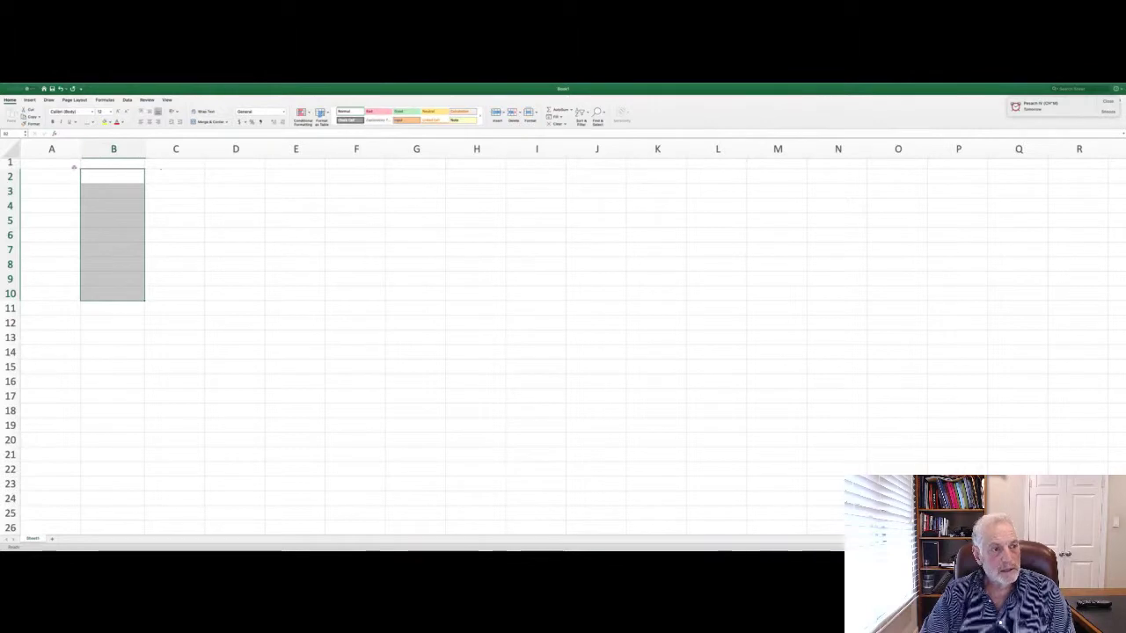
Step: Enter the heading "Trial Number" in cell B2 and the first trial number, 1, in B3
{"action": "left_click", "coordinate": [115, 180]}
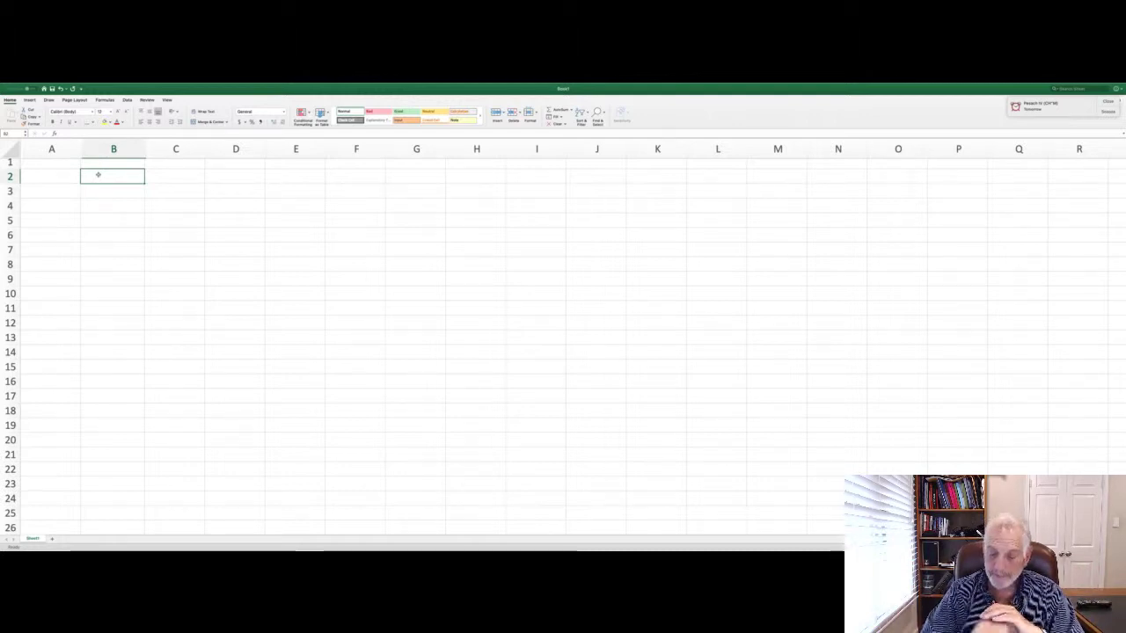
{"action": "scroll", "coordinate": [98, 176], "scroll_direction": "right", "scroll_amount": 1}
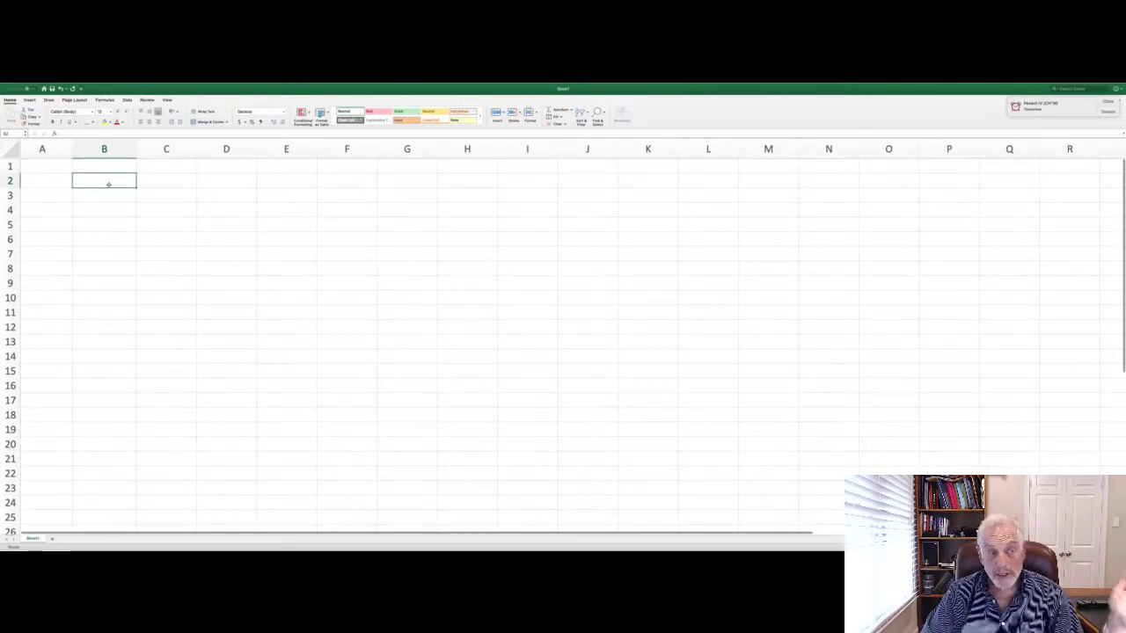
{"action": "scroll", "coordinate": [104, 184], "scroll_direction": "left", "scroll_amount": 1}
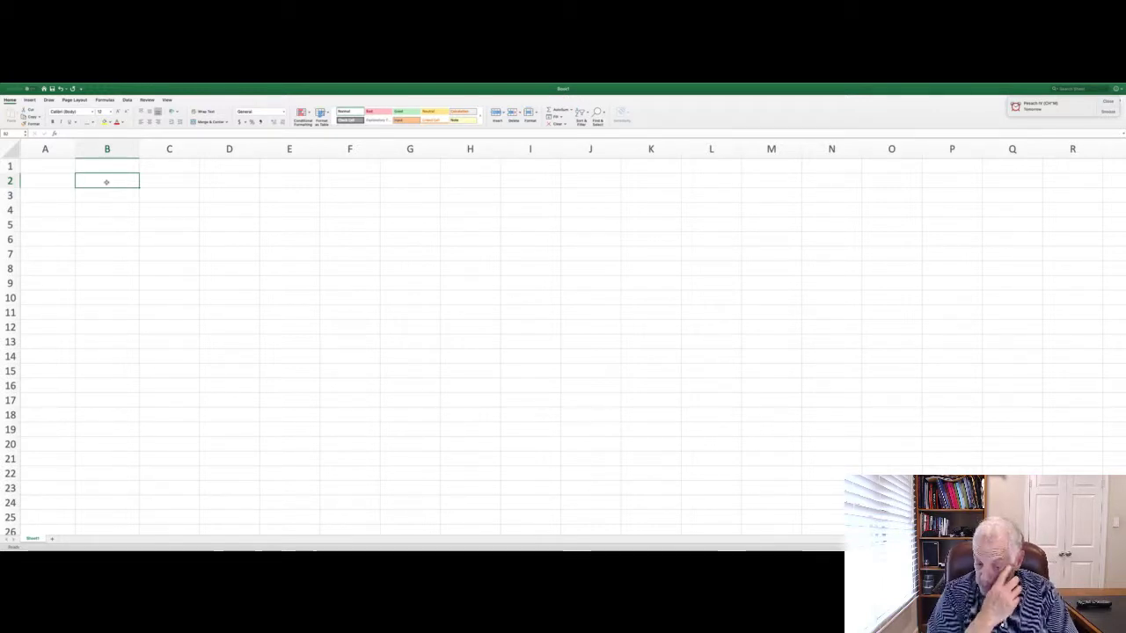
{"action": "type", "text": "T"}
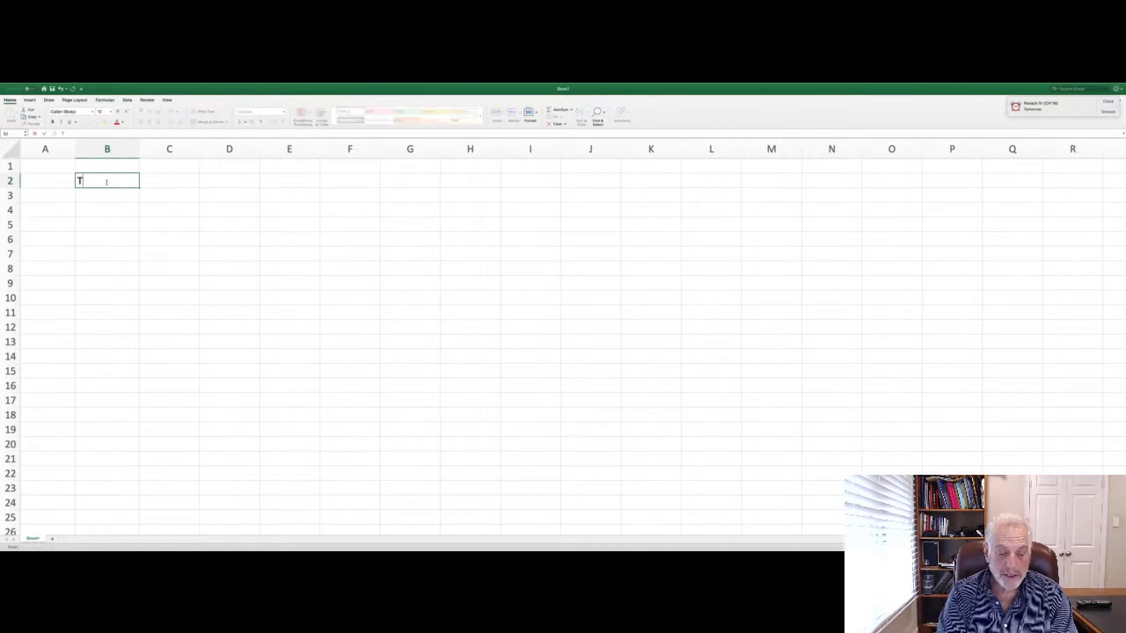
{"action": "type", "text": "rial"}
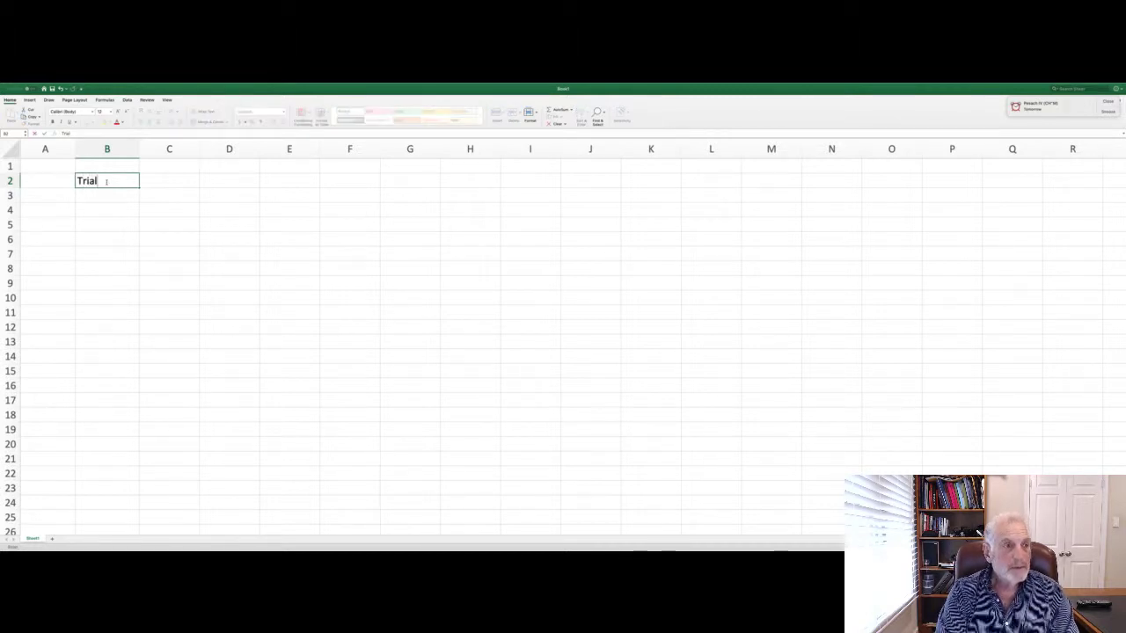
{"action": "type", "text": " Number"}
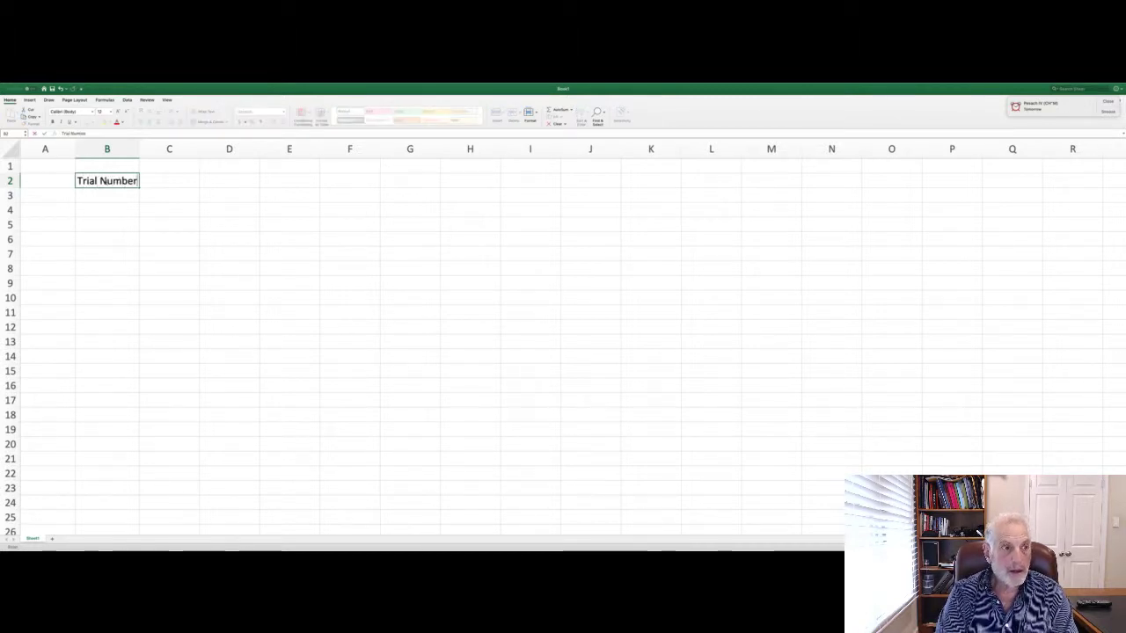
{"action": "key", "text": "Return"}
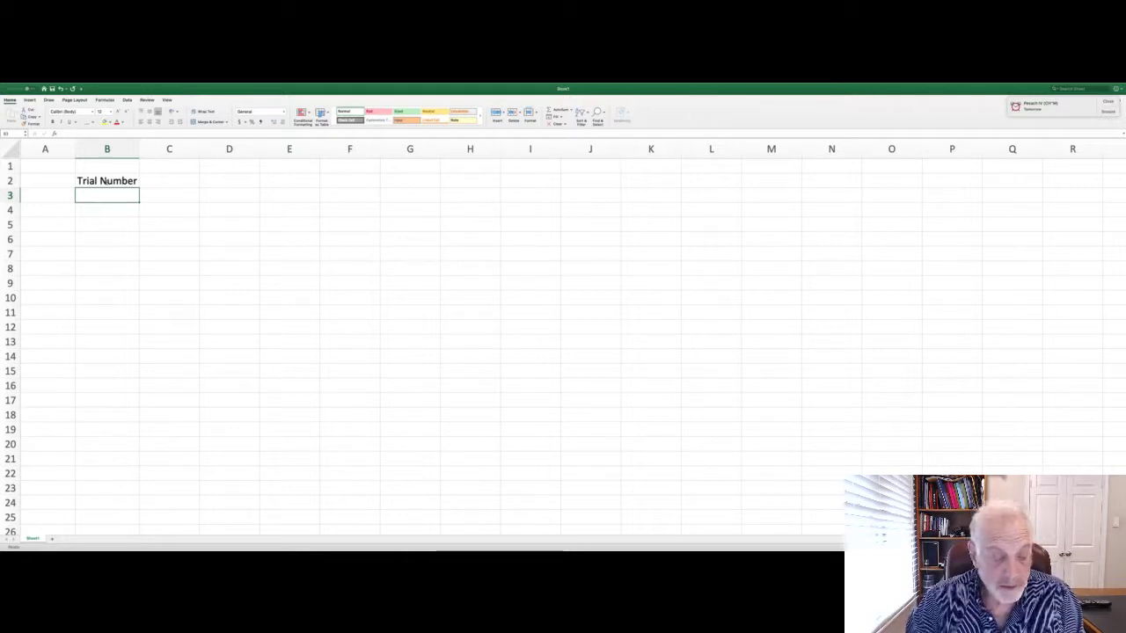
{"action": "type", "text": "1"}
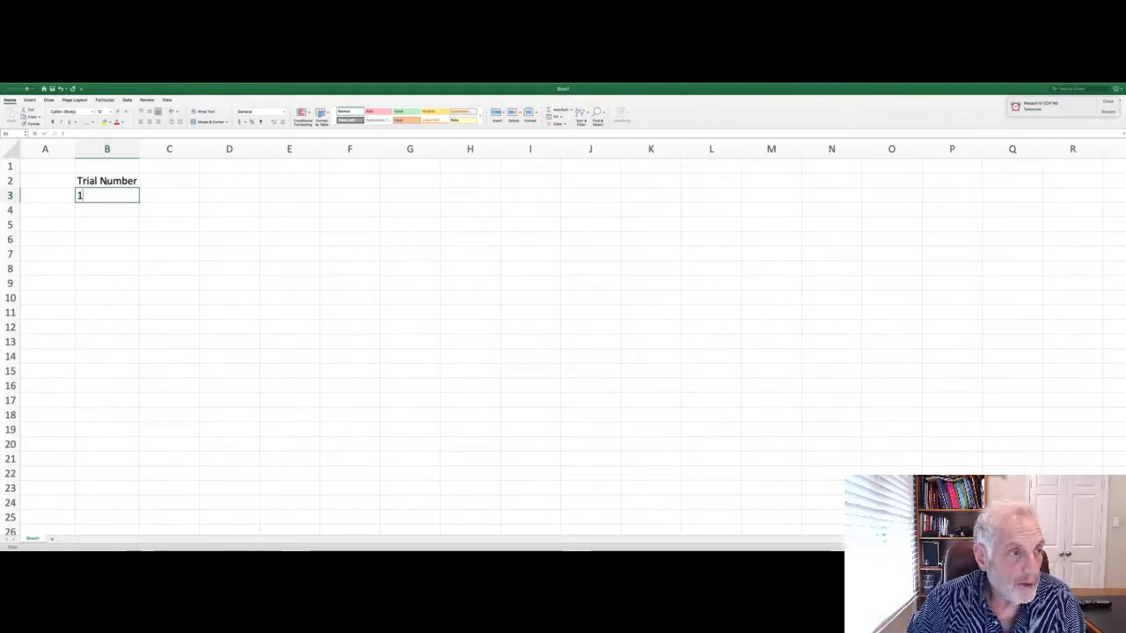
{"action": "key", "text": "Return"}
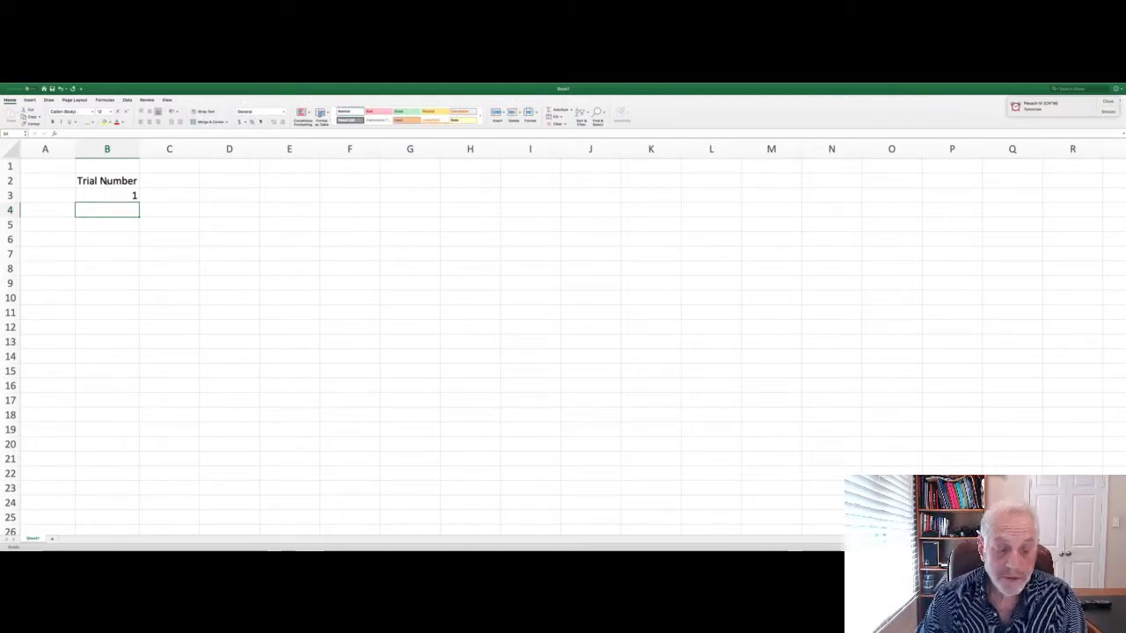
Step: Enter the trial numbers 2 and 3 as plain values in cells B4 and B5
{"action": "type", "text": "2"}
{"action": "key", "text": "Return"}
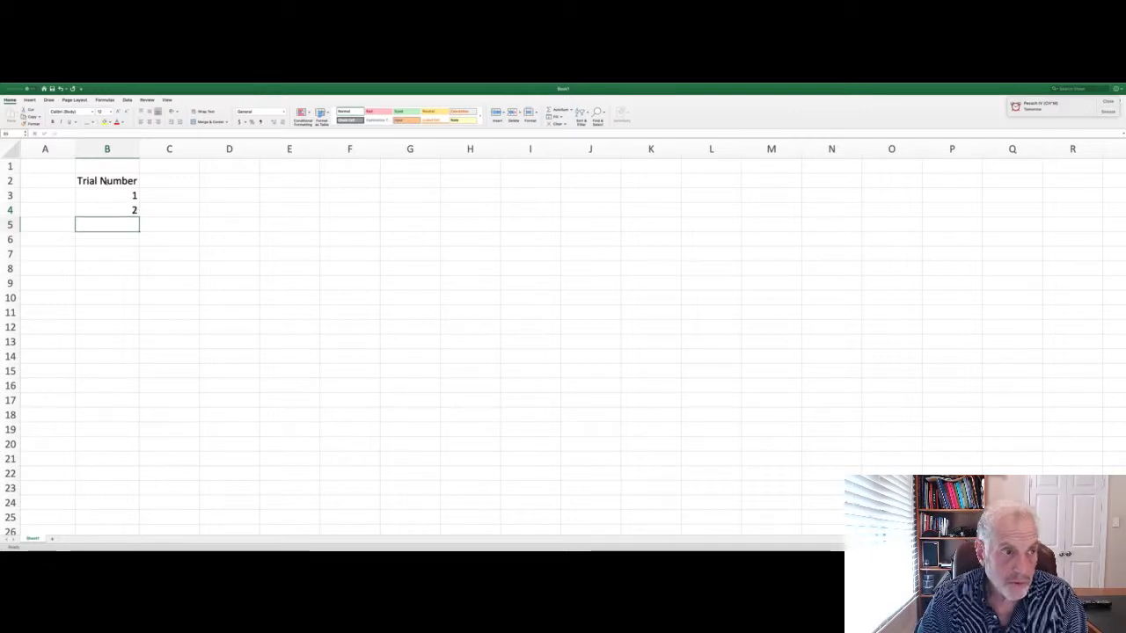
{"action": "type", "text": "3"}
{"action": "key", "text": "Return"}
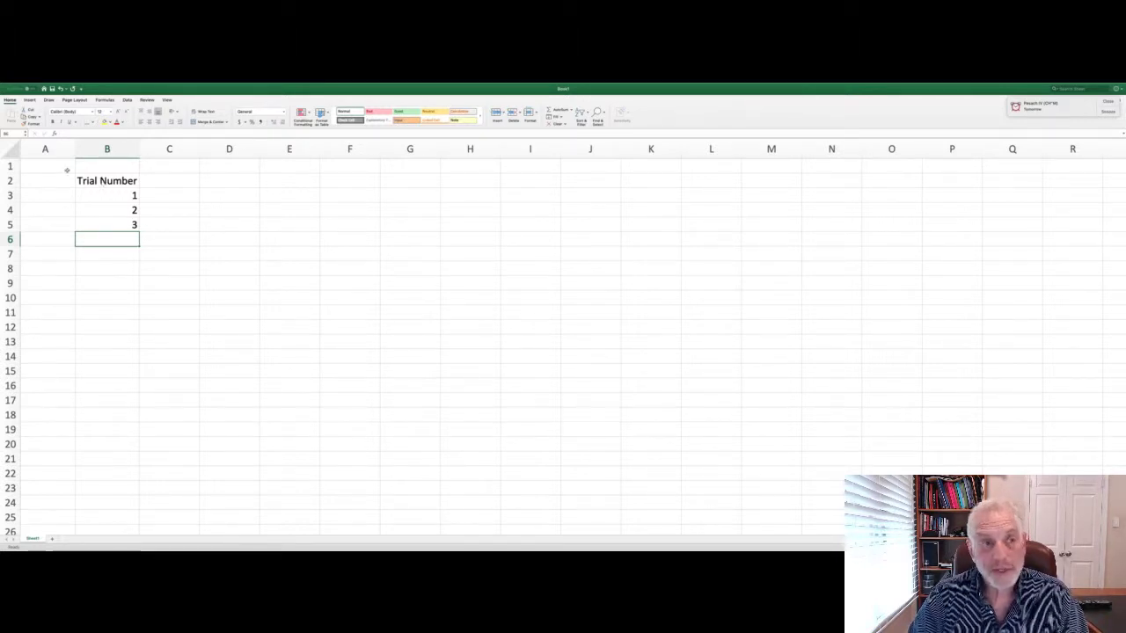
Step: Clear the manually entered trial numbers from cells B4:B5
{"action": "left_click", "coordinate": [106, 207]}
{"action": "left_click_drag", "start_coordinate": [106, 207], "coordinate": [108, 217]}
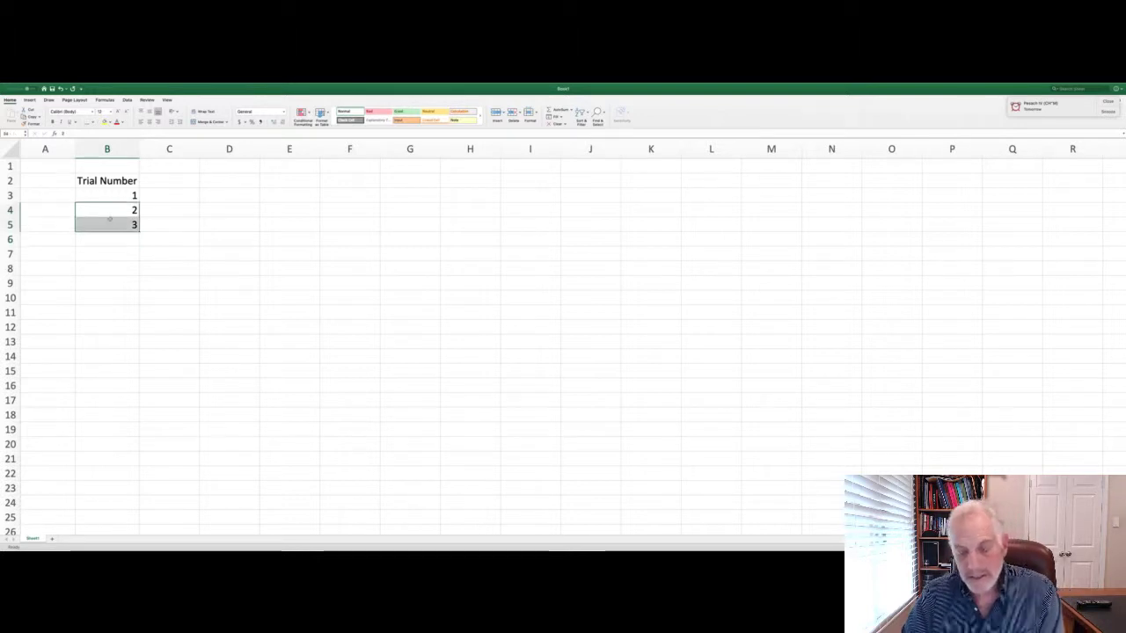
{"action": "key", "text": "Delete"}
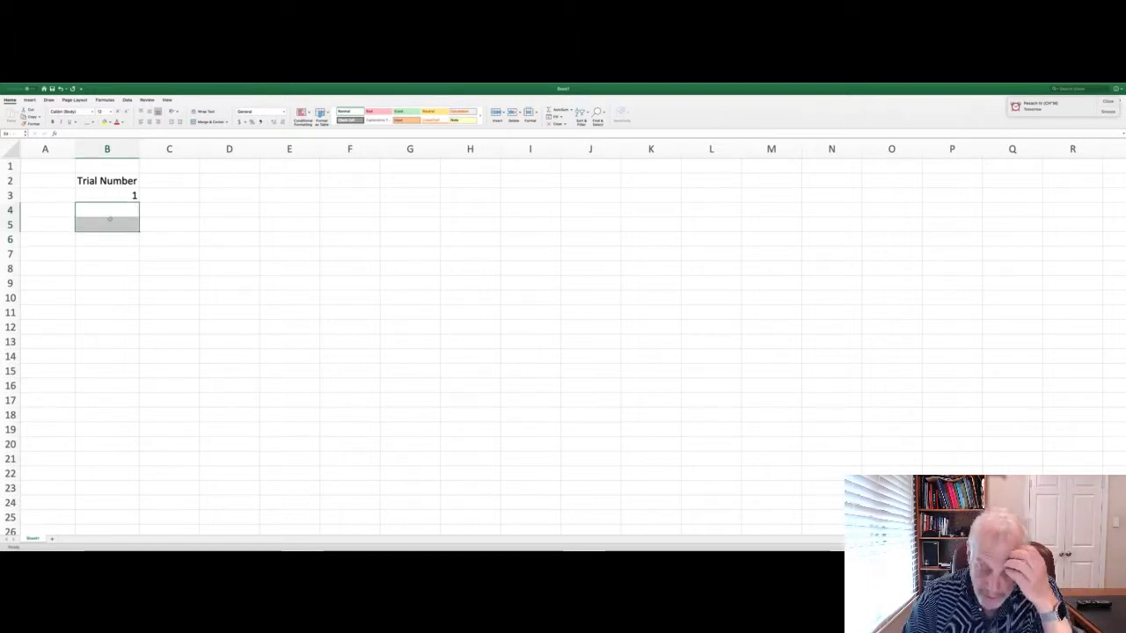
Step: Enter the formula =B3+1 in cell B4, writing out the cell reference in full
{"action": "scroll", "coordinate": [110, 219], "scroll_direction": "right", "scroll_amount": 1}
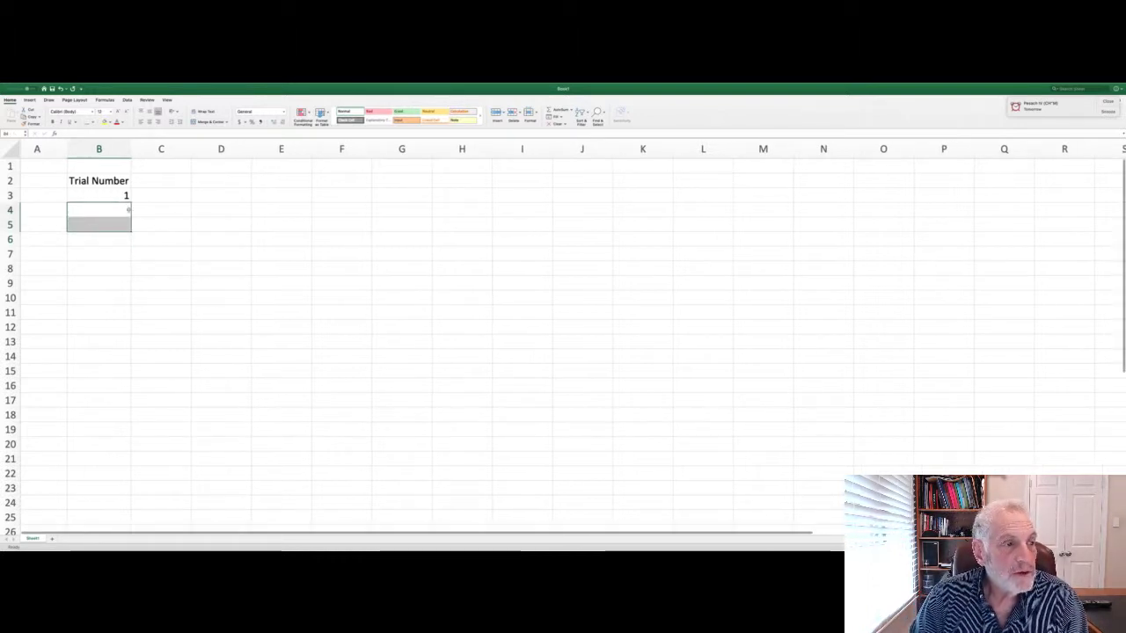
{"action": "left_click", "coordinate": [90, 211]}
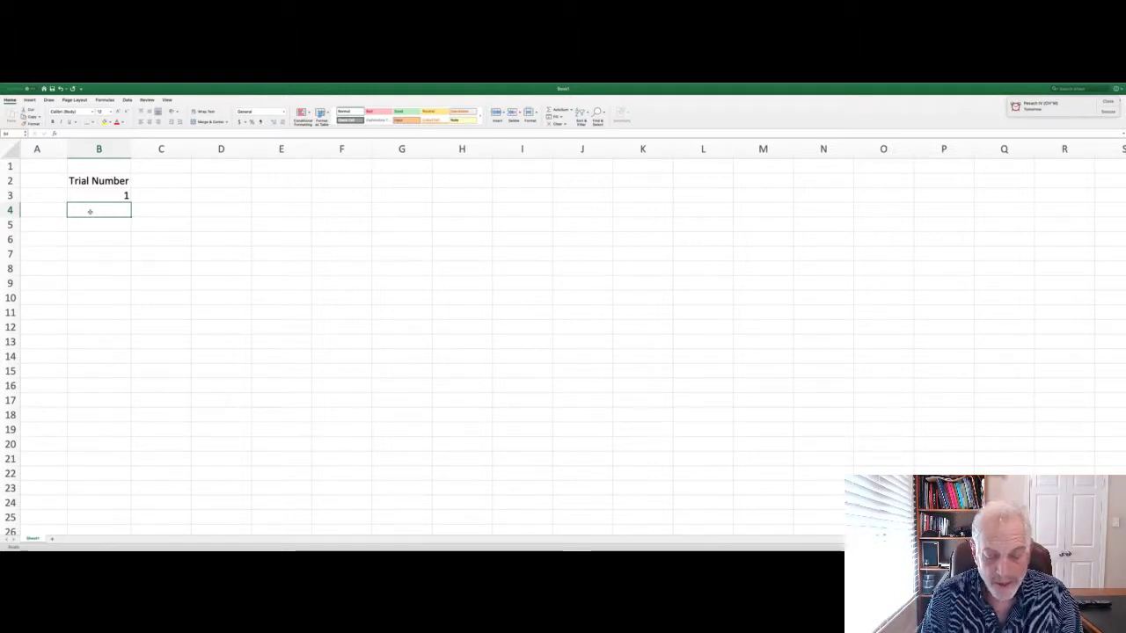
{"action": "type", "text": "="}
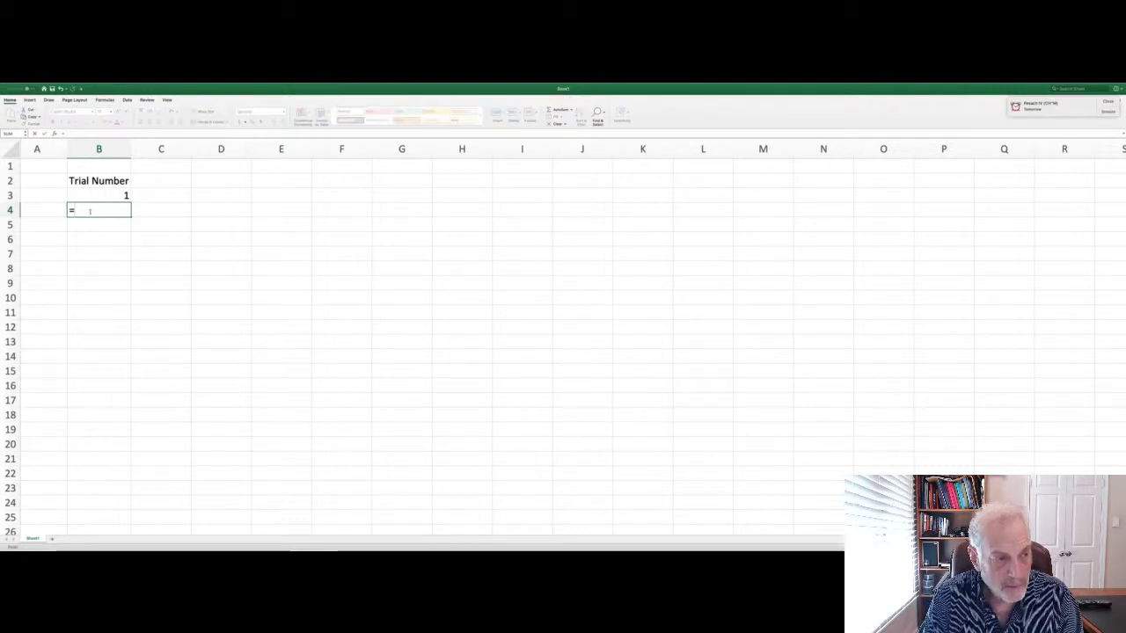
{"action": "type", "text": "B"}
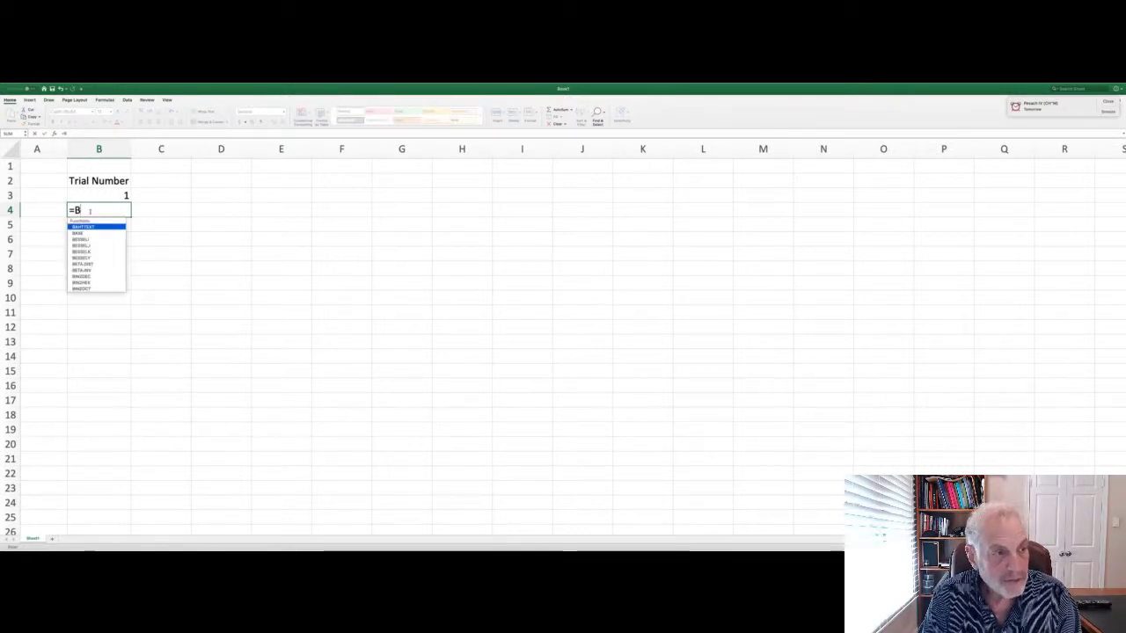
{"action": "type", "text": "3+1"}
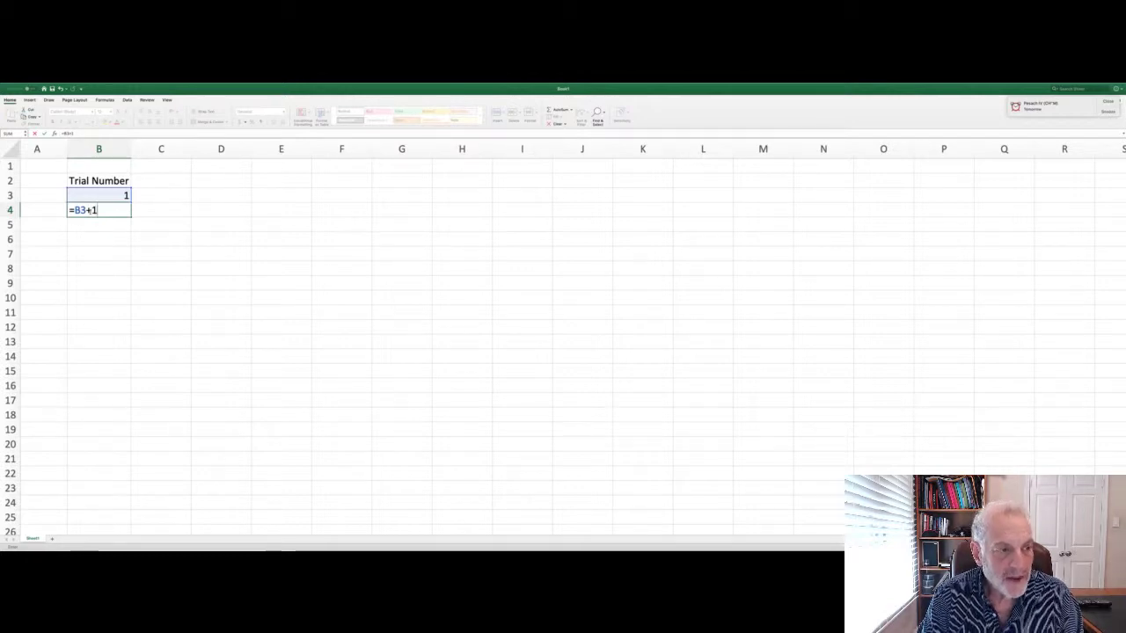
{"action": "key", "text": "Return"}
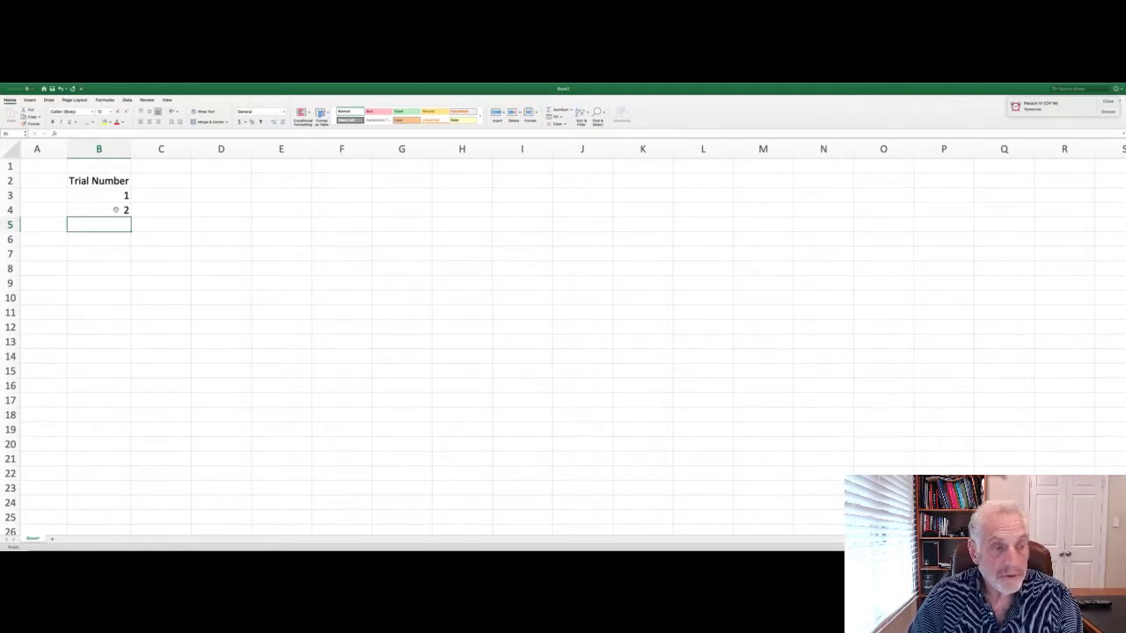
Step: Clear cell B4 and rebuild the formula =B3+1 there, picking cell B3 in the sheet as the reference
{"action": "left_click", "coordinate": [116, 210]}
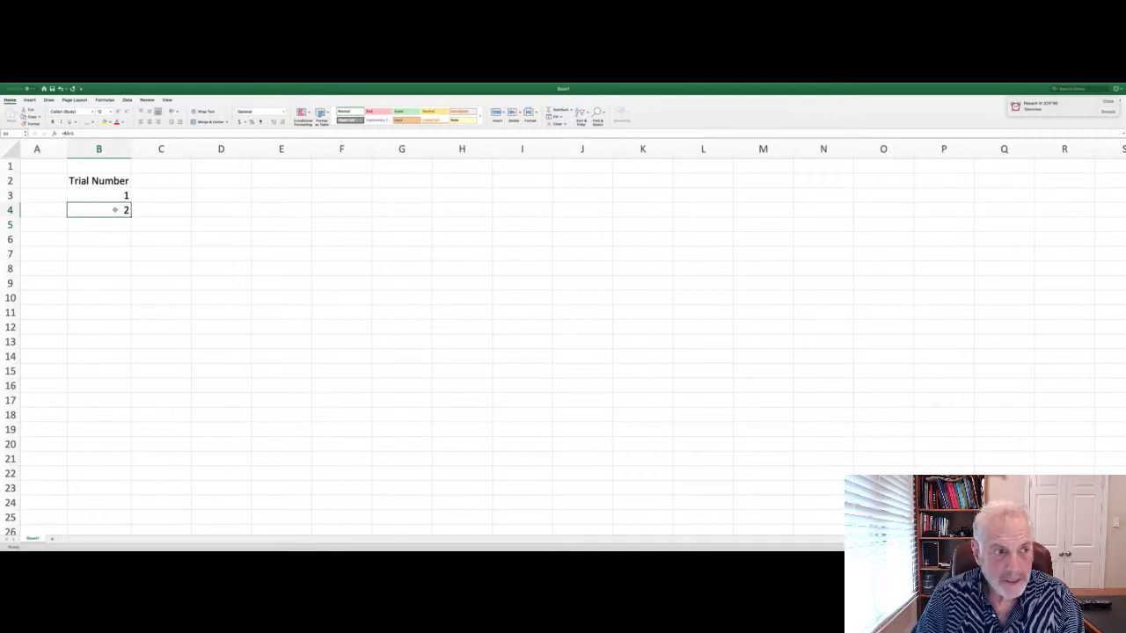
{"action": "key", "text": "Delete"}
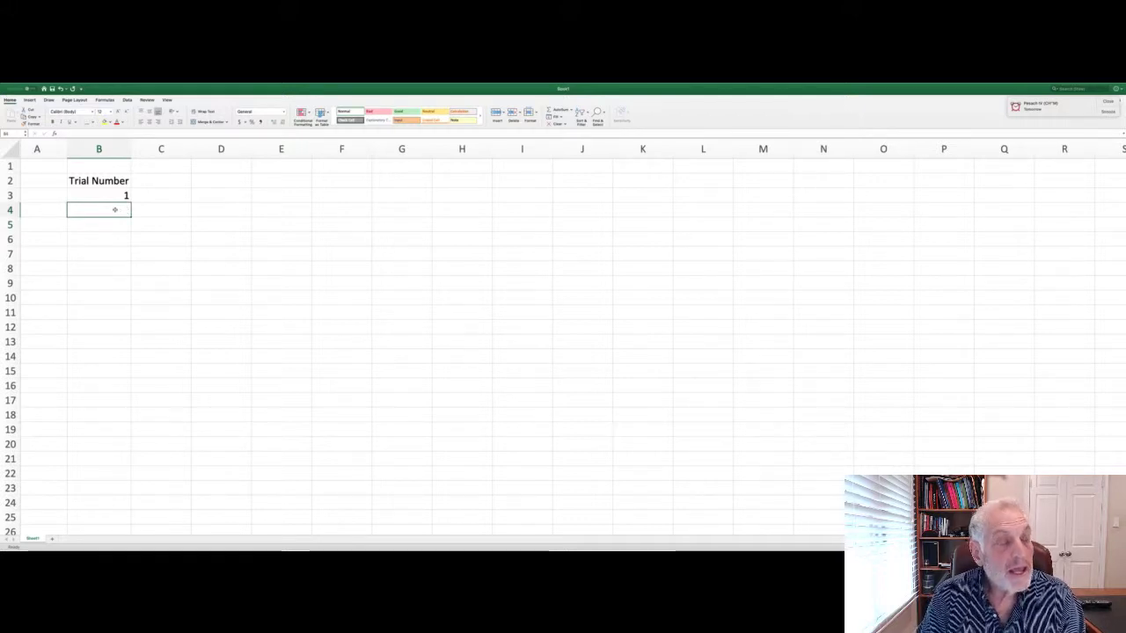
{"action": "type", "text": "="}
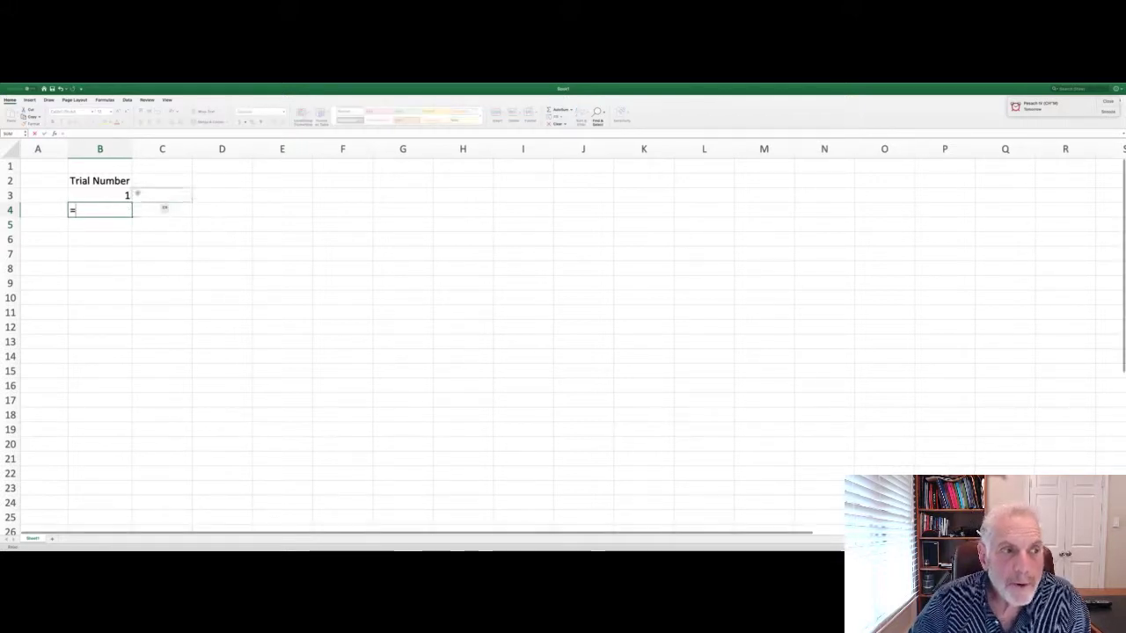
{"action": "left_click", "coordinate": [122, 196]}
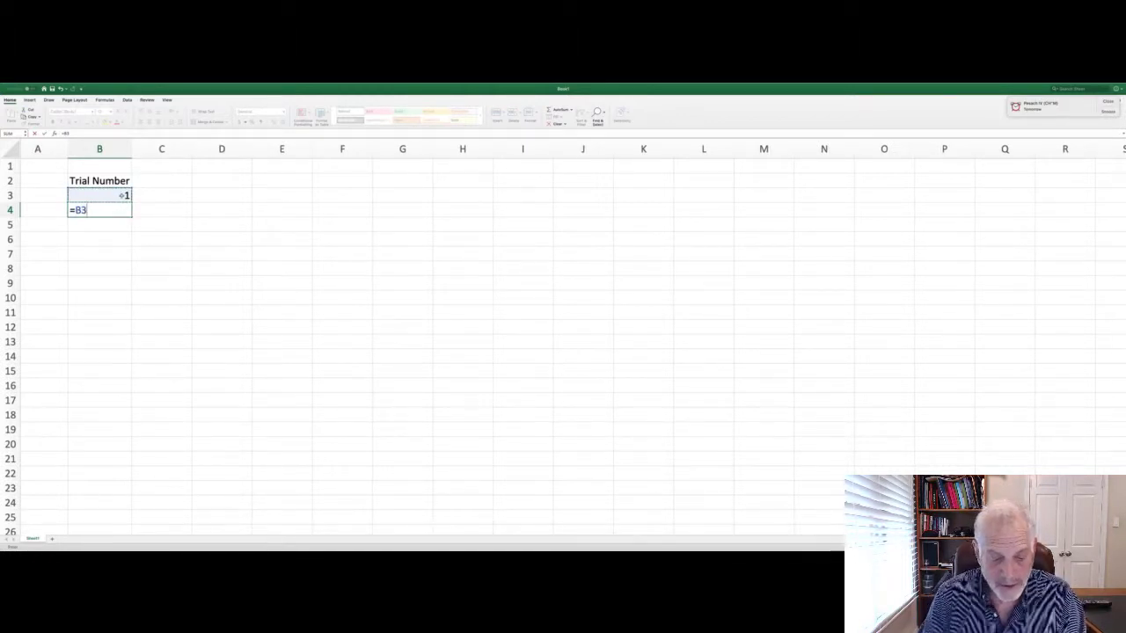
{"action": "type", "text": "+1"}
{"action": "key", "text": "Return"}
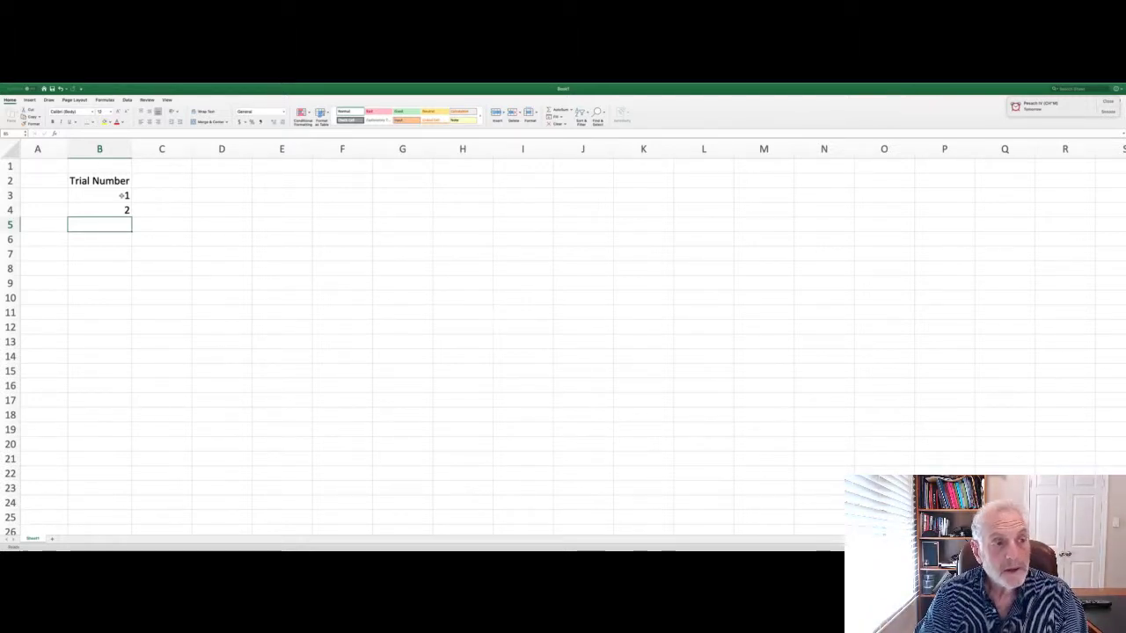
Step: Test the B4 formula by setting the starting value in B3 to 2 and restoring it to 1
{"action": "scroll", "coordinate": [119, 195], "scroll_direction": "left", "scroll_amount": 1}
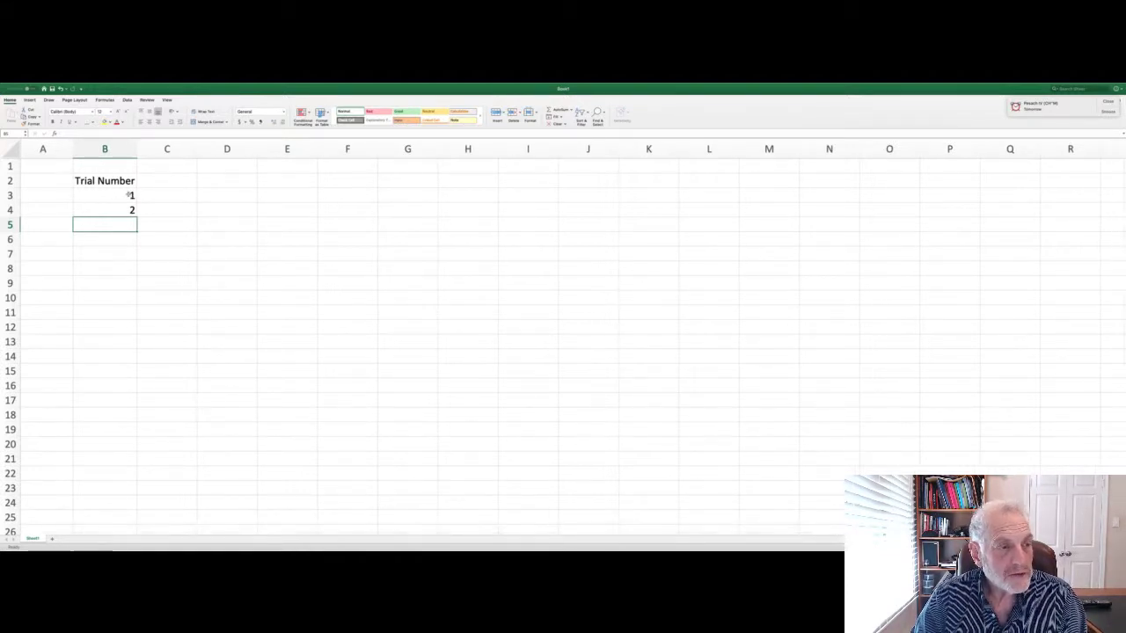
{"action": "left_click", "coordinate": [128, 196]}
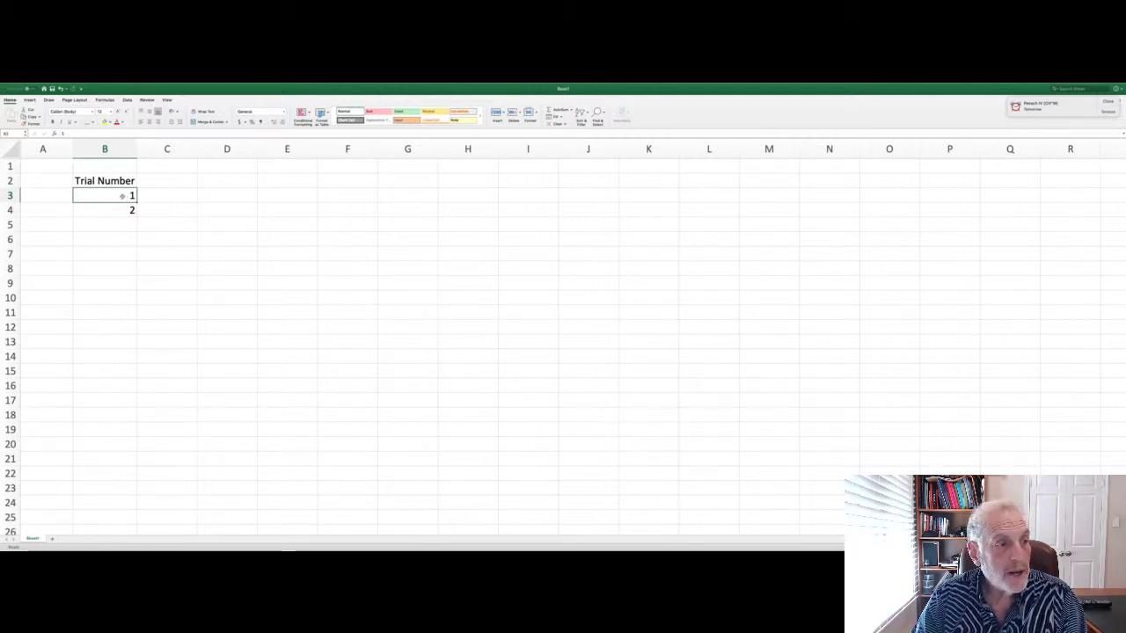
{"action": "type", "text": "2"}
{"action": "key", "text": "Return"}
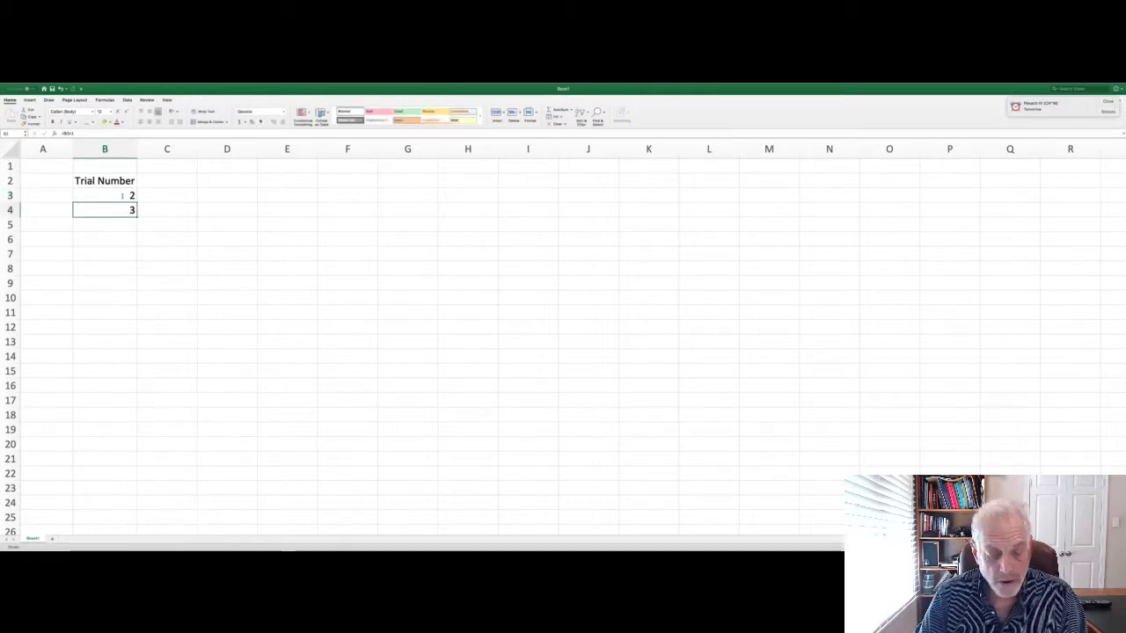
{"action": "left_click", "coordinate": [123, 196]}
{"action": "type", "text": "1"}
{"action": "key", "text": "Return"}
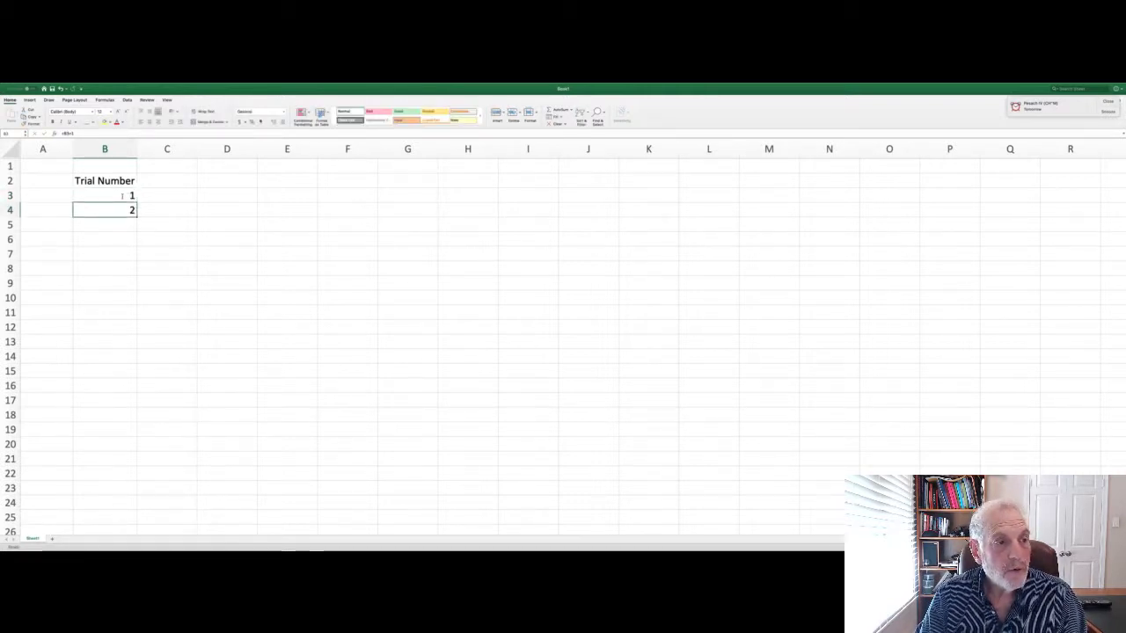
Step: Test the B4 formula with a starting value of 0 in B3 and set B3 back to 1
{"action": "left_click", "coordinate": [122, 195]}
{"action": "type", "text": "0"}
{"action": "key", "text": "Return"}
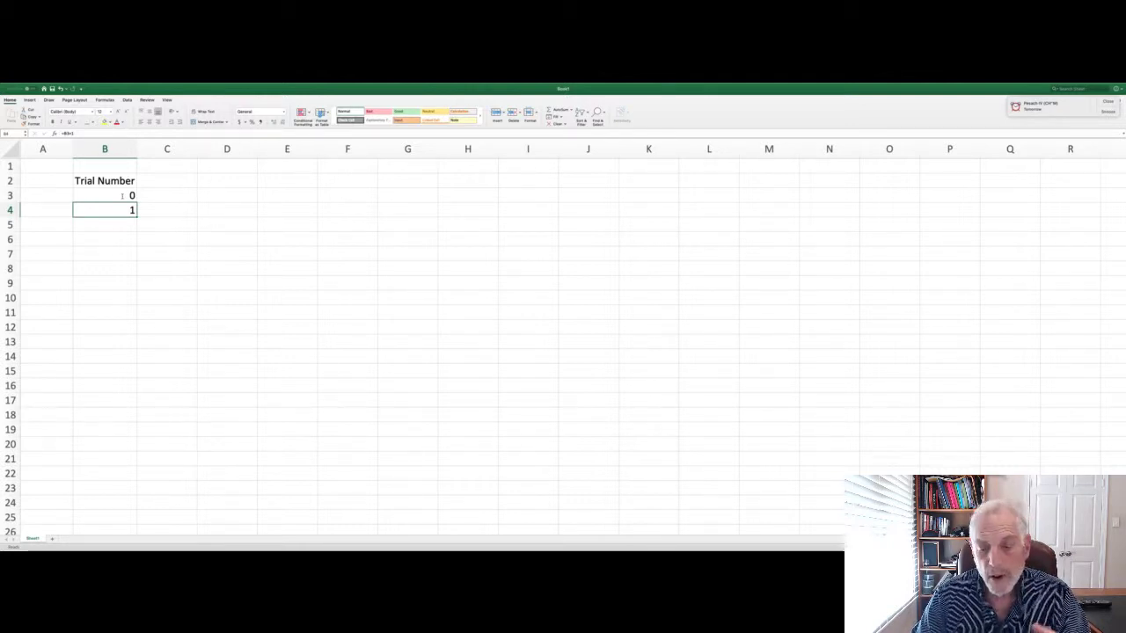
{"action": "left_click", "coordinate": [123, 195]}
{"action": "type", "text": "1"}
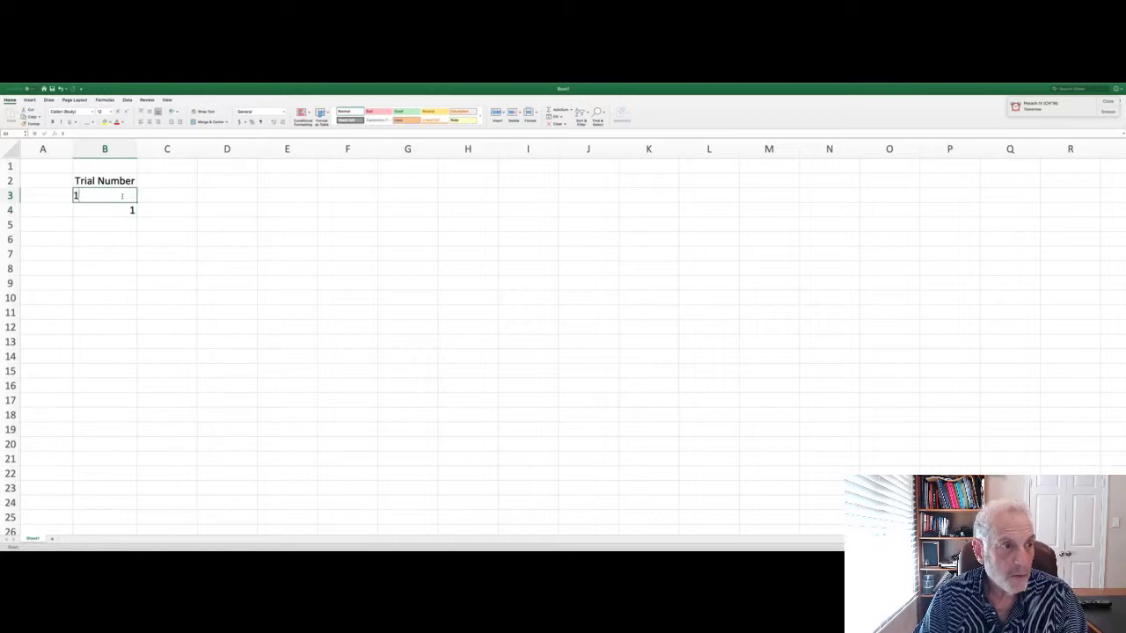
{"action": "key", "text": "Return"}
{"action": "scroll", "coordinate": [123, 196], "scroll_direction": "left", "scroll_amount": 1}
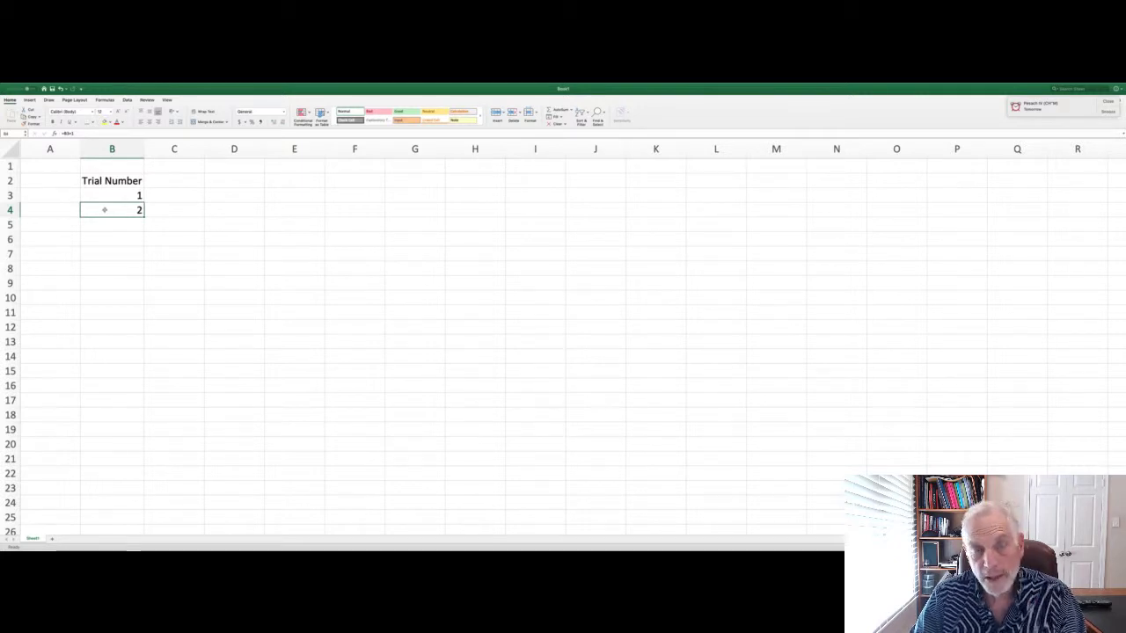
Step: Open the formula in cell B4 to examine which cell it references, and close it again
{"action": "left_click", "coordinate": [115, 209]}
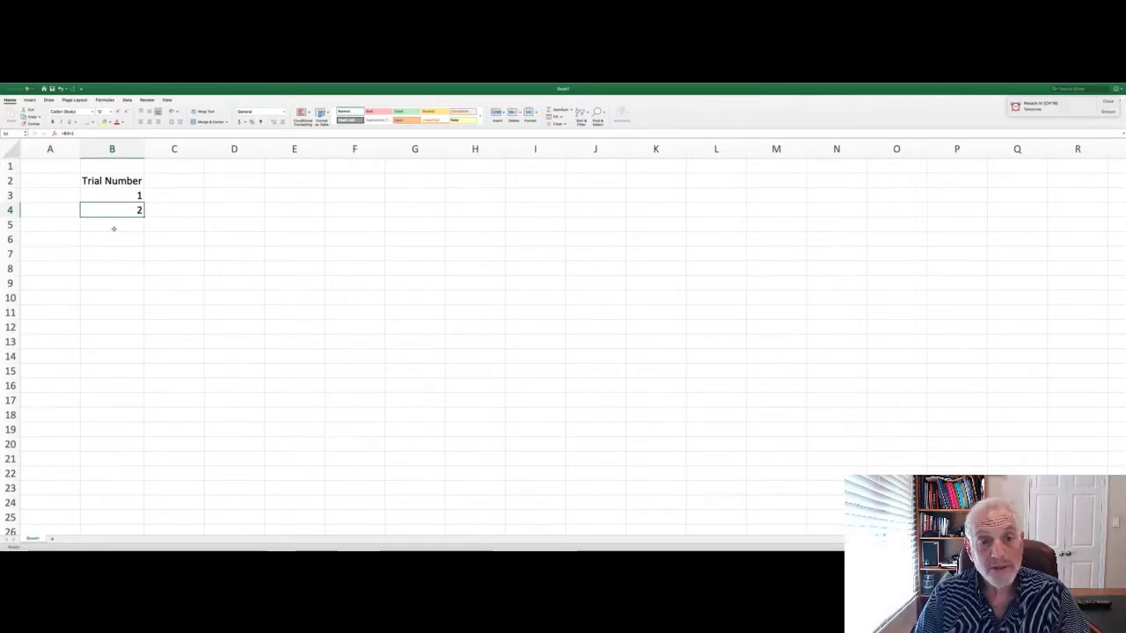
{"action": "left_click", "coordinate": [115, 209]}
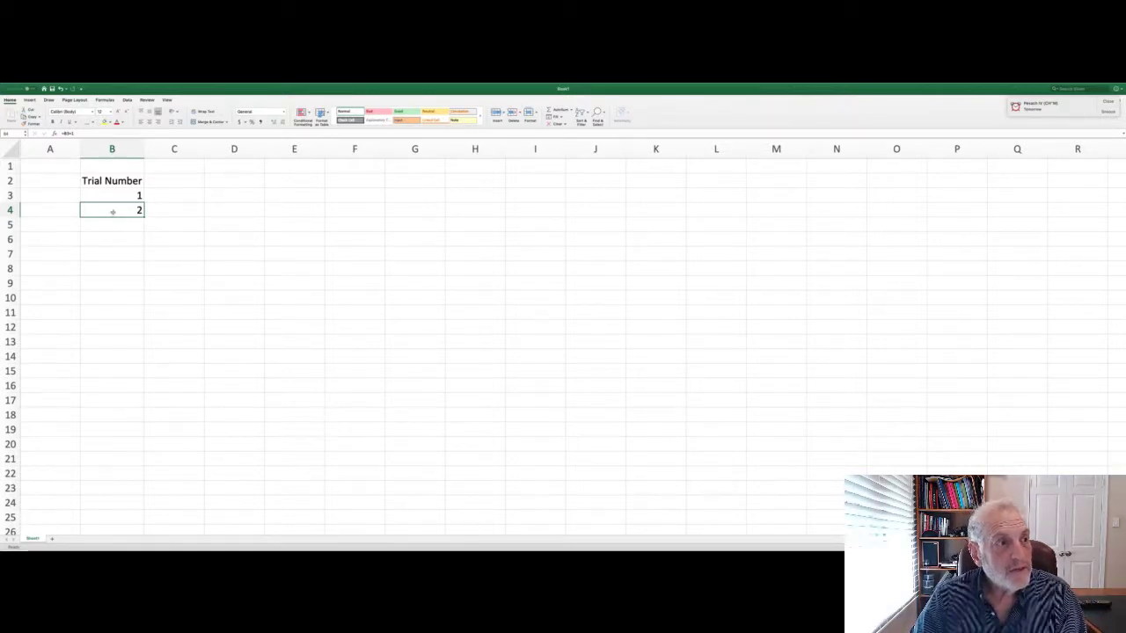
{"action": "double_click", "coordinate": [101, 210]}
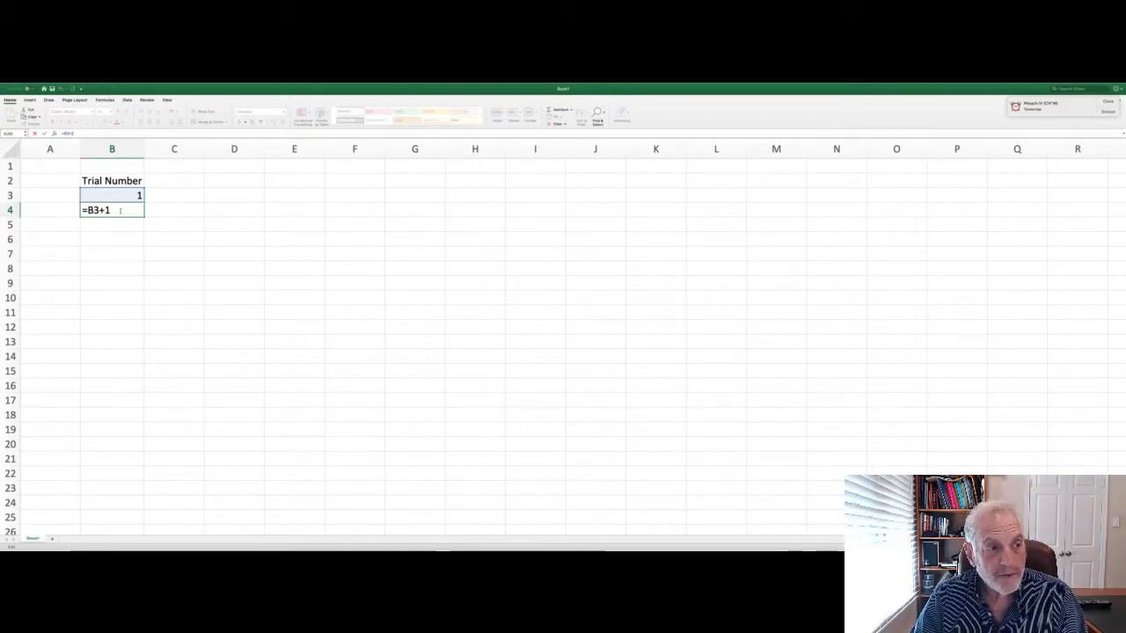
{"action": "key", "text": "Return"}
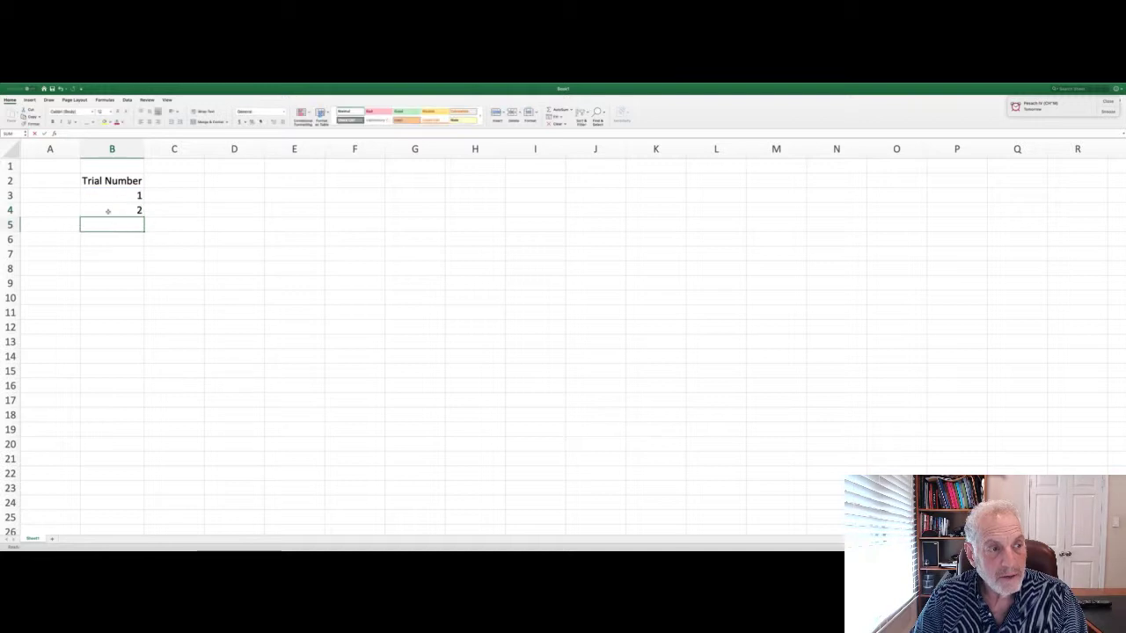
Step: Copy the formula from cell B4 into B5 and open the pasted formula to check which cell it references
{"action": "left_click", "coordinate": [108, 209]}
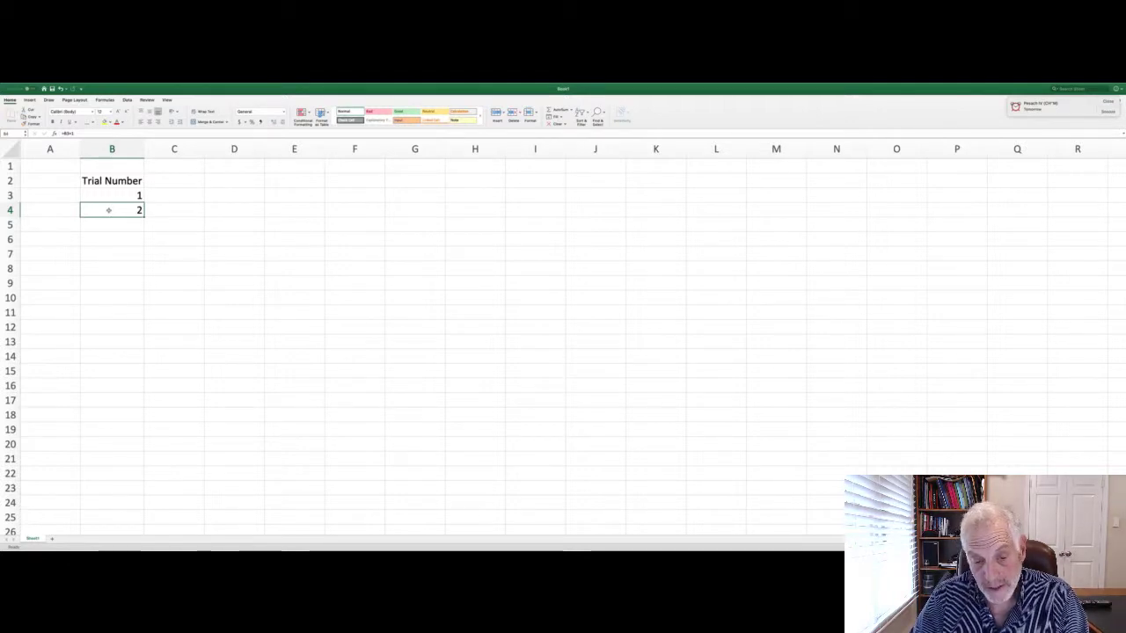
{"action": "key", "text": "super+c"}
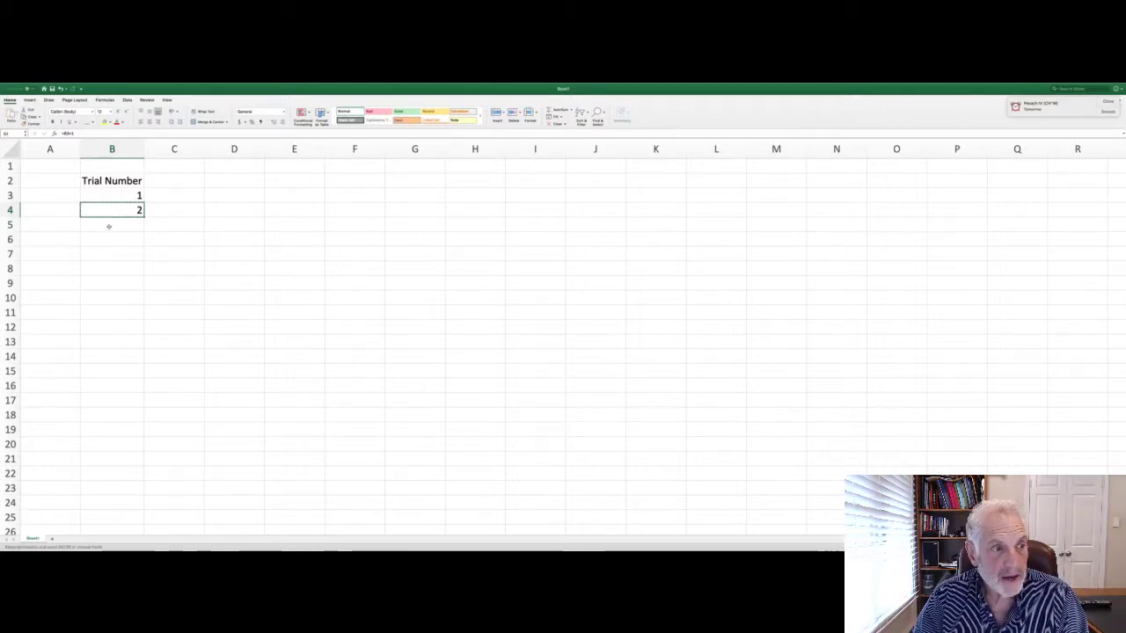
{"action": "left_click", "coordinate": [109, 226]}
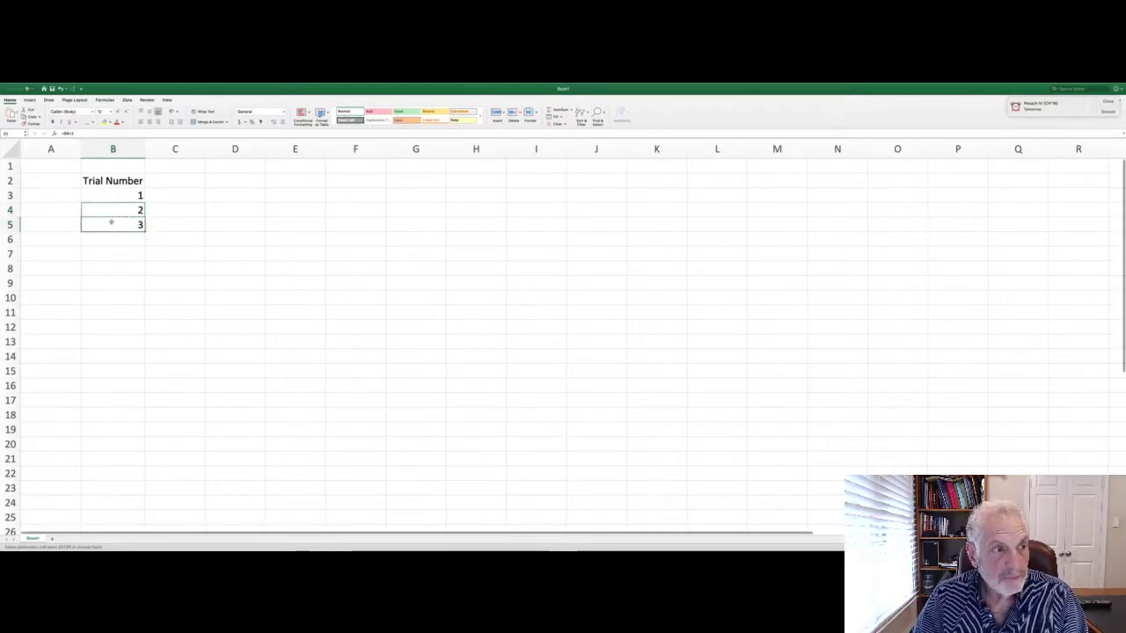
{"action": "type", "text": "=B4+1"}
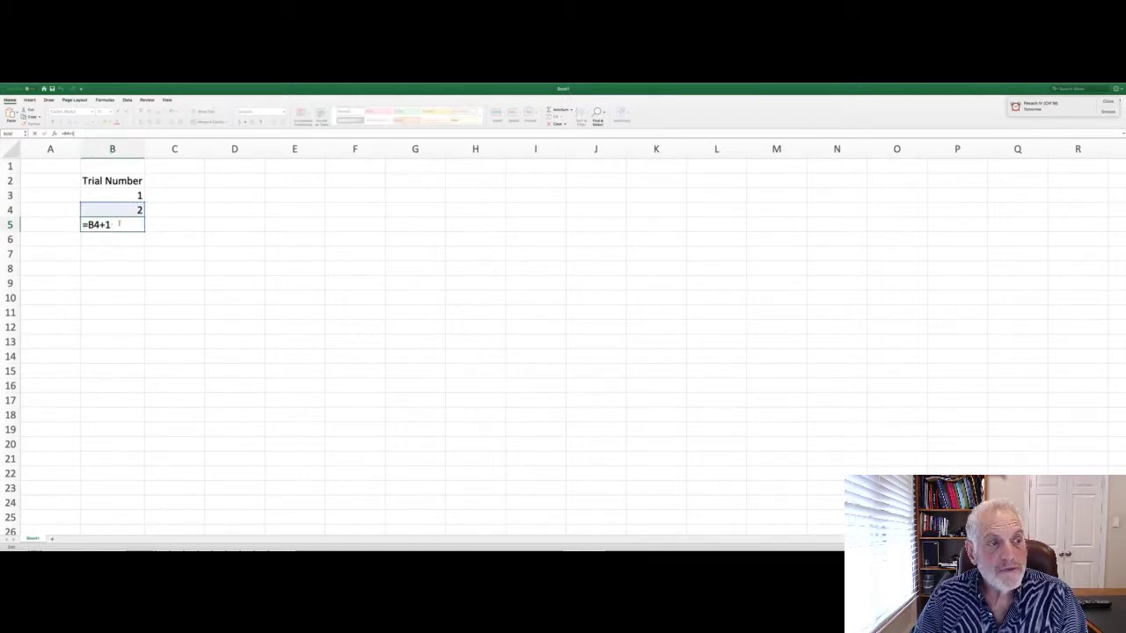
{"action": "key", "text": "Return"}
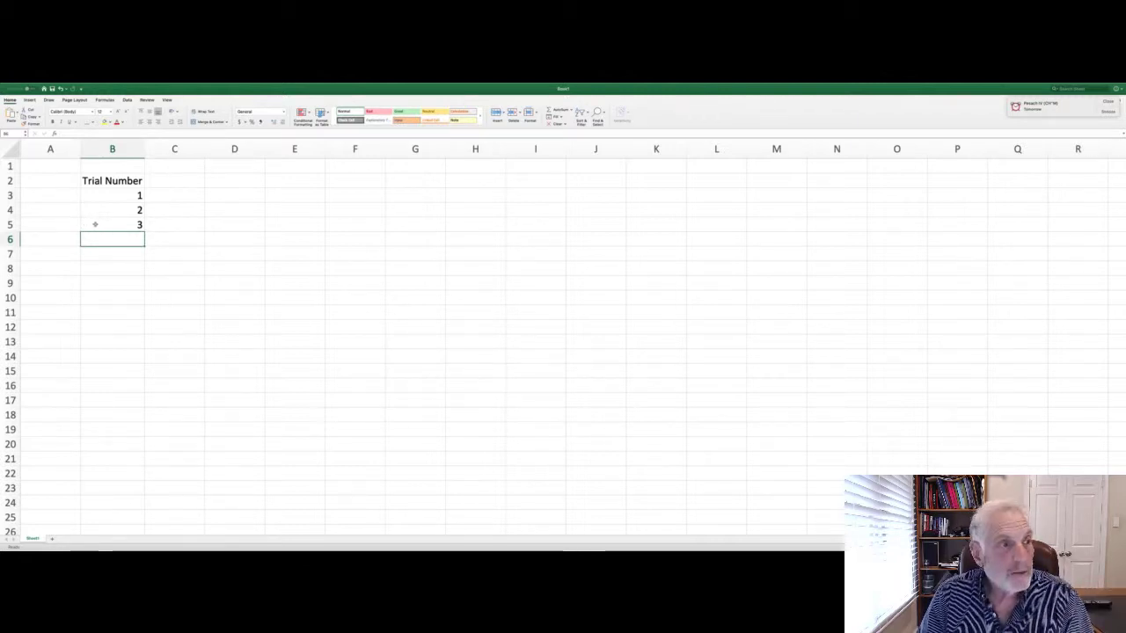
Step: Copy the B4 formula into the range B4:B13 and clear the surplus trial number in B13
{"action": "left_click", "coordinate": [95, 211]}
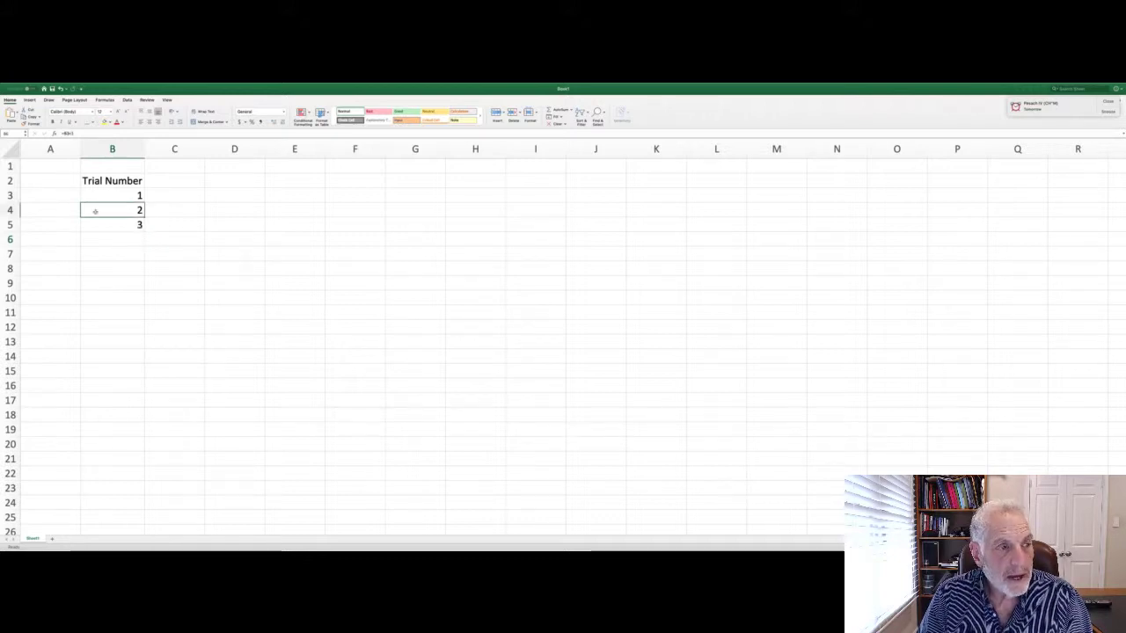
{"action": "key", "text": "ctrl+c"}
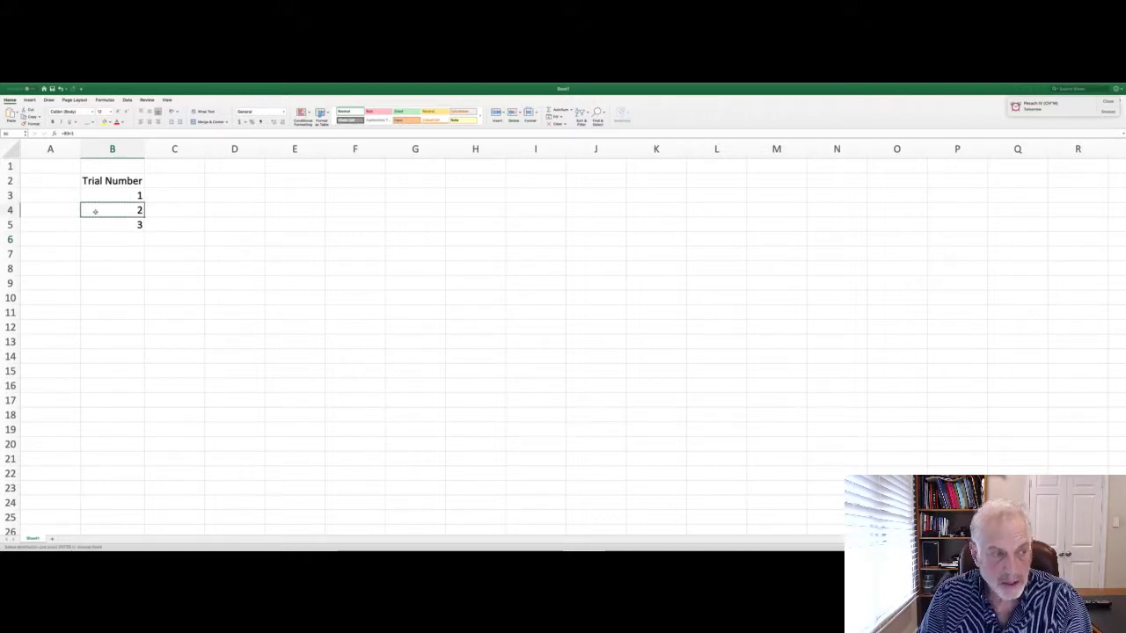
{"action": "left_click_drag", "start_coordinate": [95, 210], "coordinate": [114, 342]}
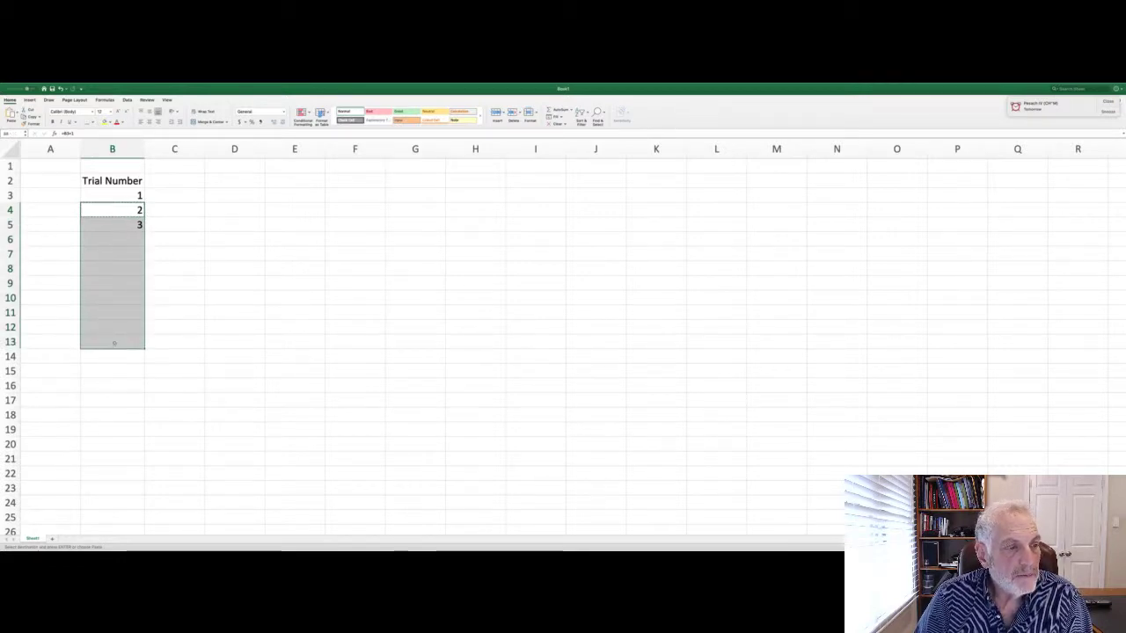
{"action": "key", "text": "ctrl+v"}
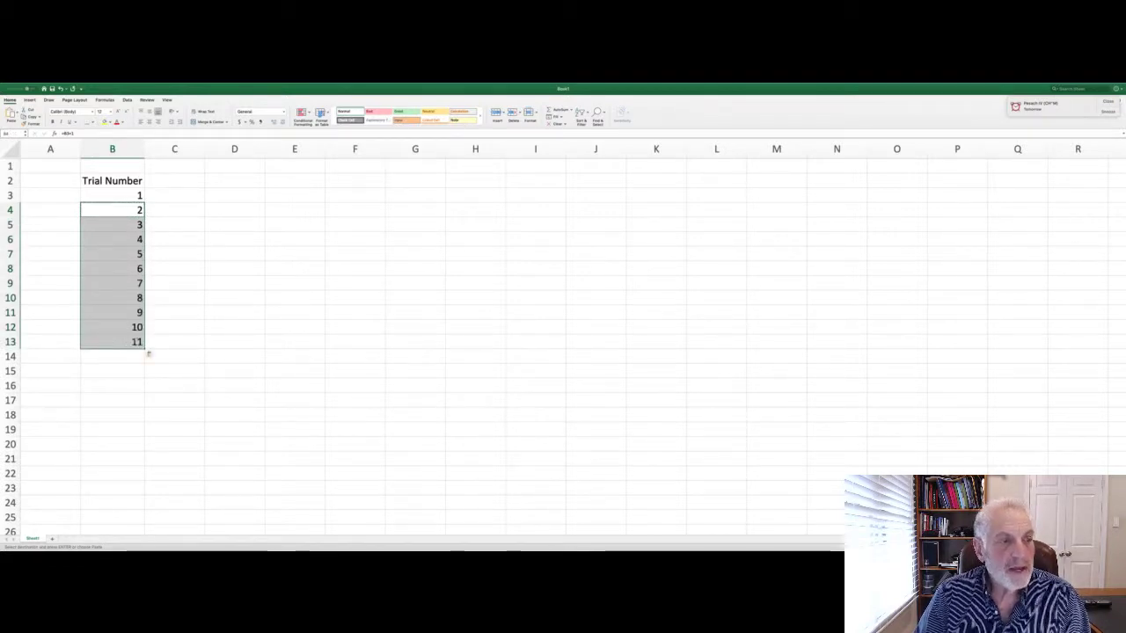
{"action": "left_click", "coordinate": [114, 358]}
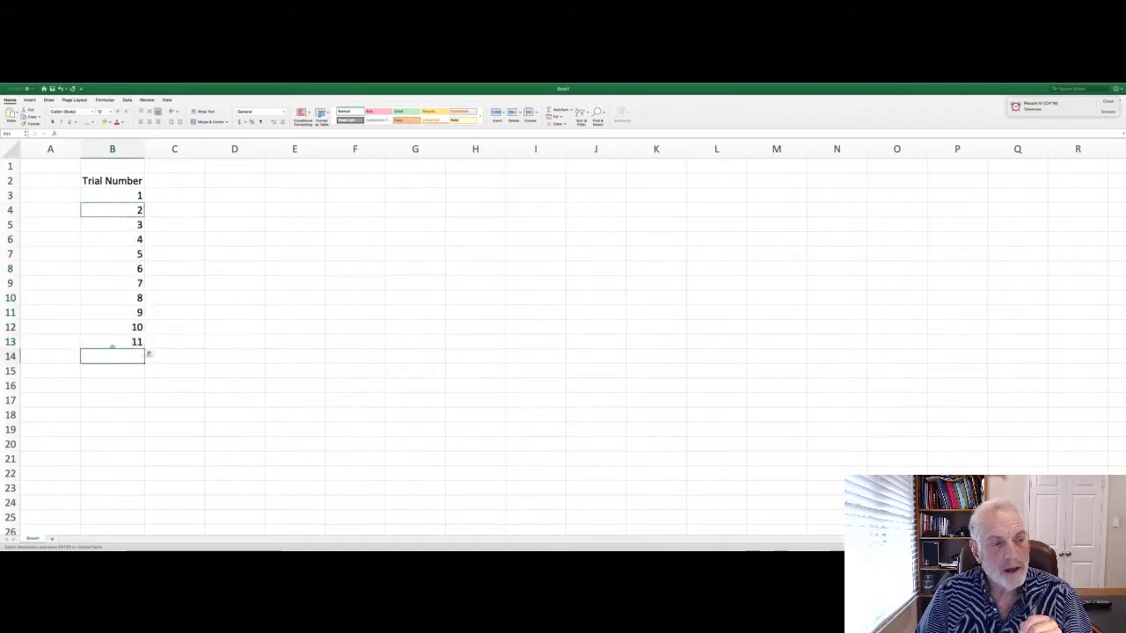
{"action": "left_click", "coordinate": [103, 345]}
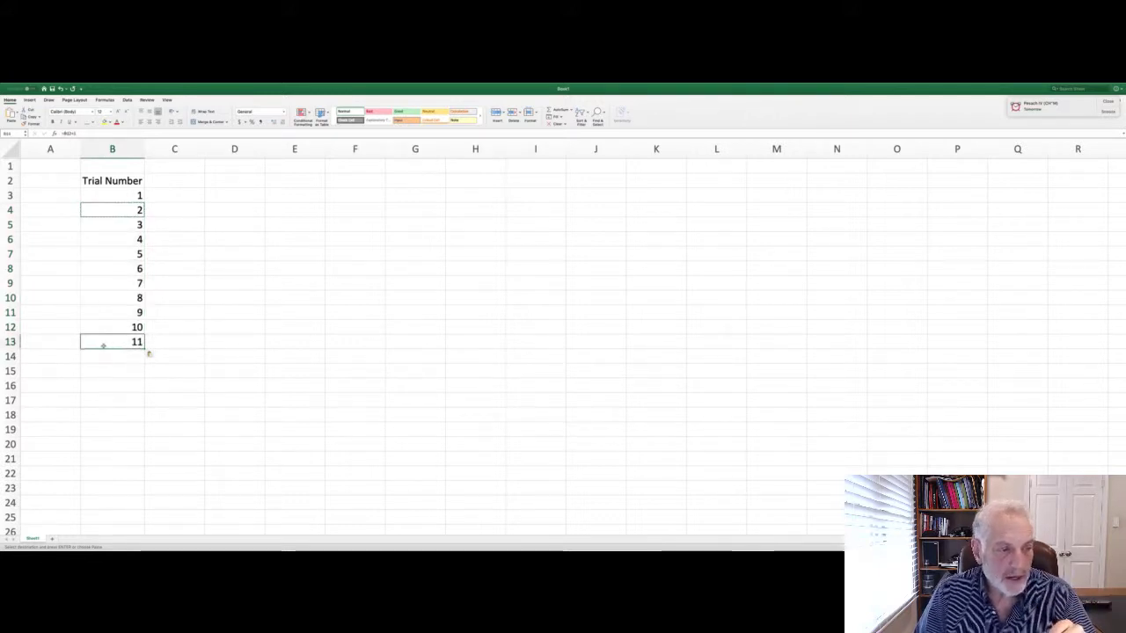
{"action": "key", "text": "Delete"}
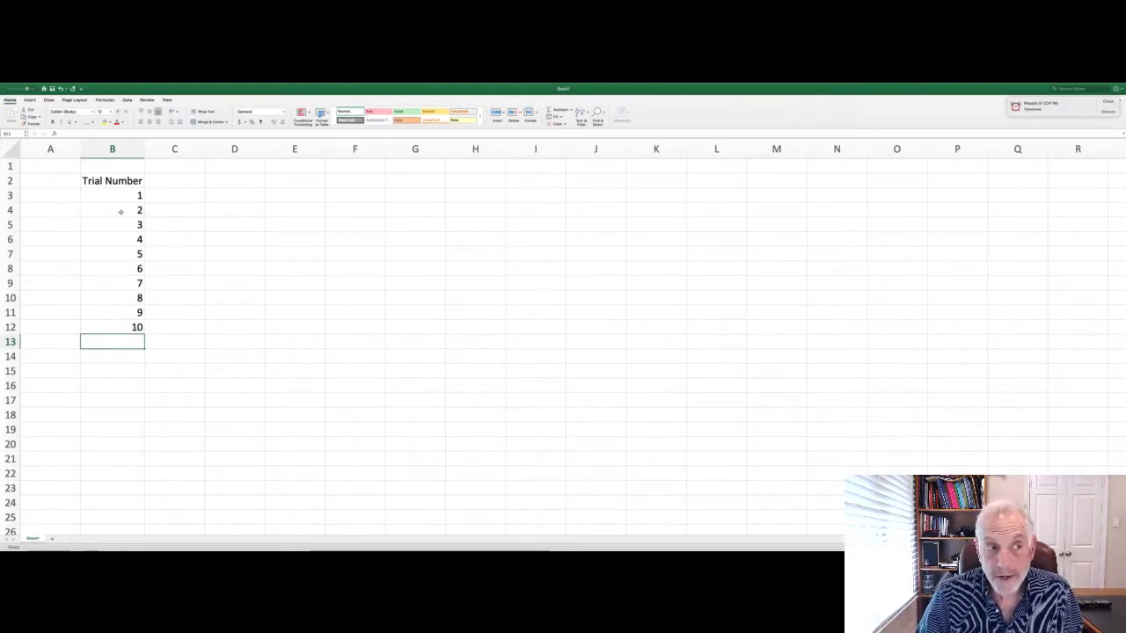
Step: Clear B5:B12 and refill it by extending the B4 formula down through row 12
{"action": "left_click_drag", "start_coordinate": [124, 226], "coordinate": [131, 327]}
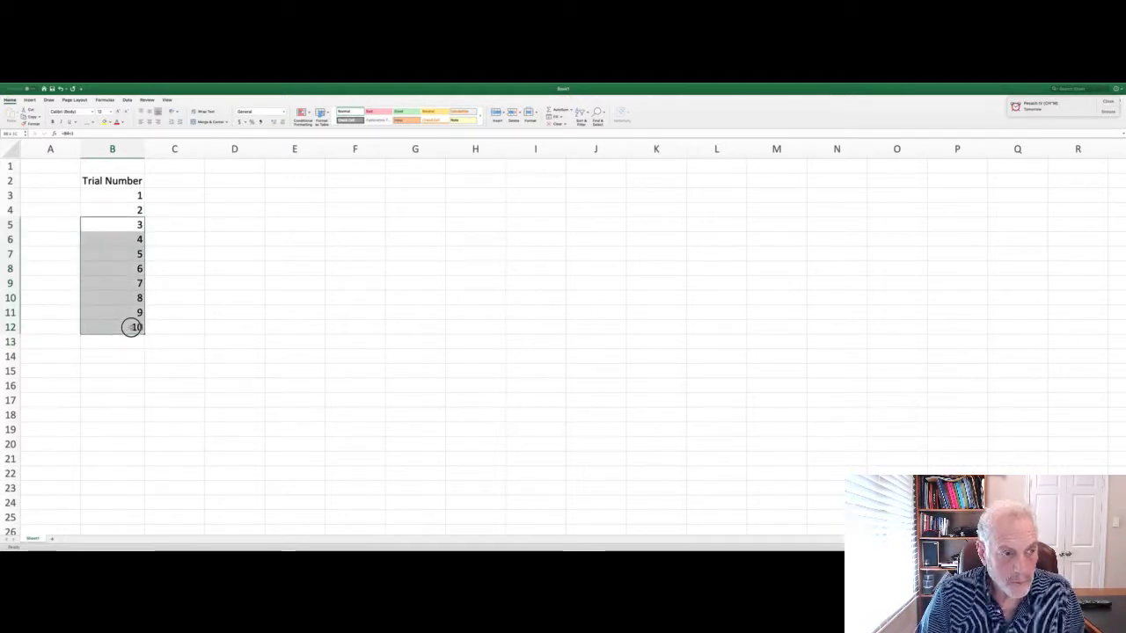
{"action": "key", "text": "Delete"}
{"action": "left_click", "coordinate": [112, 210]}
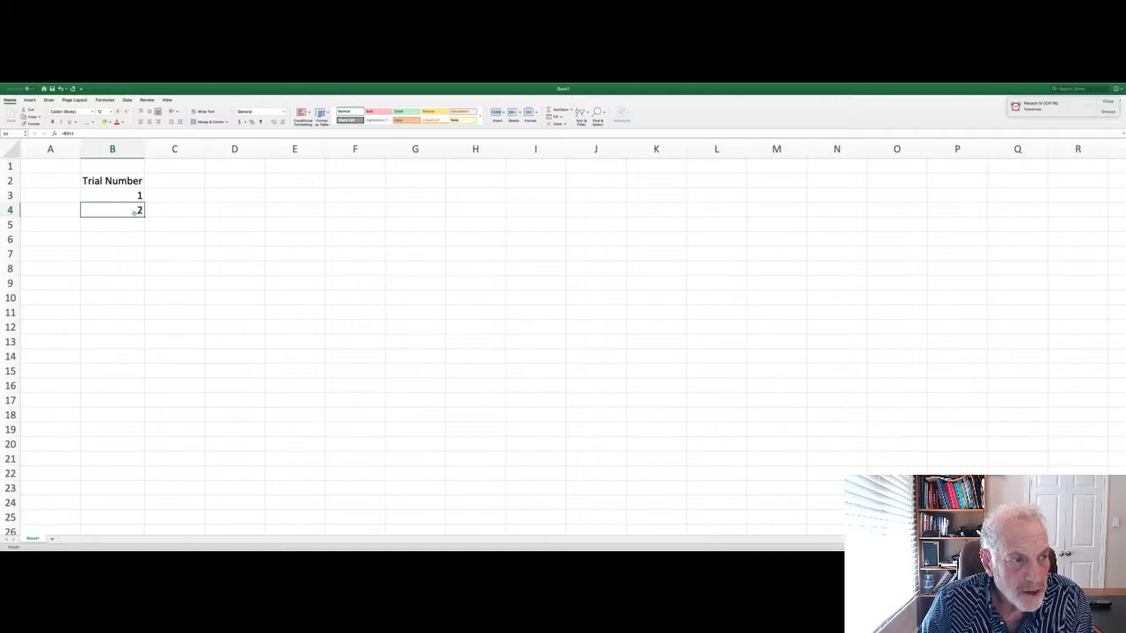
{"action": "left_click_drag", "start_coordinate": [143, 215], "coordinate": [139, 328]}
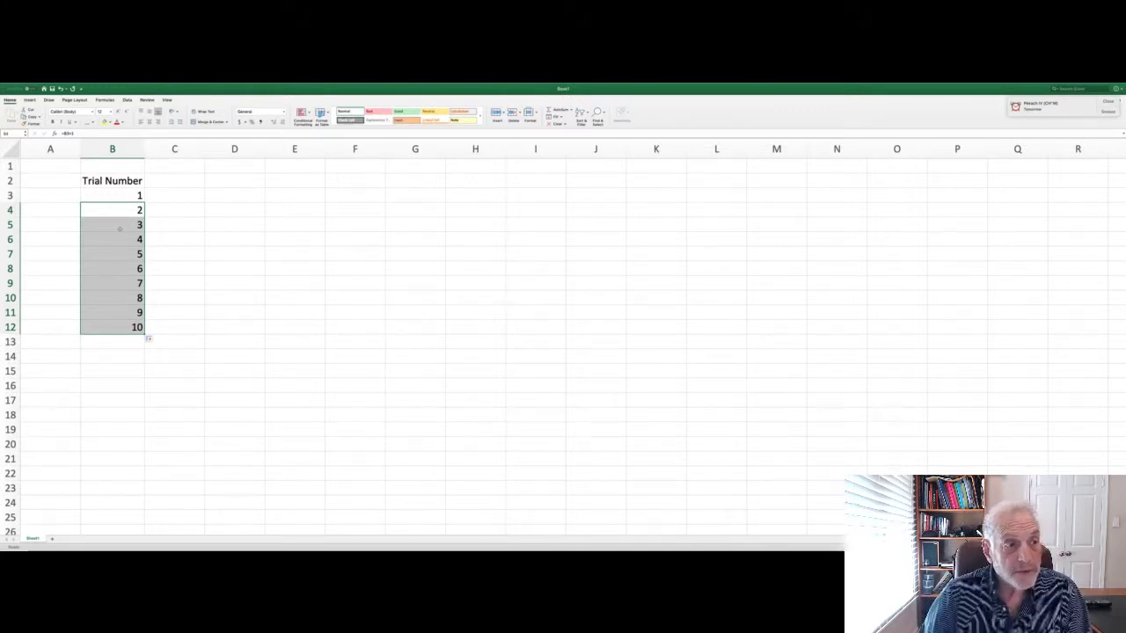
Step: Open the formula in cell B5 to examine its relative reference, and close it again
{"action": "left_click", "coordinate": [120, 229]}
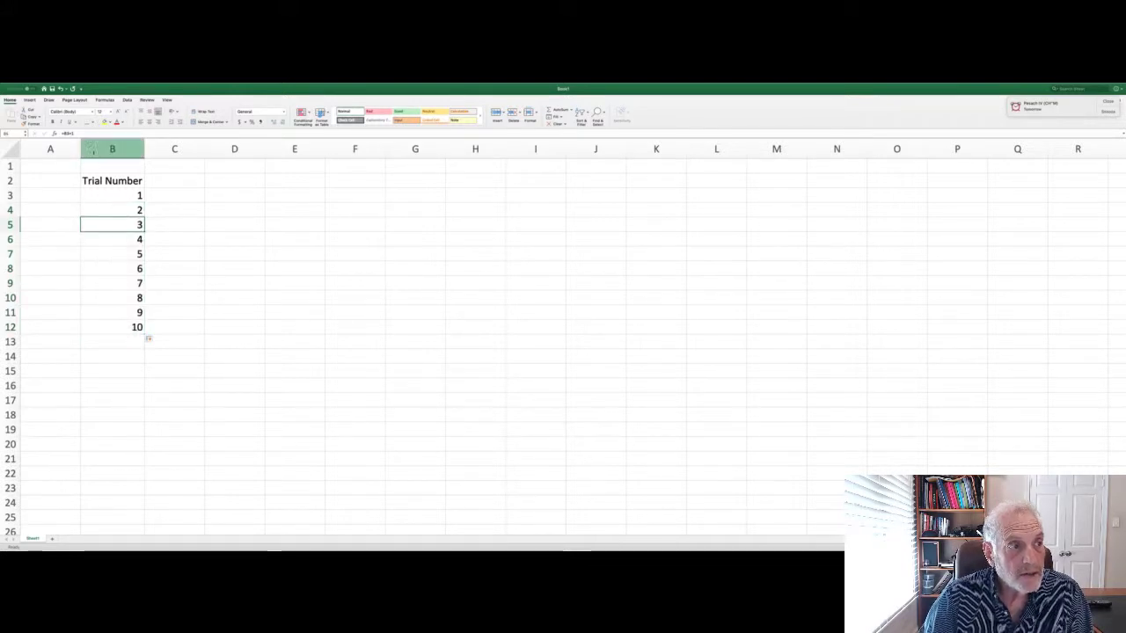
{"action": "left_click", "coordinate": [87, 133]}
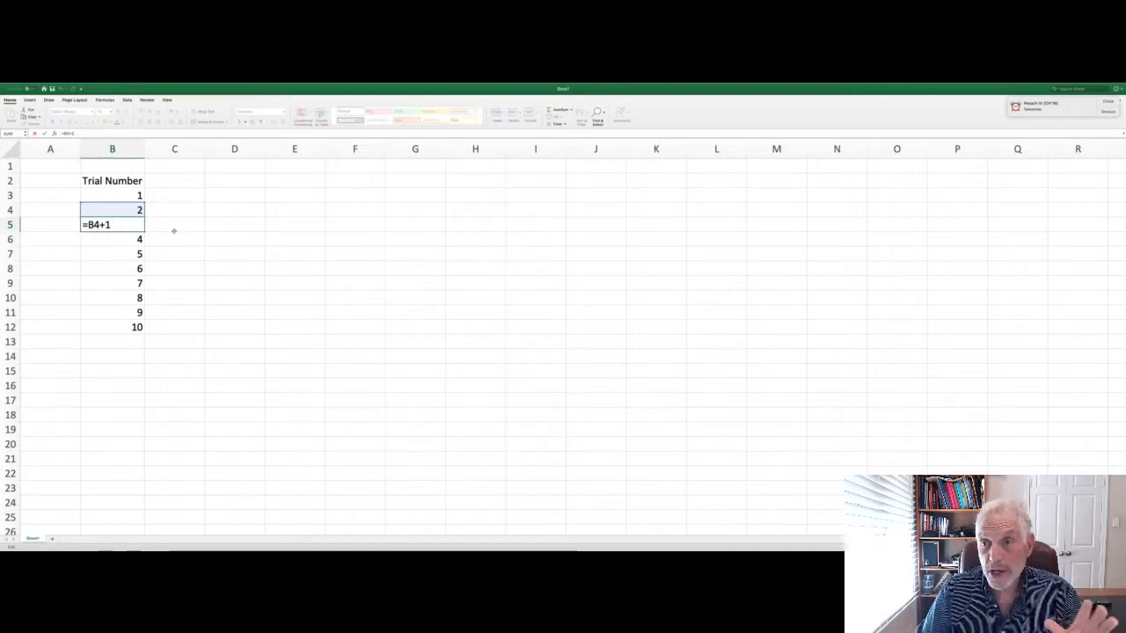
{"action": "left_click", "coordinate": [161, 223]}
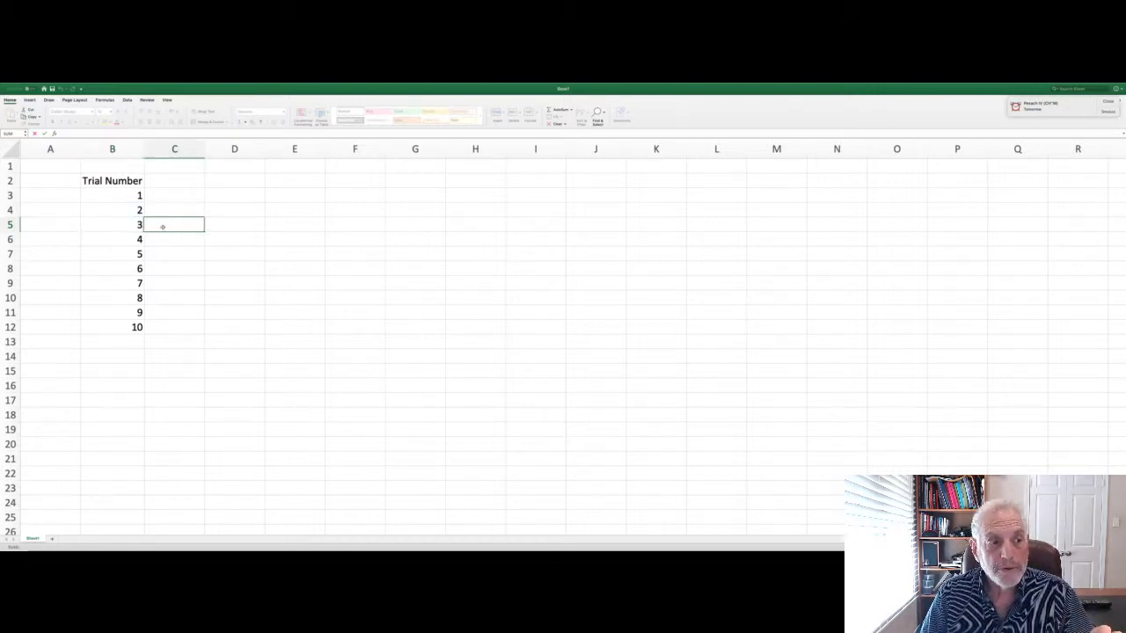
Step: Set the starting trial number in B3 to 0
{"action": "left_click", "coordinate": [124, 196]}
{"action": "type", "text": "0"}
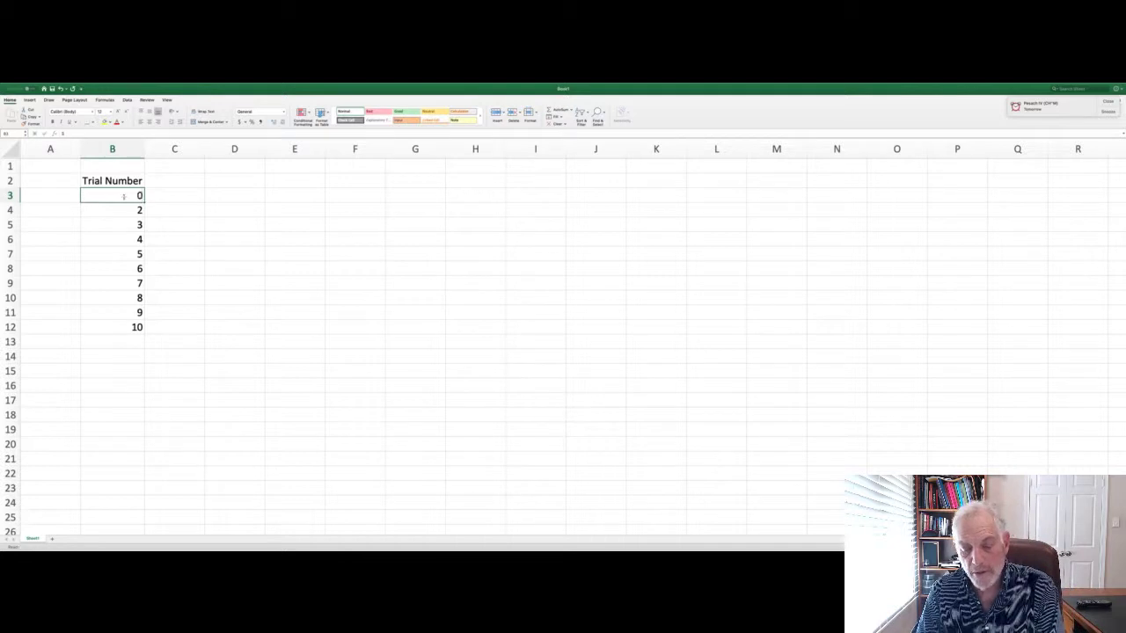
{"action": "key", "text": "Return"}
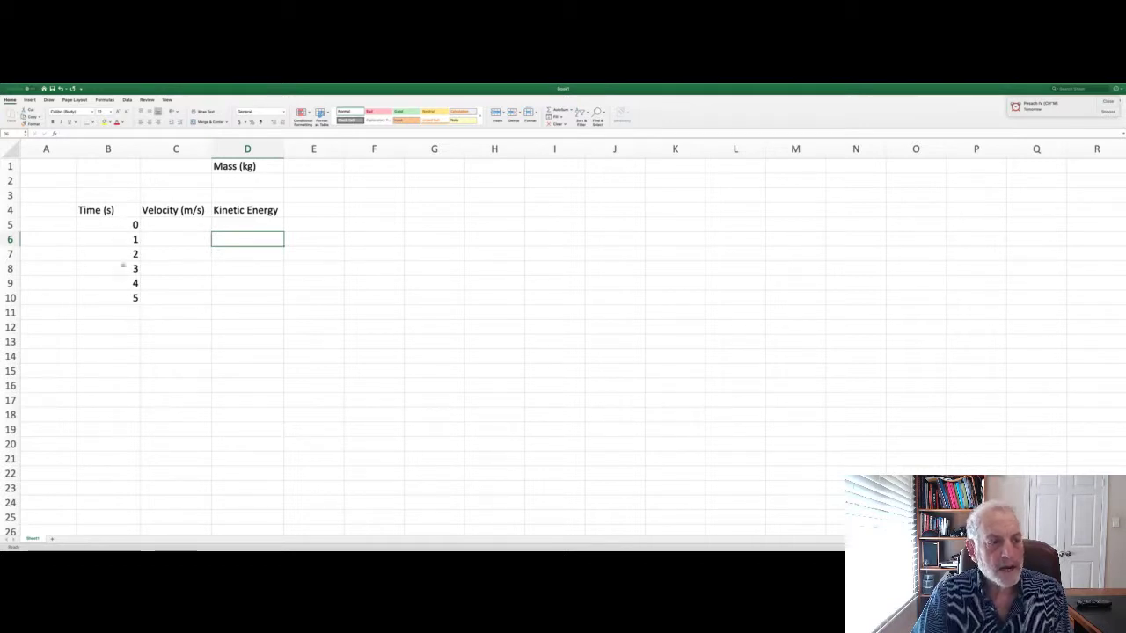
Step: Enter the velocity formula =3*B5+0.5 in cell C5, picking the neighbouring time cell as the reference
{"action": "left_click", "coordinate": [159, 224]}
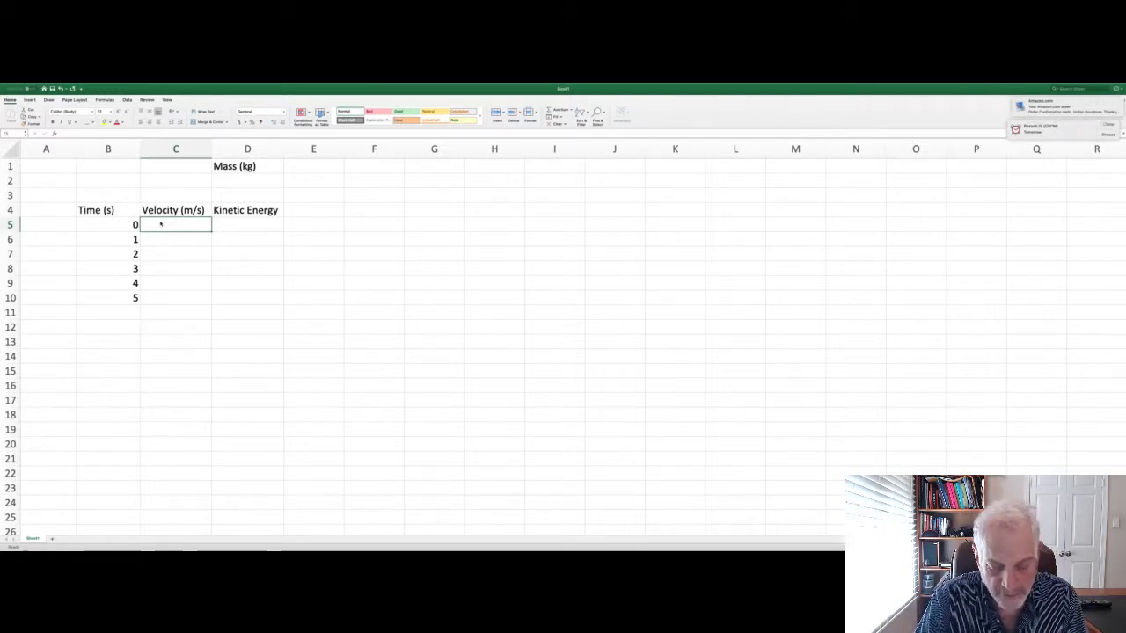
{"action": "type", "text": "="}
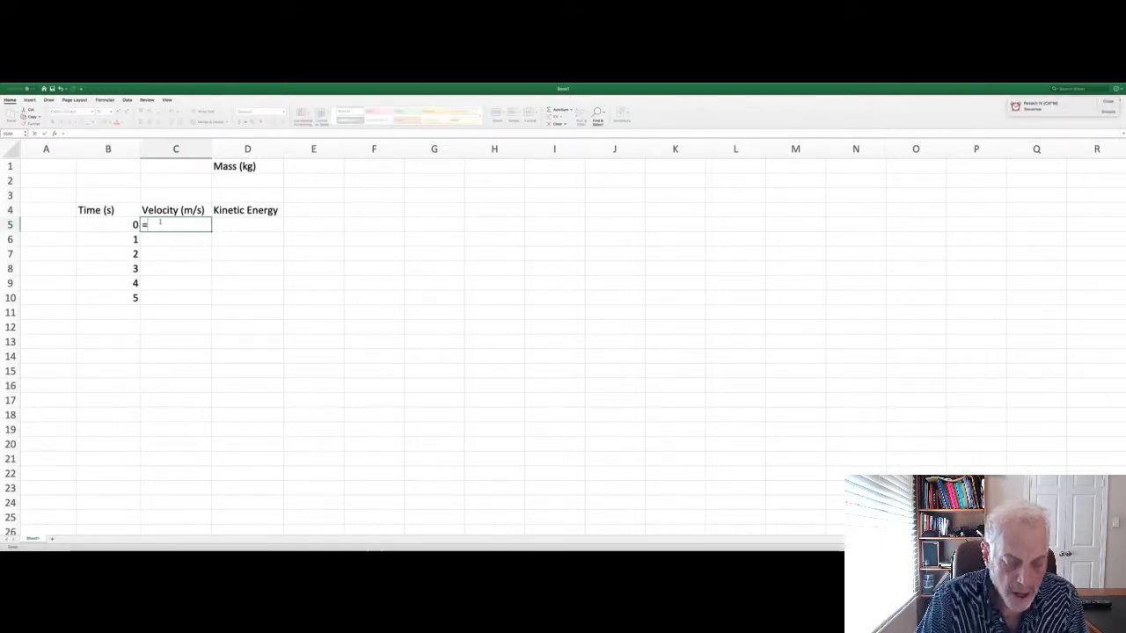
{"action": "type", "text": "3"}
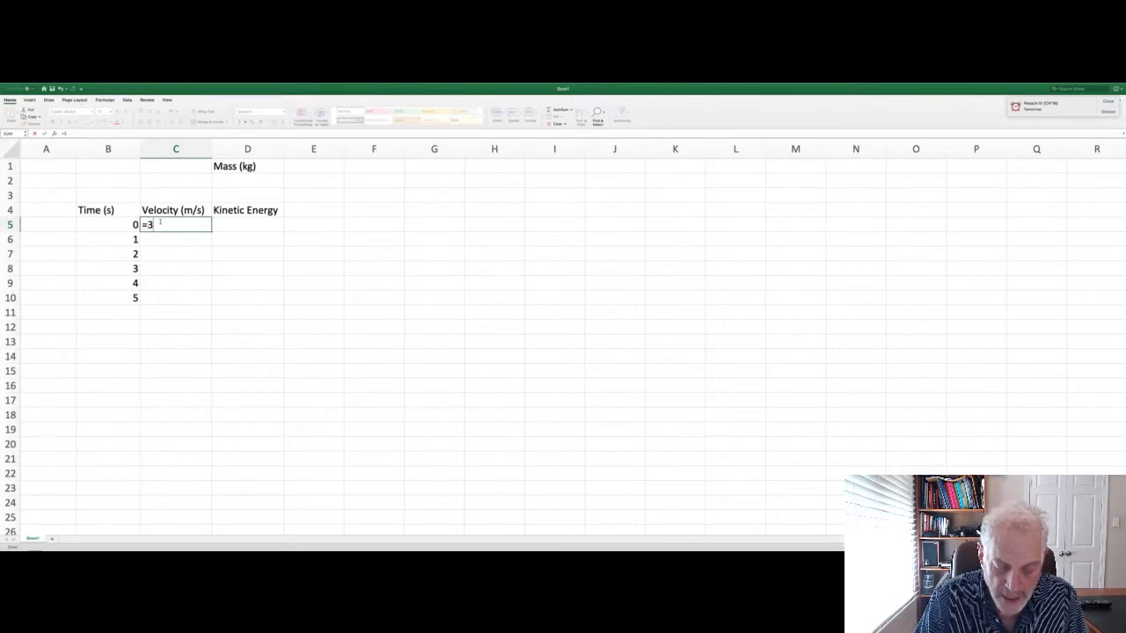
{"action": "type", "text": "*"}
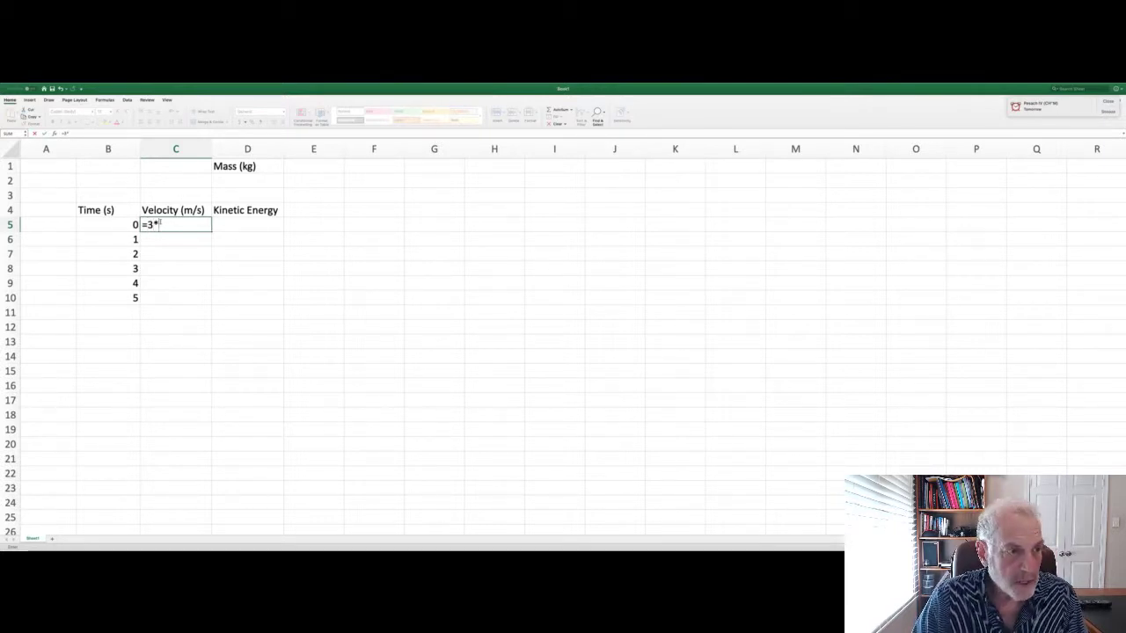
{"action": "key", "text": "Left"}
{"action": "type", "text": "+0.5"}
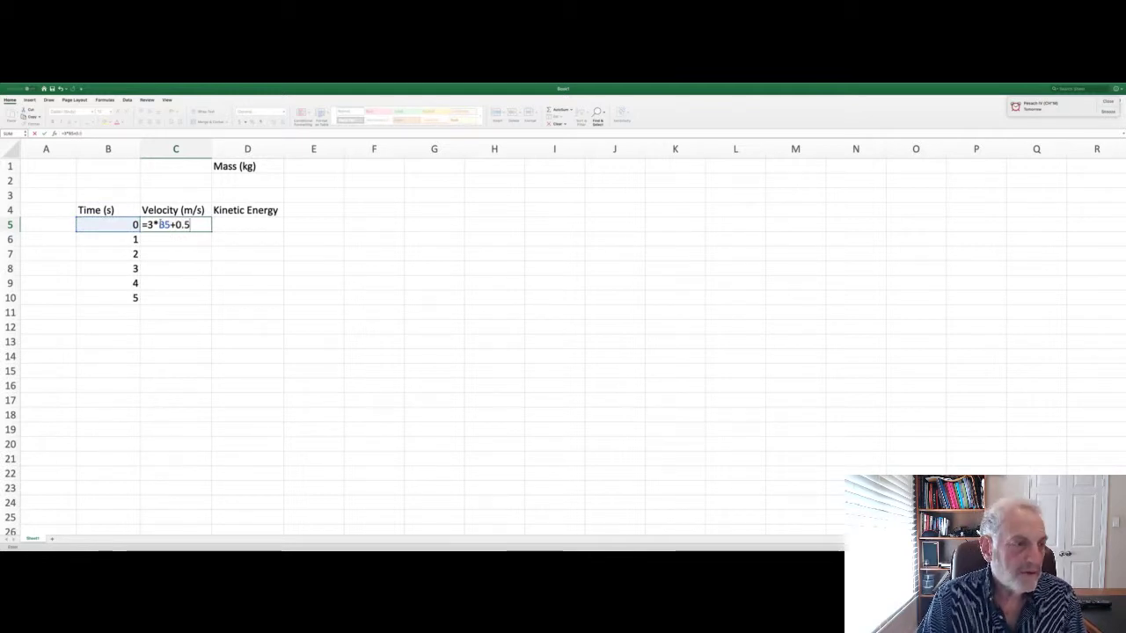
{"action": "key", "text": "Return"}
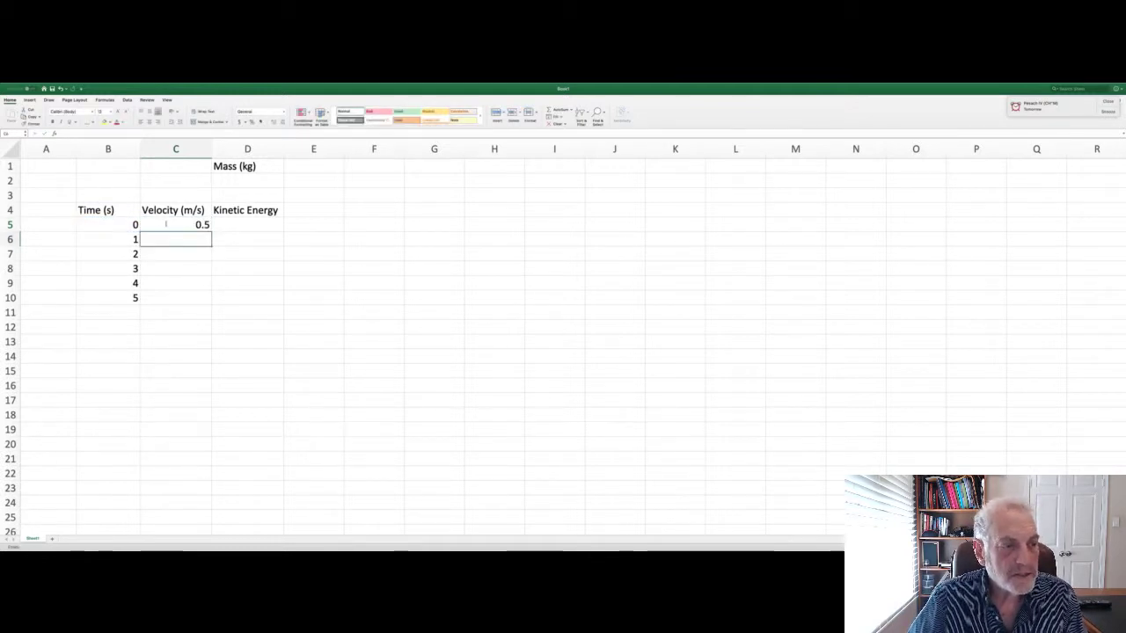
Step: Fill the velocity formula from C5 down through C10, undoing the first fill and repeating it
{"action": "left_click", "coordinate": [160, 222]}
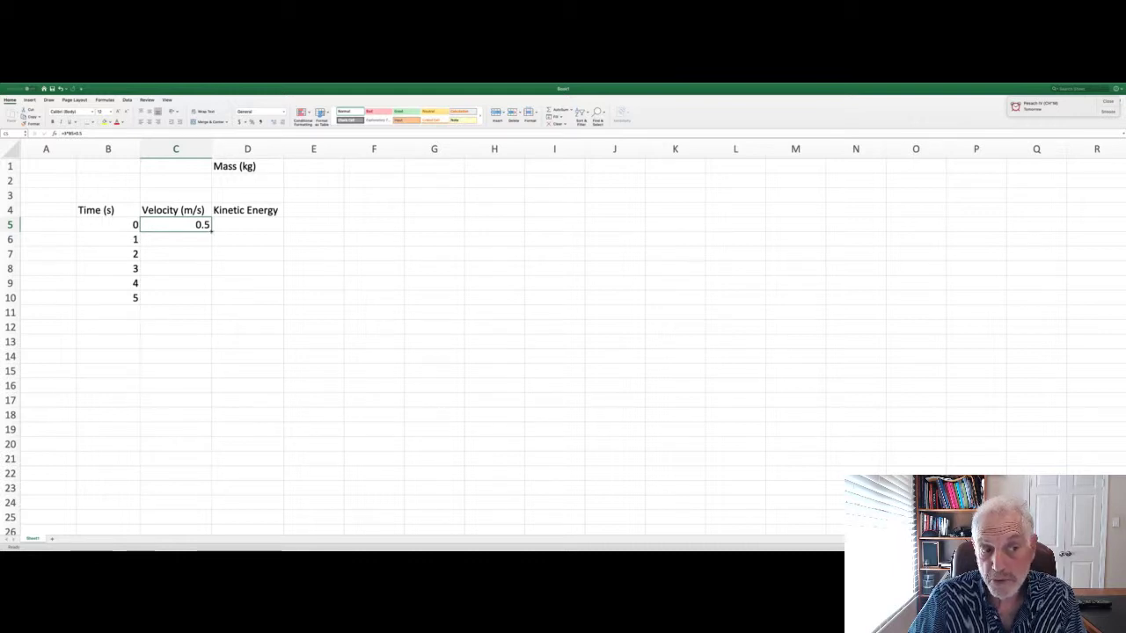
{"action": "left_click_drag", "start_coordinate": [211, 231], "coordinate": [210, 300]}
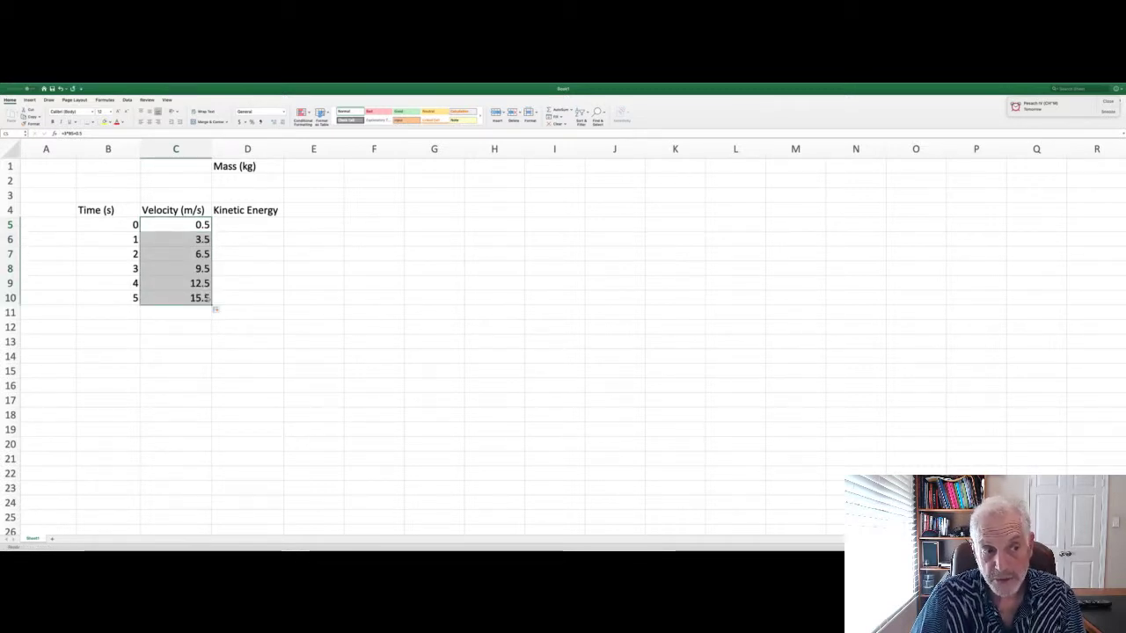
{"action": "key", "text": "super+z"}
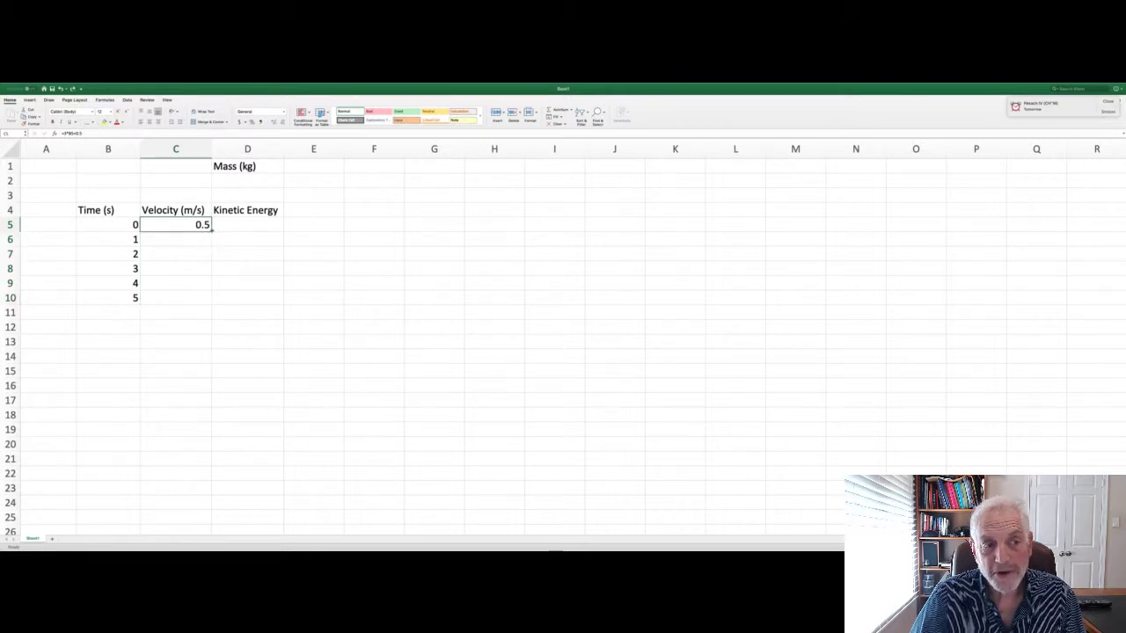
{"action": "double_click", "coordinate": [212, 231]}
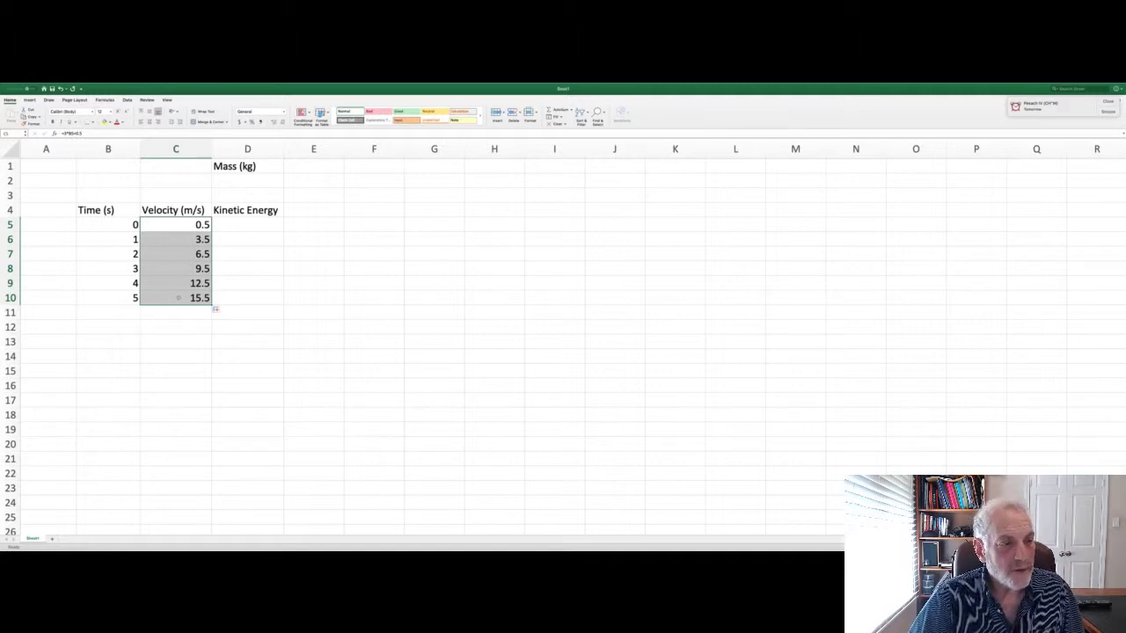
Step: Open the velocity formula in C10 to examine which time cell it references, and close it again
{"action": "left_click", "coordinate": [198, 298]}
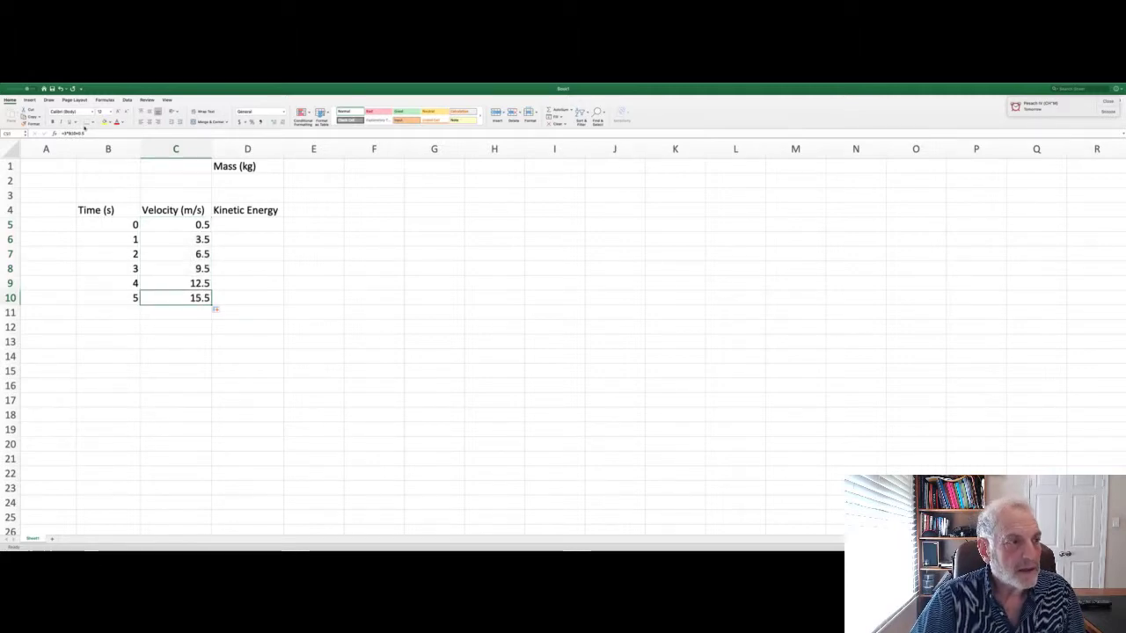
{"action": "left_click", "coordinate": [84, 132]}
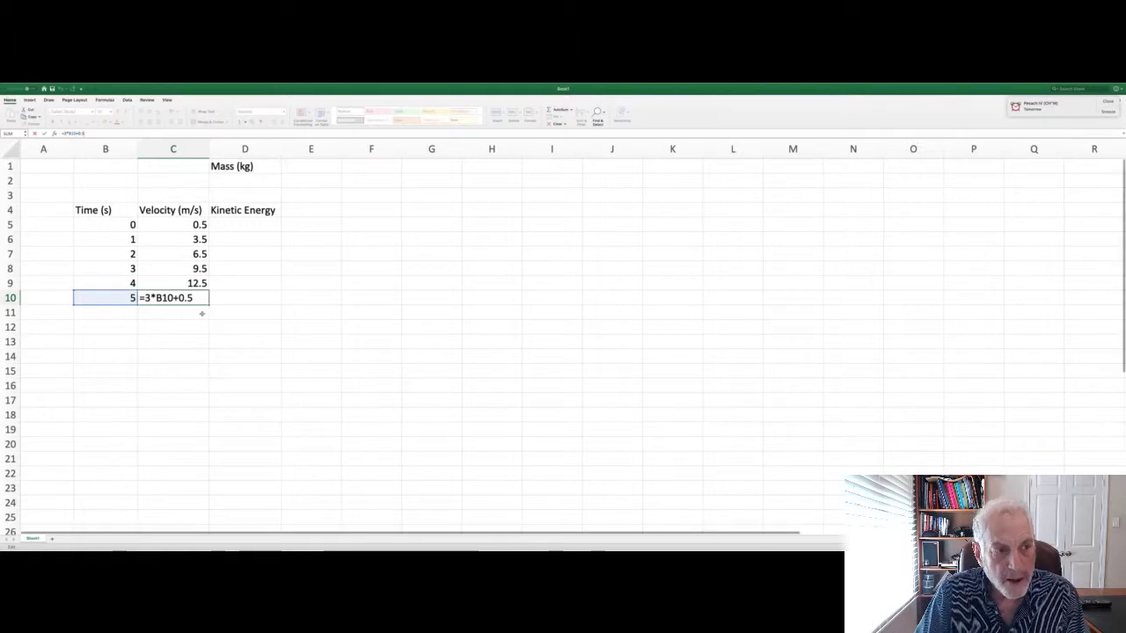
{"action": "scroll", "coordinate": [201, 314], "scroll_direction": "down", "scroll_amount": 1}
{"action": "scroll", "coordinate": [202, 314], "scroll_direction": "left", "scroll_amount": 1}
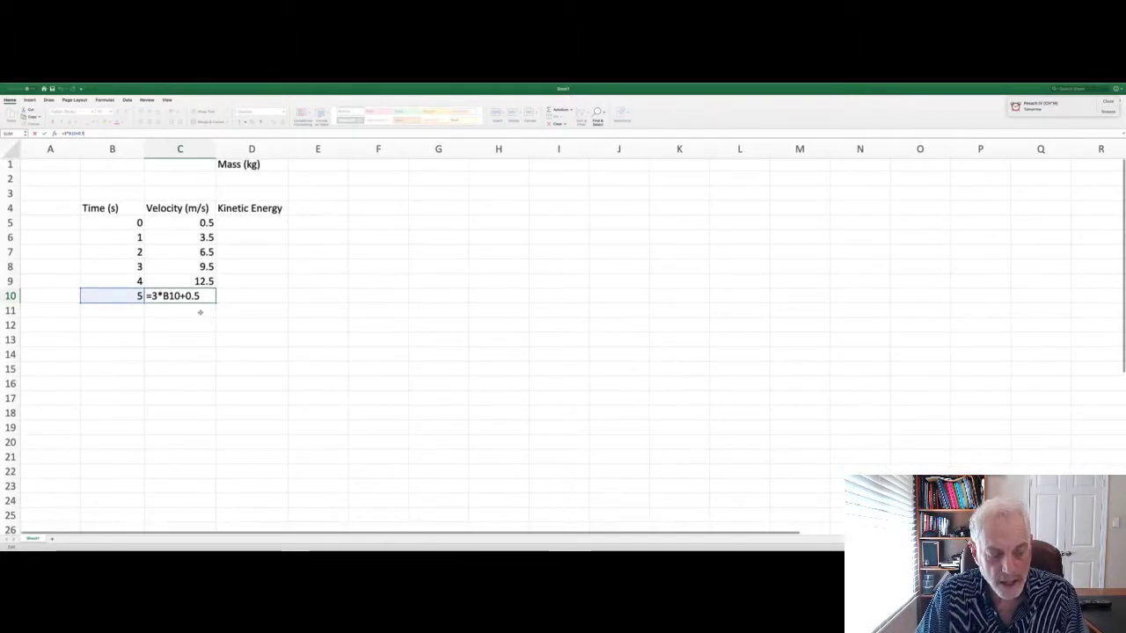
{"action": "key", "text": "Return"}
Step: Enter a mass of 6 in cell D2, below the Mass (kg) heading
{"action": "left_click", "coordinate": [233, 179]}
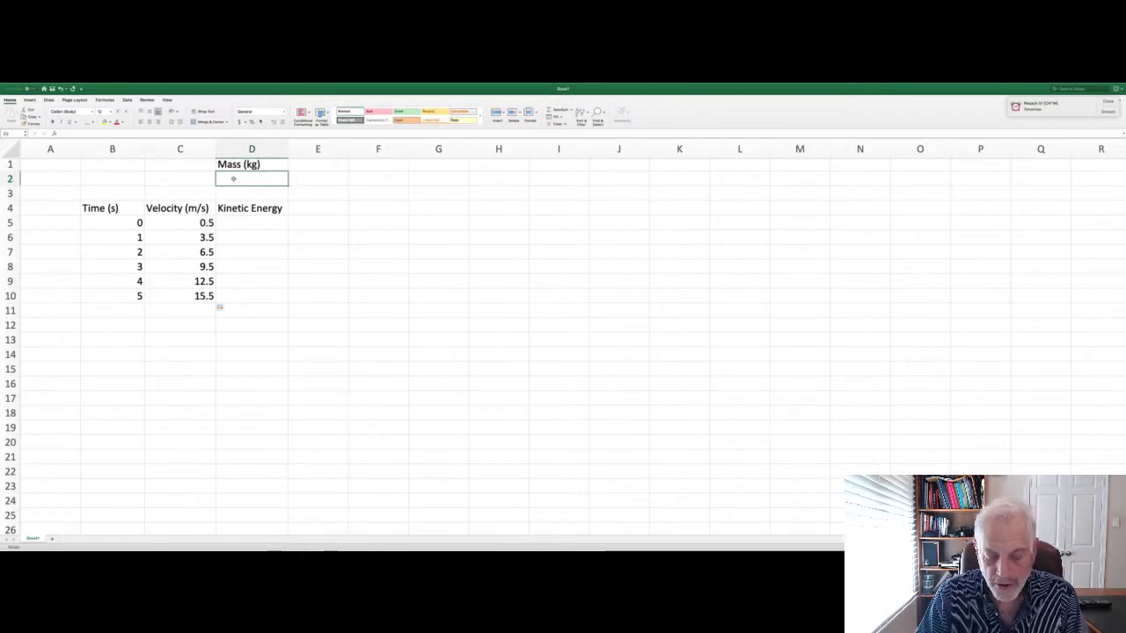
{"action": "type", "text": "6"}
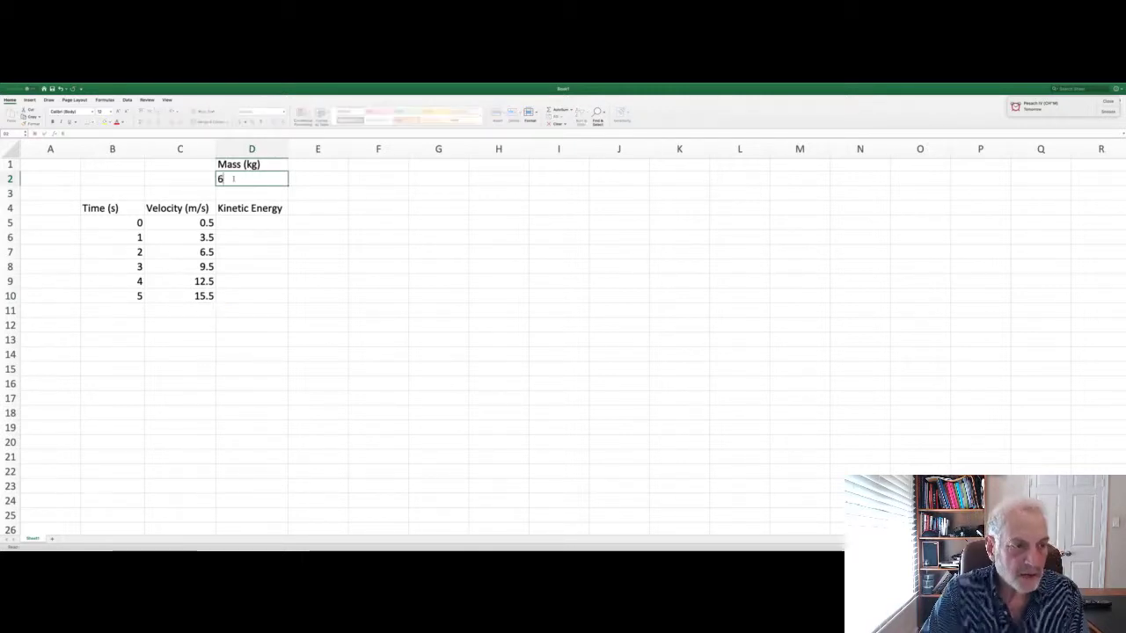
{"action": "key", "text": "Return"}
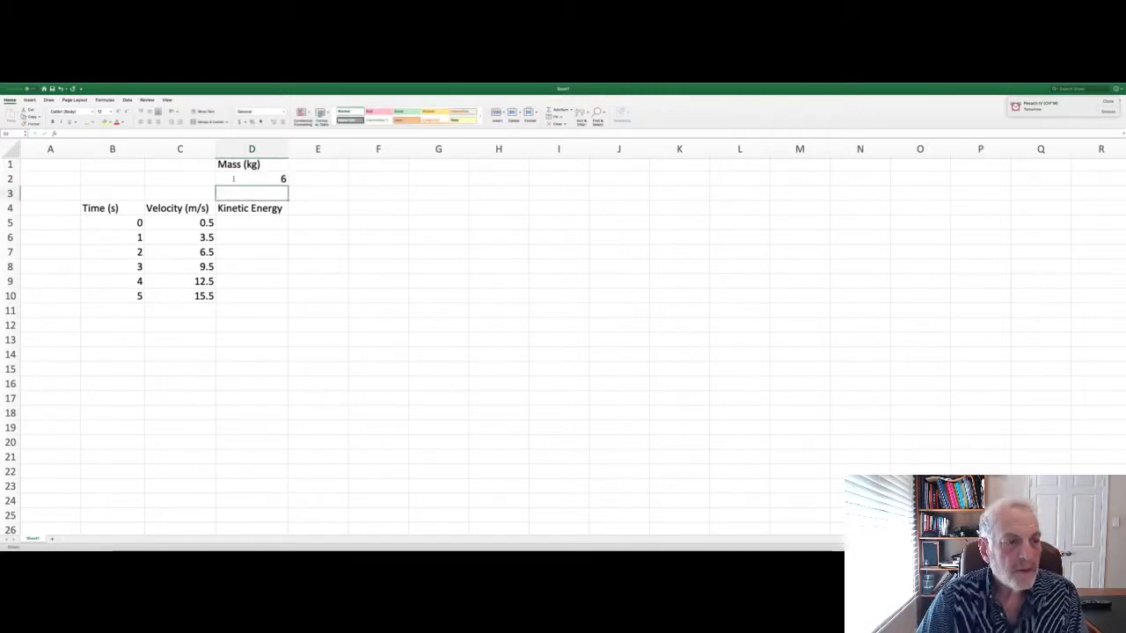
Step: Enter the kinetic energy formula =0.5*D2*C5^2 in cell D5, picking the mass and velocity cells as references
{"action": "left_click", "coordinate": [240, 221]}
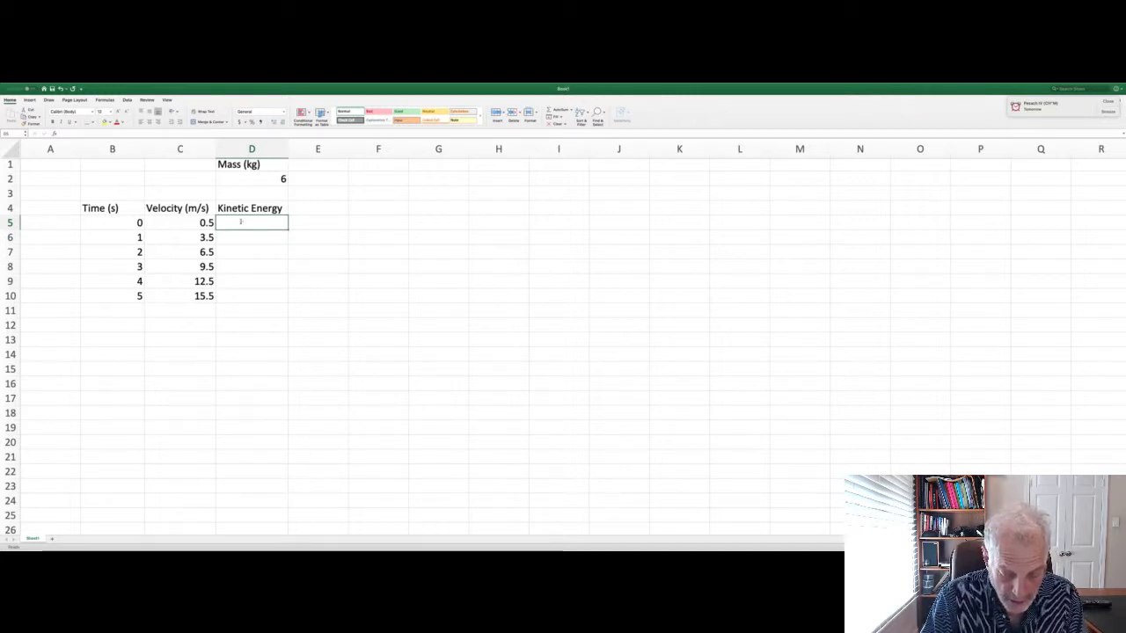
{"action": "type", "text": "=0."}
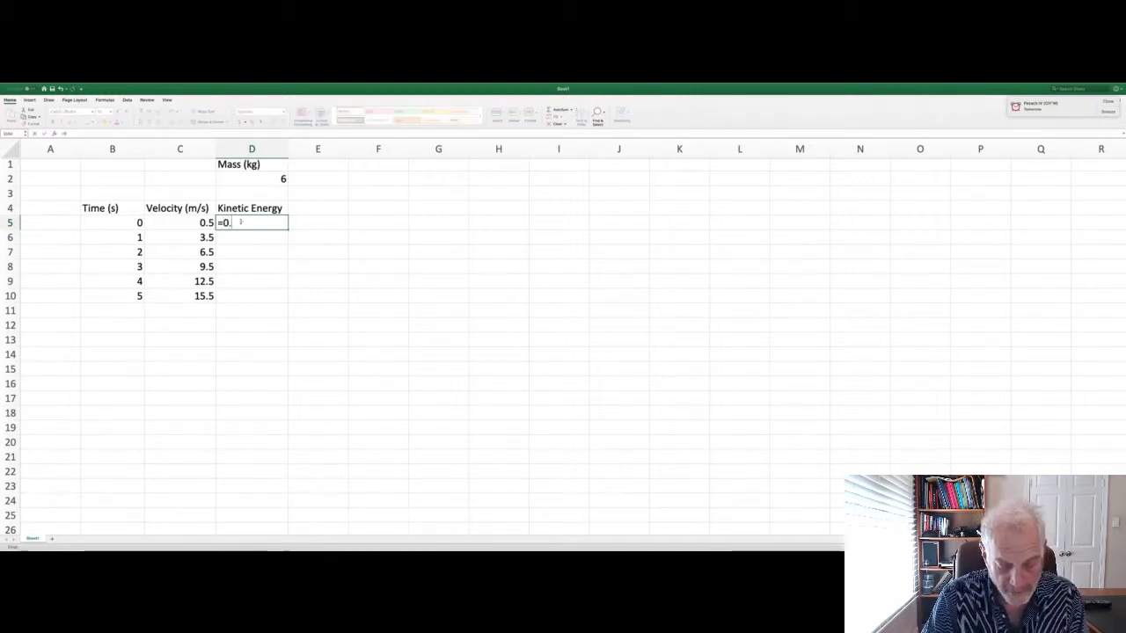
{"action": "type", "text": "5*"}
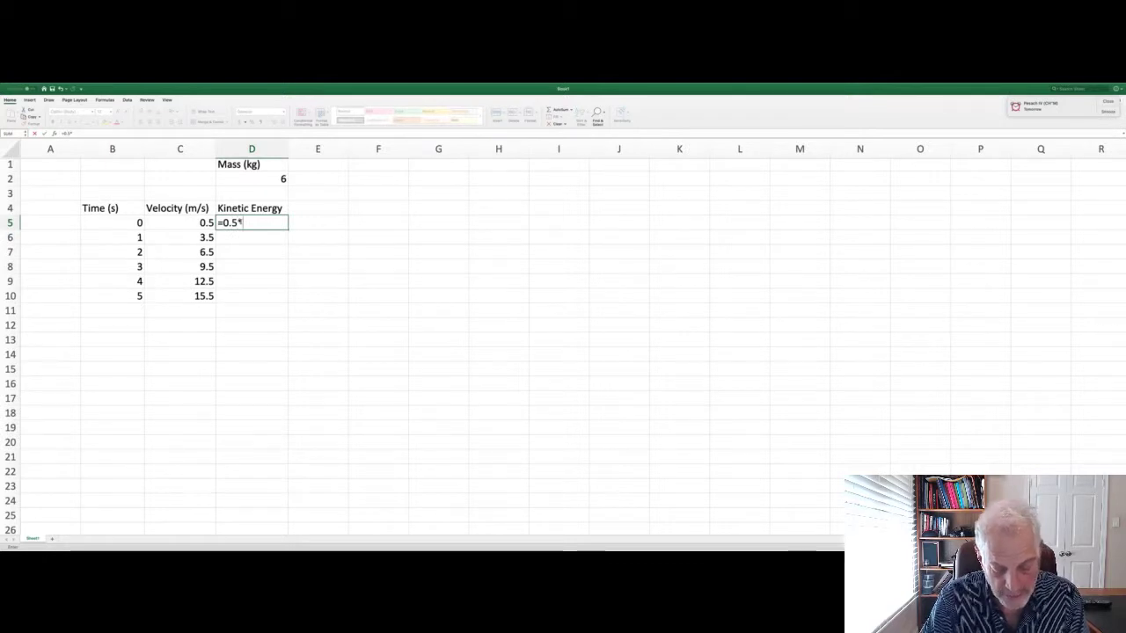
{"action": "left_click", "coordinate": [271, 178]}
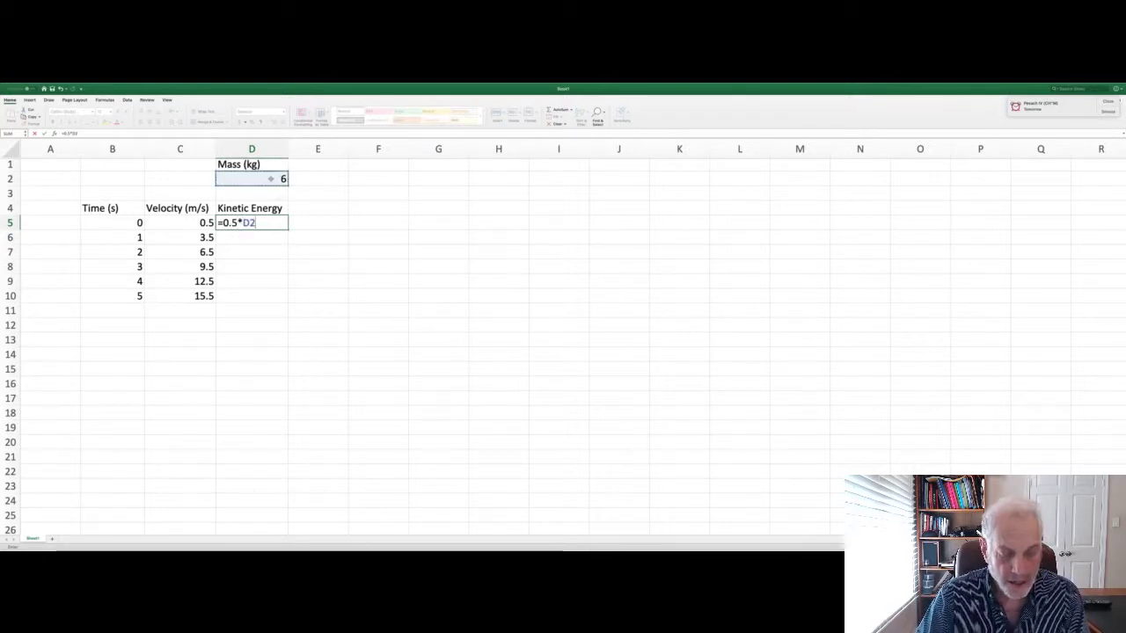
{"action": "type", "text": "*"}
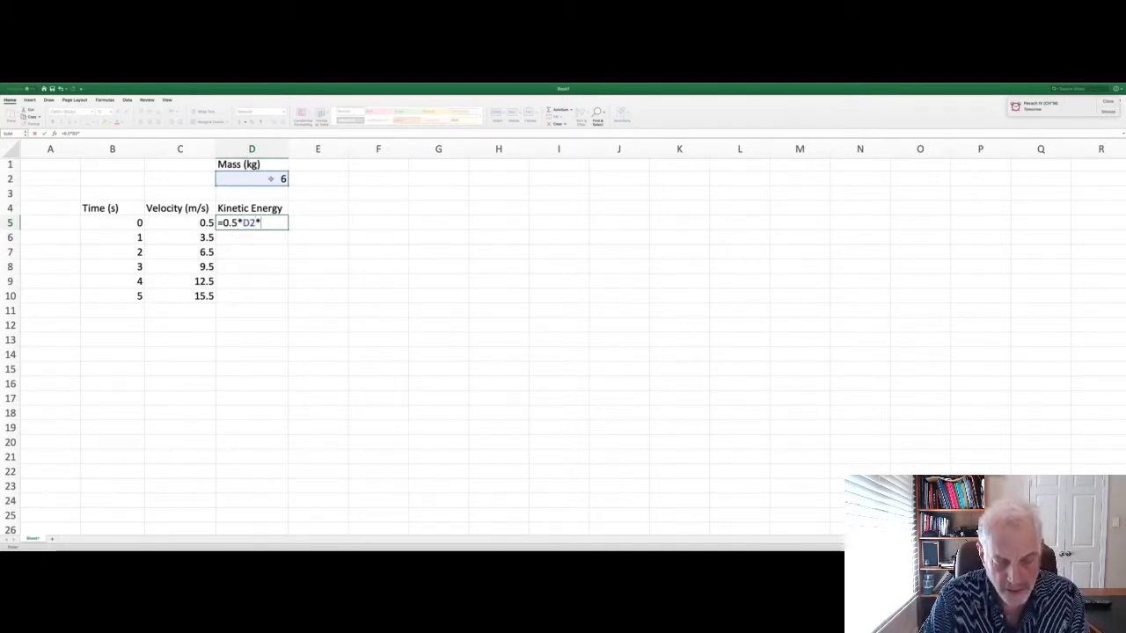
{"action": "left_click", "coordinate": [190, 227]}
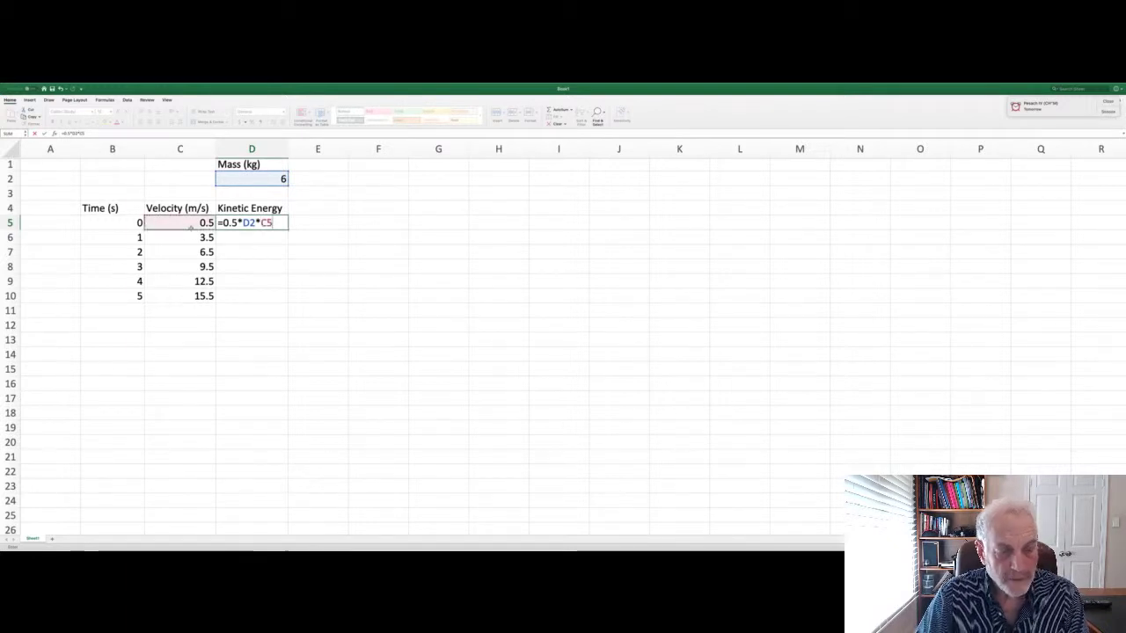
{"action": "type", "text": "^"}
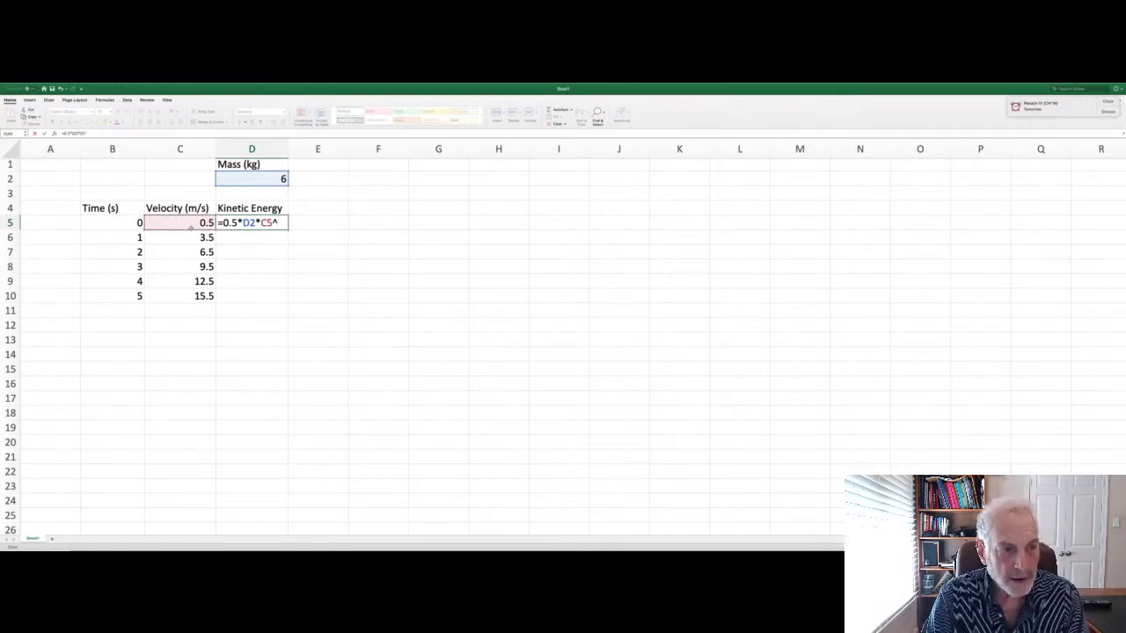
{"action": "type", "text": "2"}
{"action": "key", "text": "Return"}
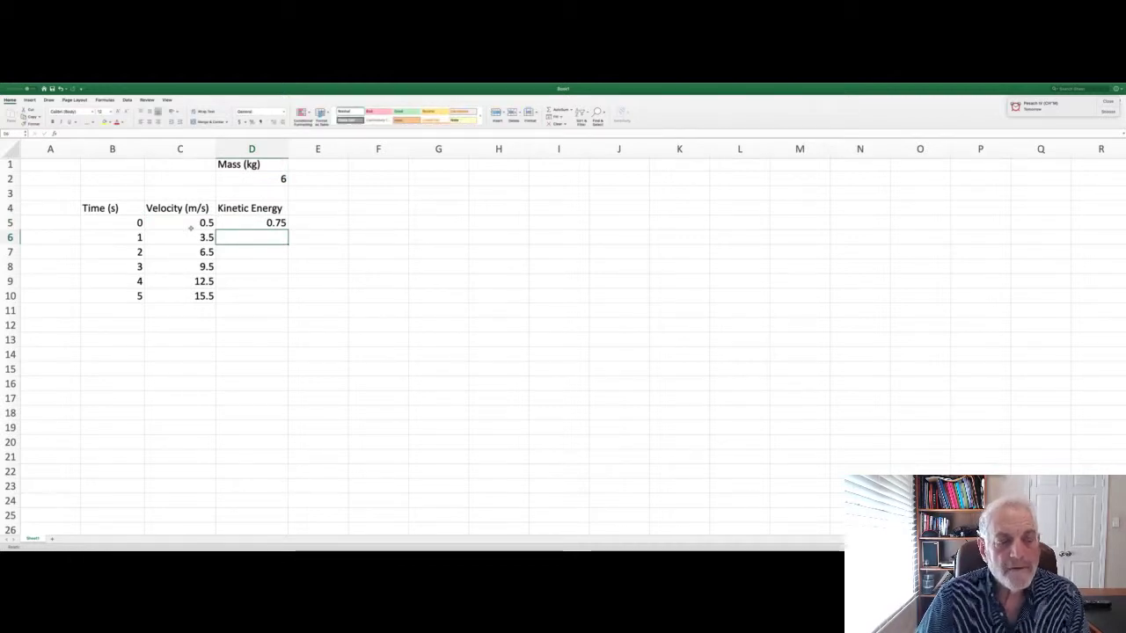
Step: Try filling the kinetic energy formula from D5 into D6, inspect the copied references, and undo the fill
{"action": "left_click", "coordinate": [227, 222]}
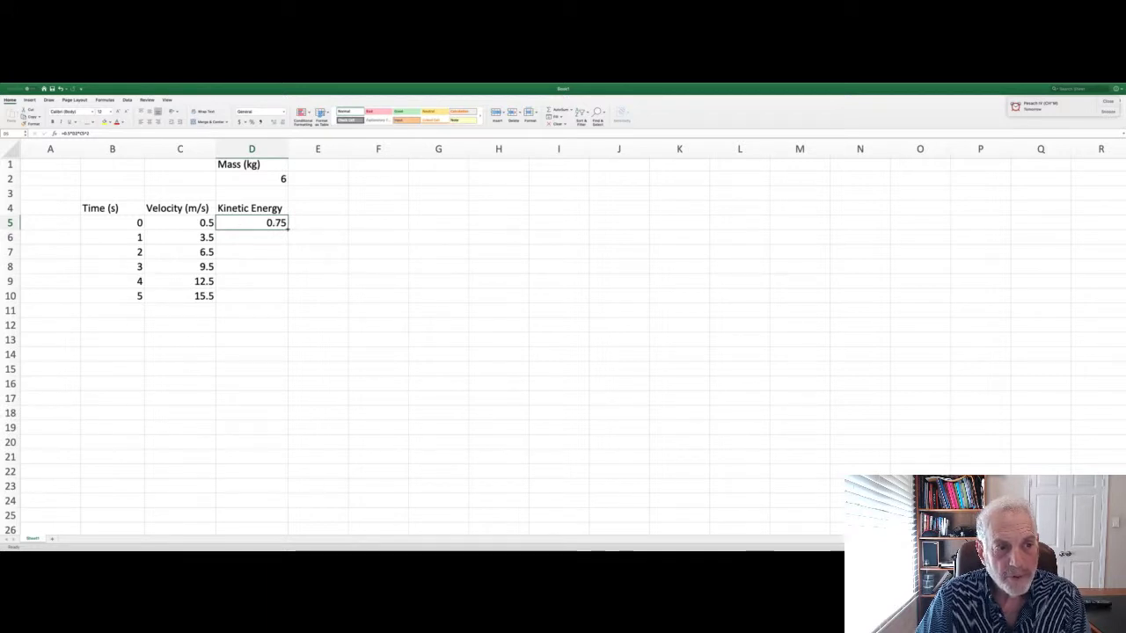
{"action": "left_click_drag", "start_coordinate": [286, 227], "coordinate": [285, 241]}
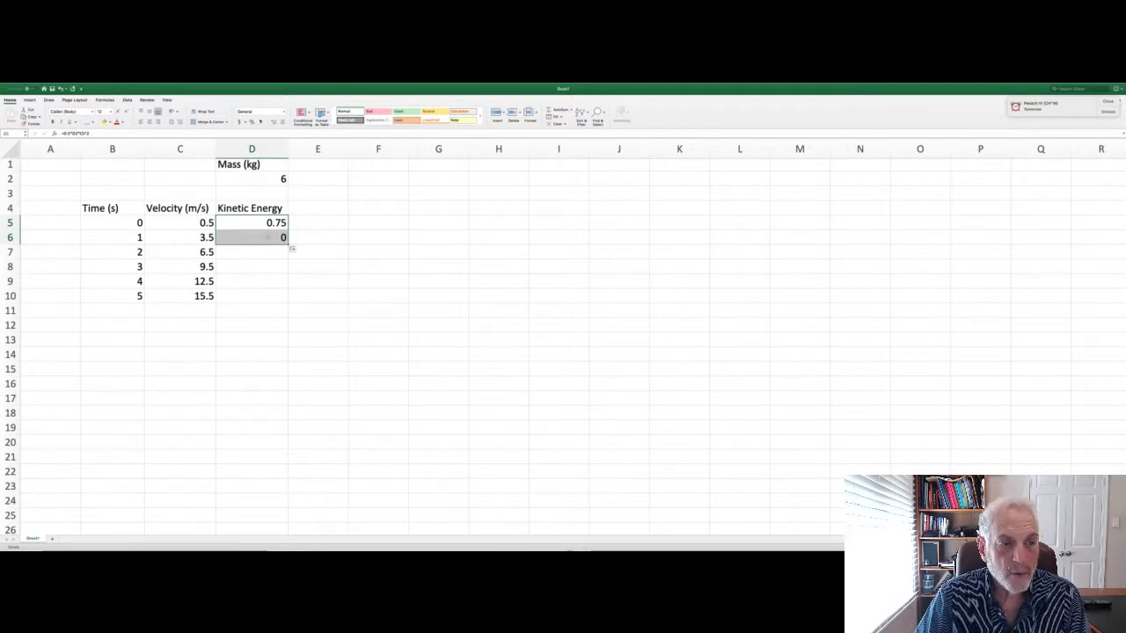
{"action": "double_click", "coordinate": [283, 238]}
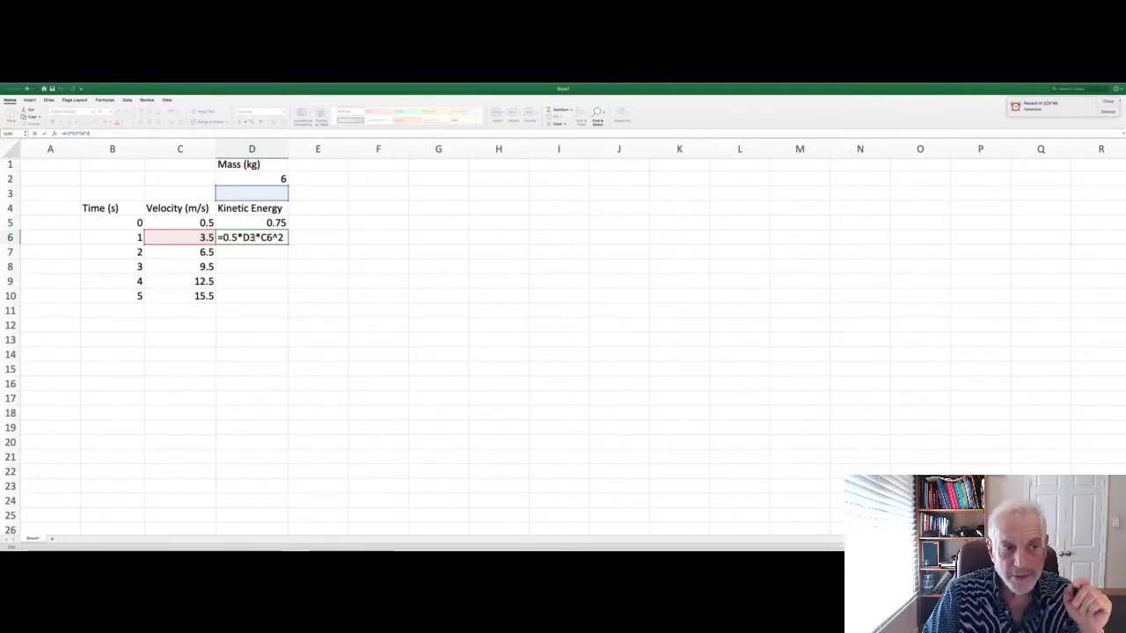
{"action": "key", "text": "Escape"}
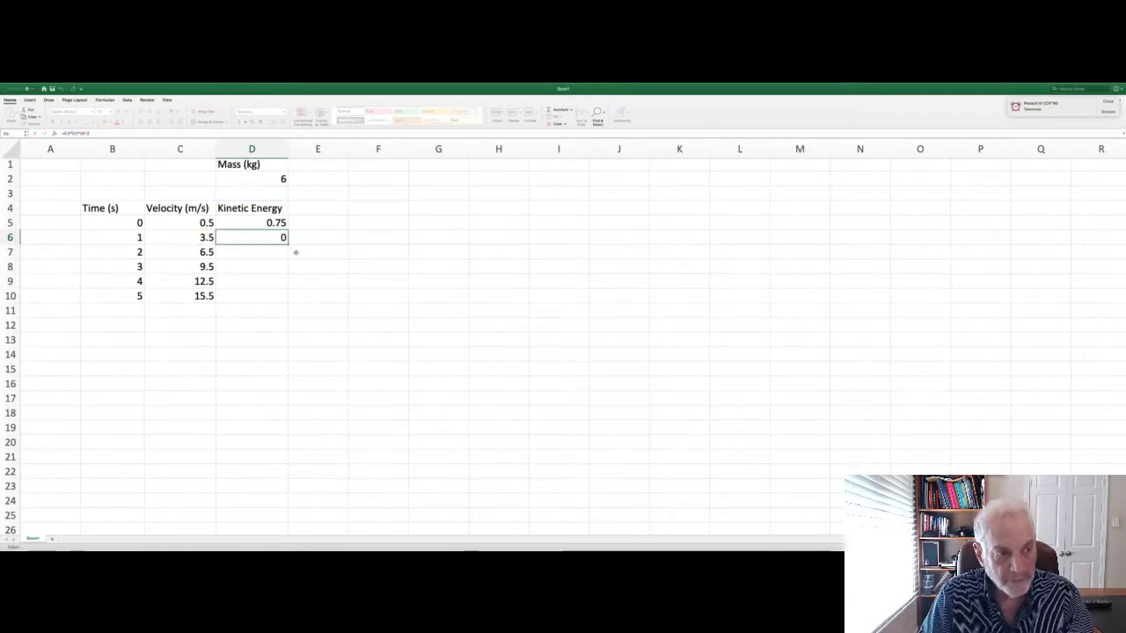
{"action": "key", "text": "super+z"}
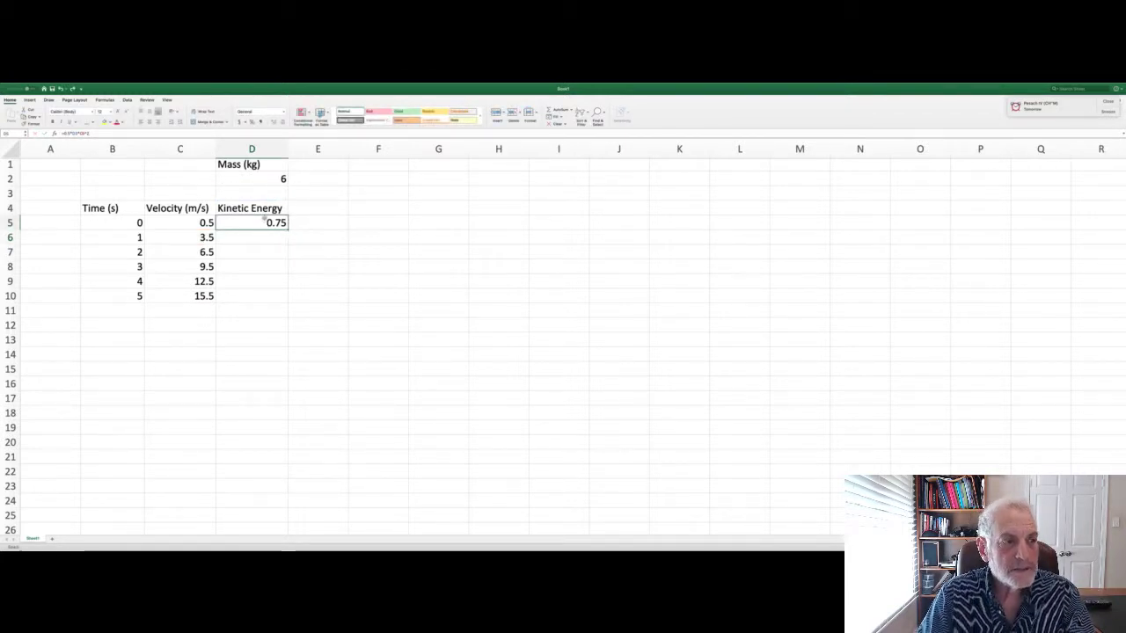
Step: Make the mass reference in D5 absolute so the kinetic energy formula reads =0.5*$D$2*C5^2
{"action": "left_click", "coordinate": [119, 134]}
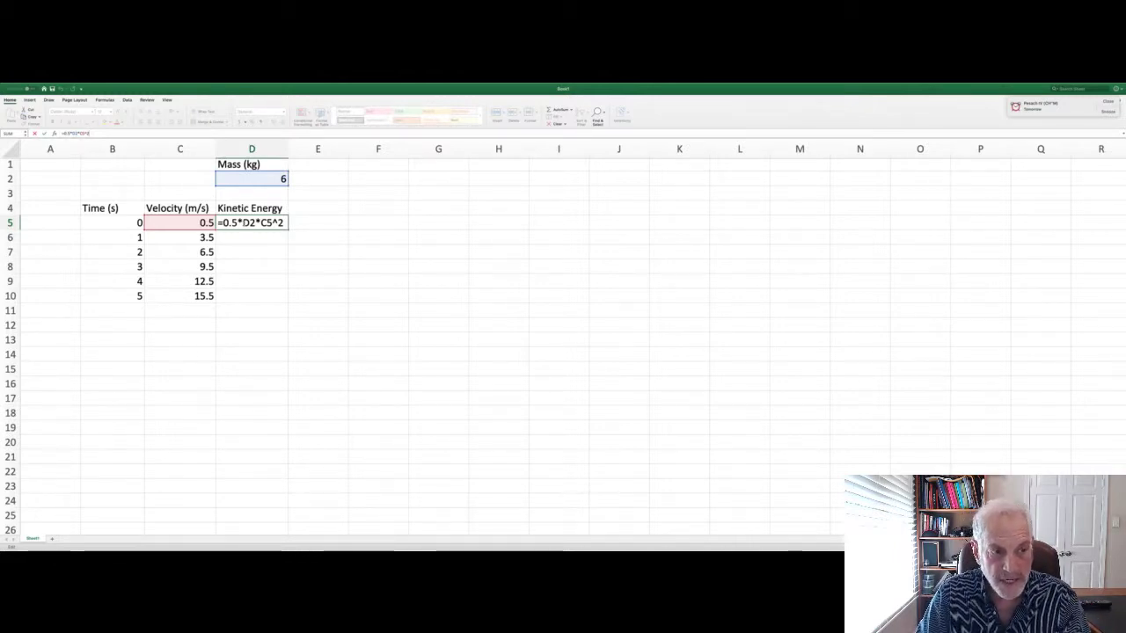
{"action": "type", "text": "$"}
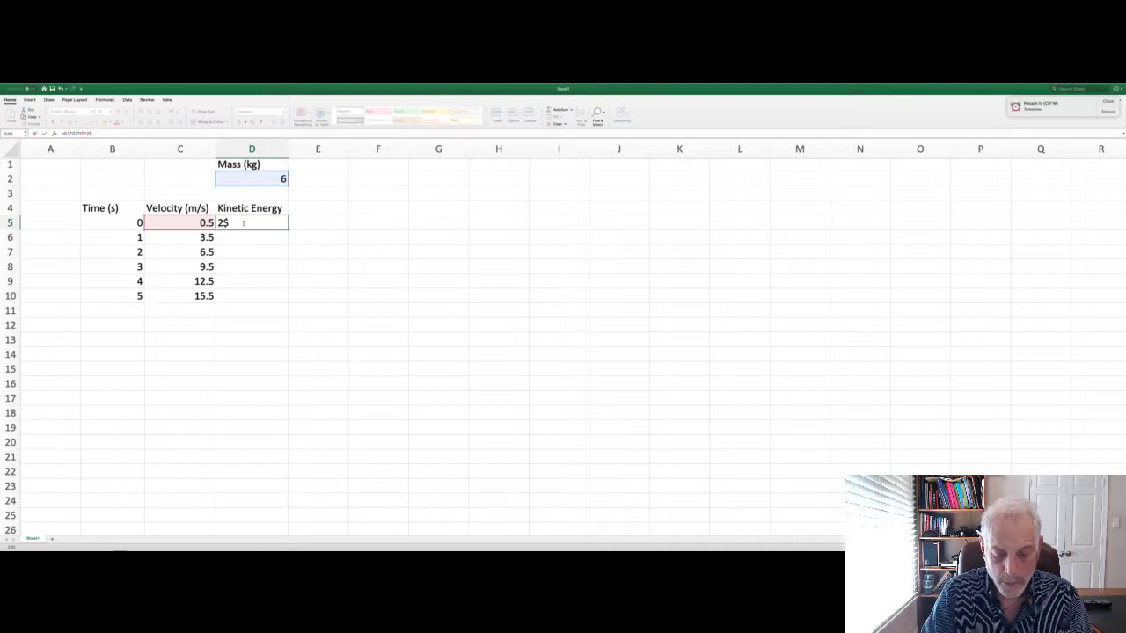
{"action": "key", "text": "BackSpace"}
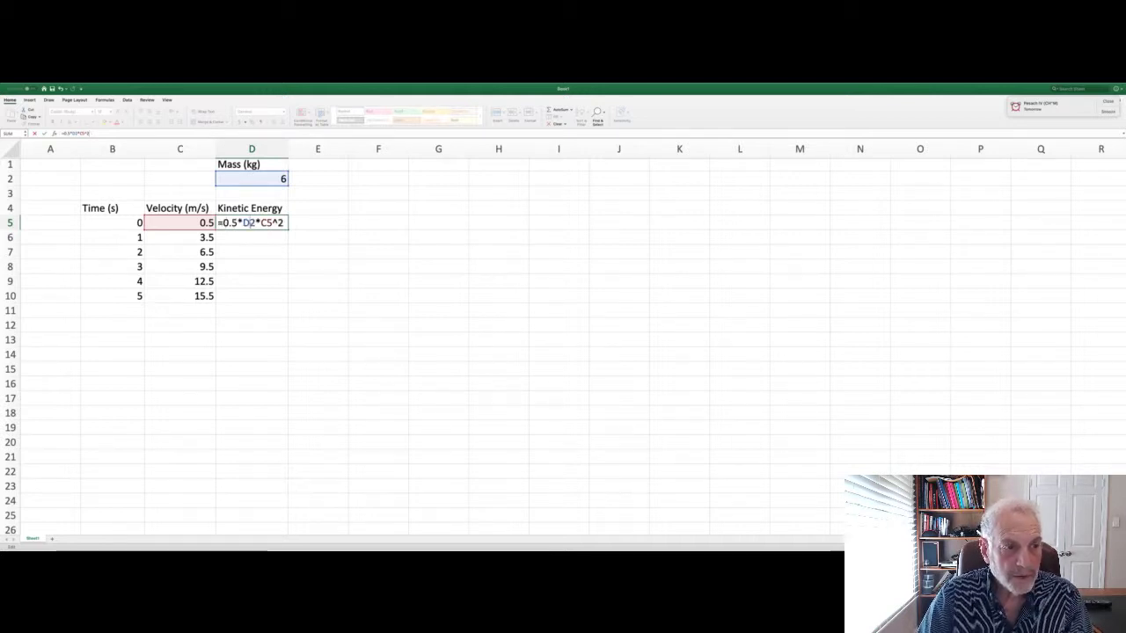
{"action": "left_click", "coordinate": [244, 224]}
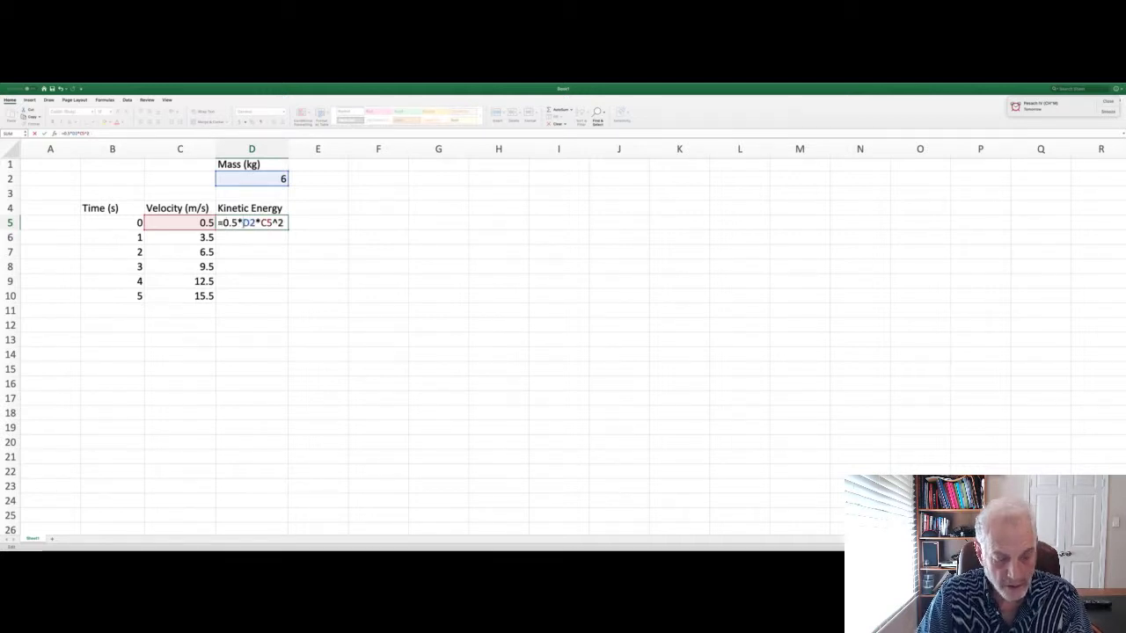
{"action": "type", "text": "$D"}
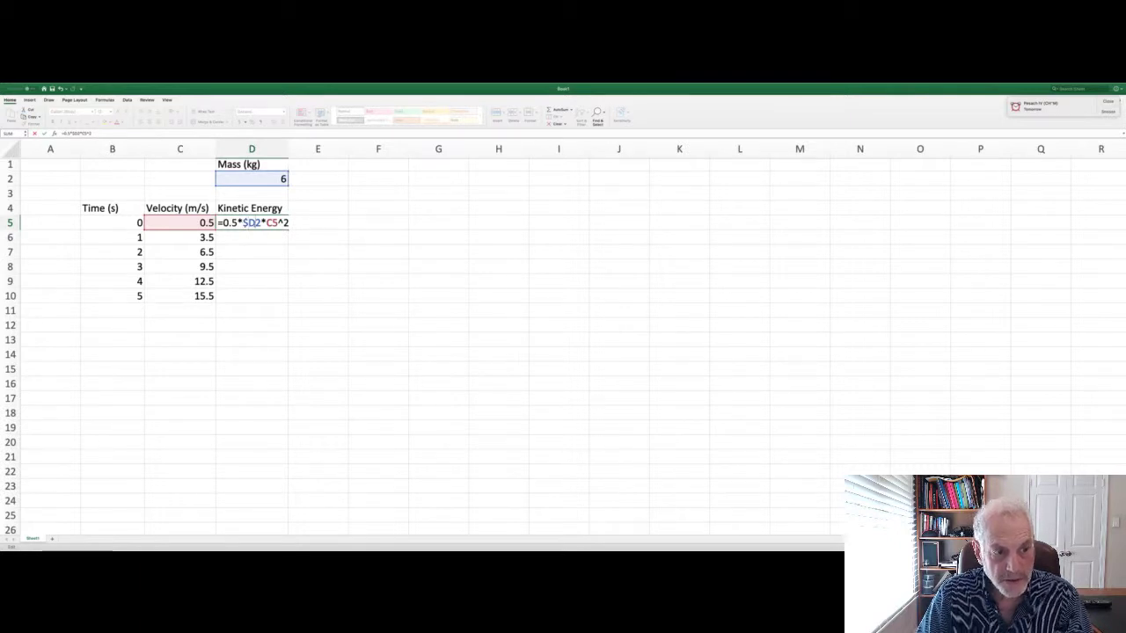
{"action": "type", "text": "$"}
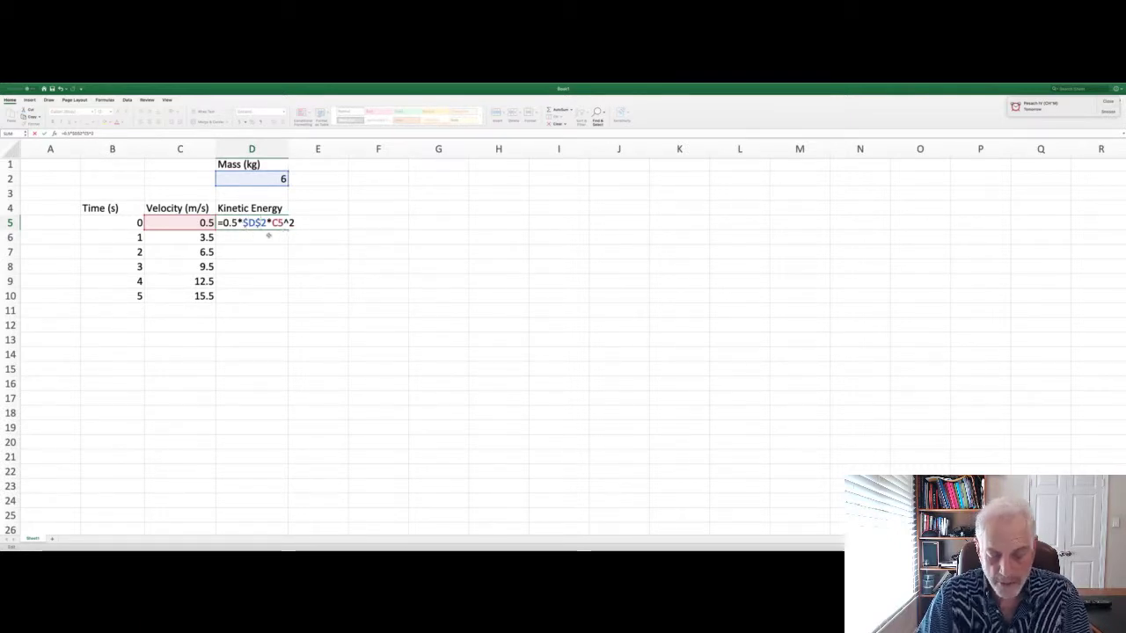
{"action": "key", "text": "Return"}
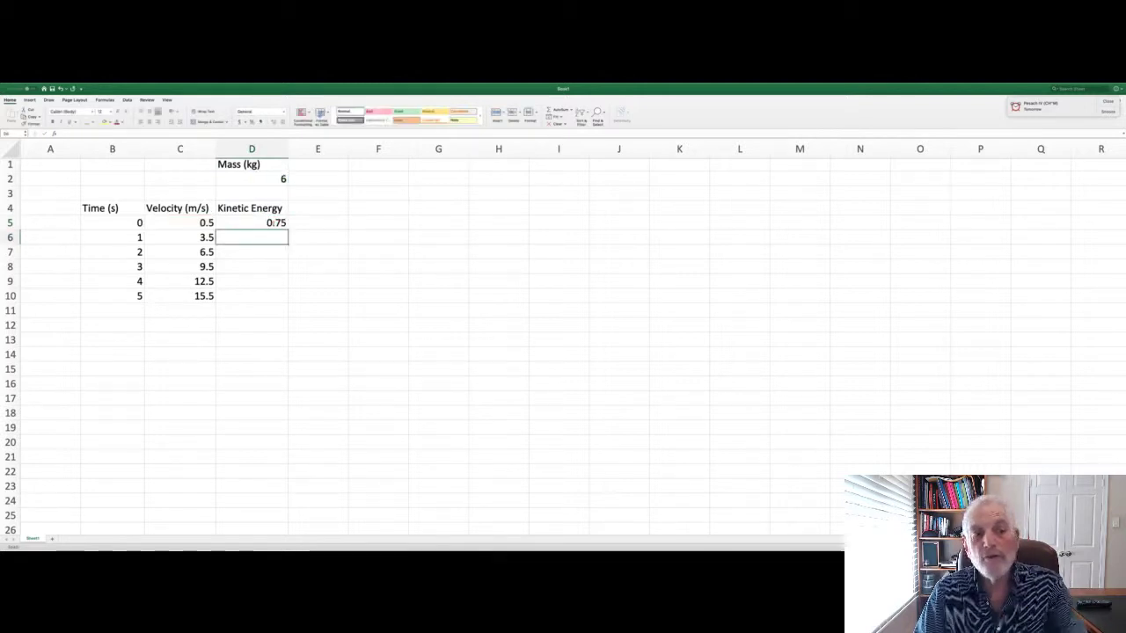
Step: Fill the kinetic energy formula from D5 down through D10
{"action": "left_click", "coordinate": [278, 225]}
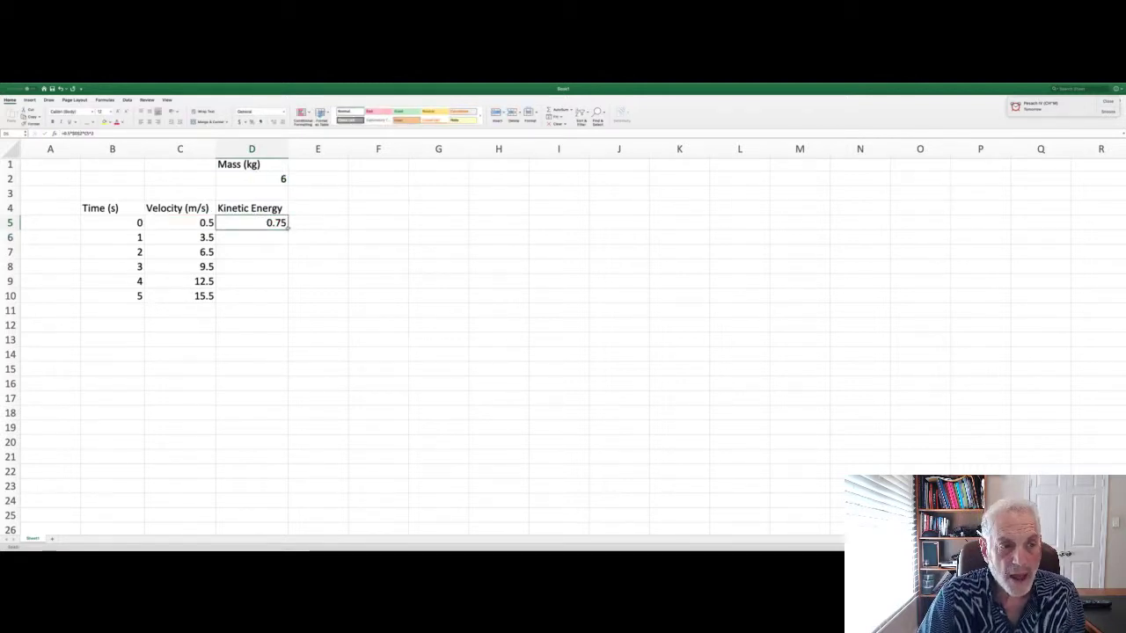
{"action": "left_click_drag", "start_coordinate": [287, 228], "coordinate": [285, 303]}
{"action": "left_click", "coordinate": [266, 298]}
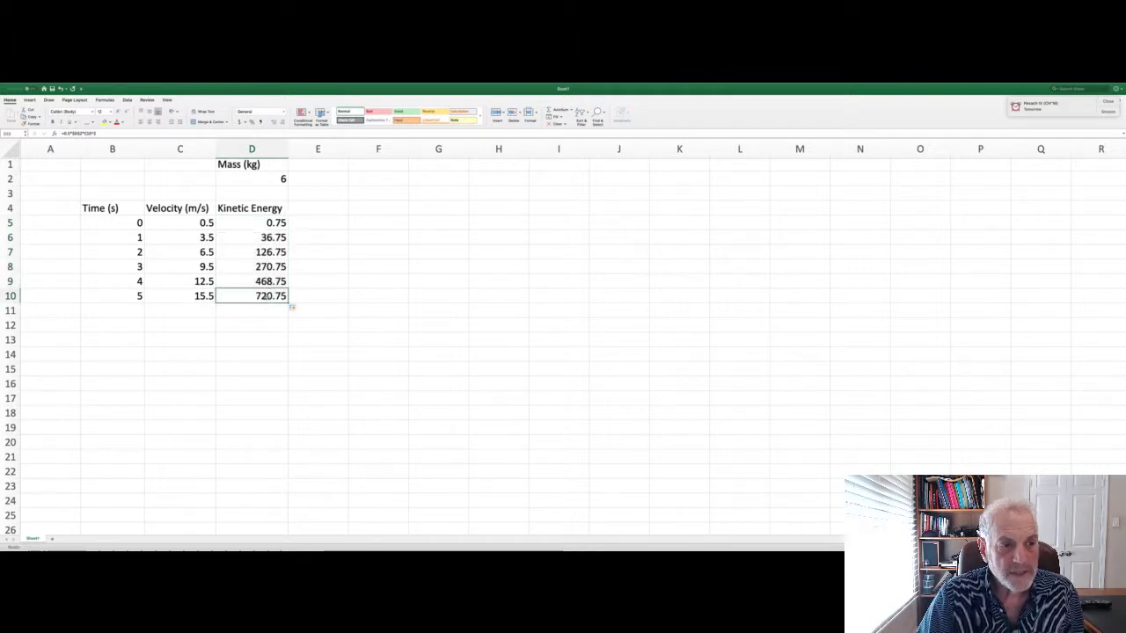
Step: Examine the mass and velocity references in D10's formula, close it, and undo the kinetic energy fill
{"action": "double_click", "coordinate": [266, 297]}
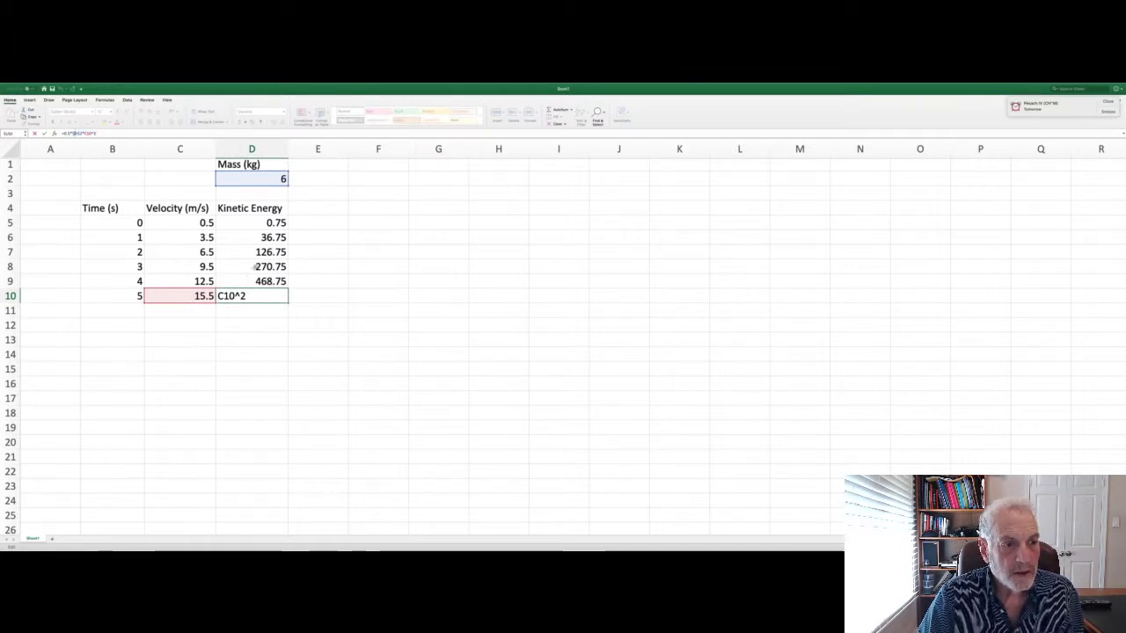
{"action": "key", "text": "Left"}
{"action": "key", "text": "Left"}
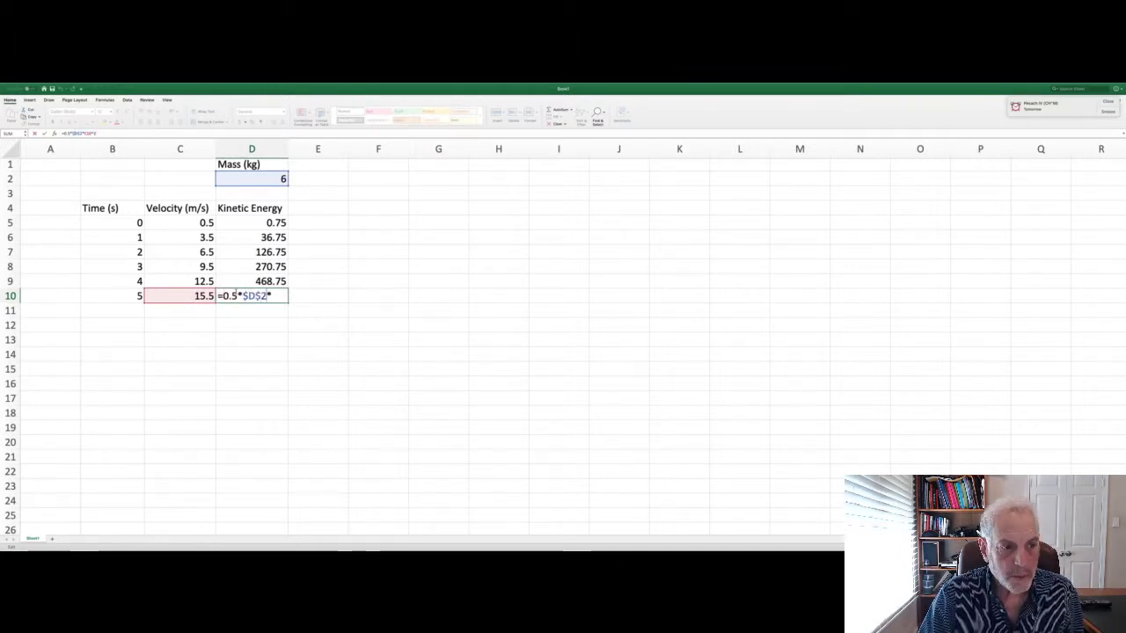
{"action": "key", "text": "Right"}
{"action": "key", "text": "Left"}
{"action": "key", "text": "Left"}
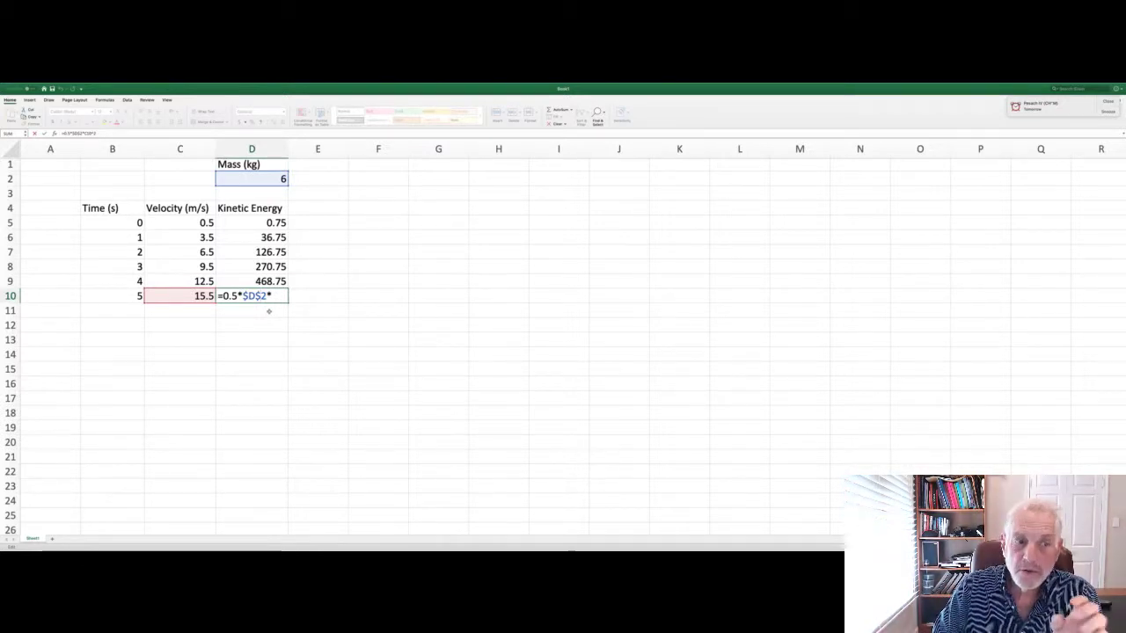
{"action": "key", "text": "Return"}
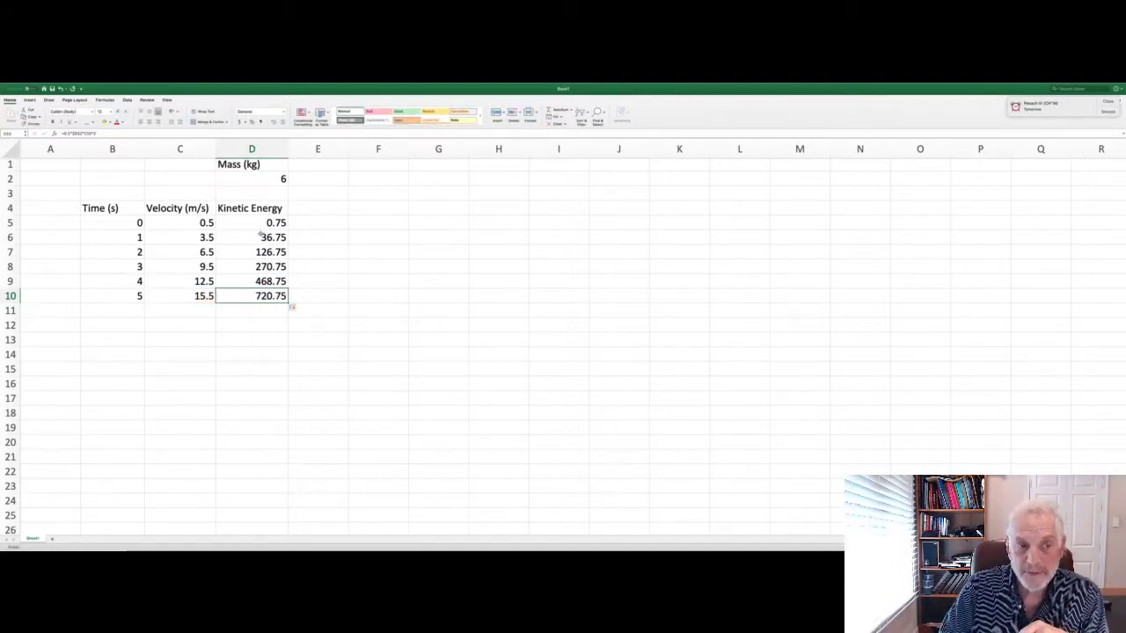
{"action": "key", "text": "super+z"}
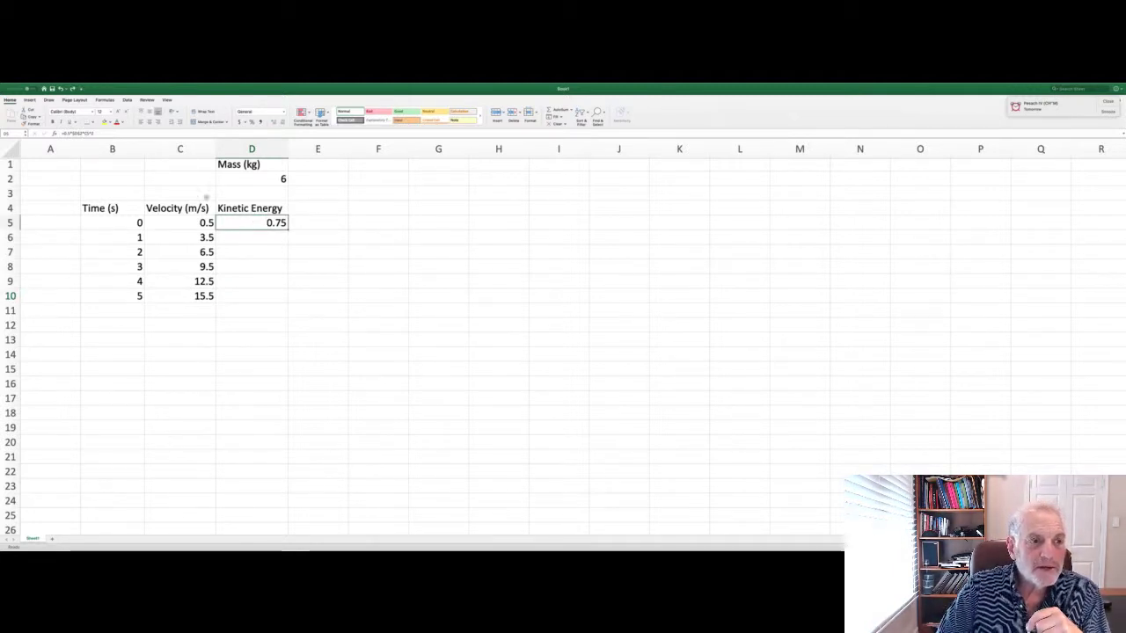
Step: Remove both dollar signs from the mass reference in D5's kinetic energy formula so it reads =0.5*D2*C5^2
{"action": "left_click", "coordinate": [160, 149]}
{"action": "key", "text": "F2"}
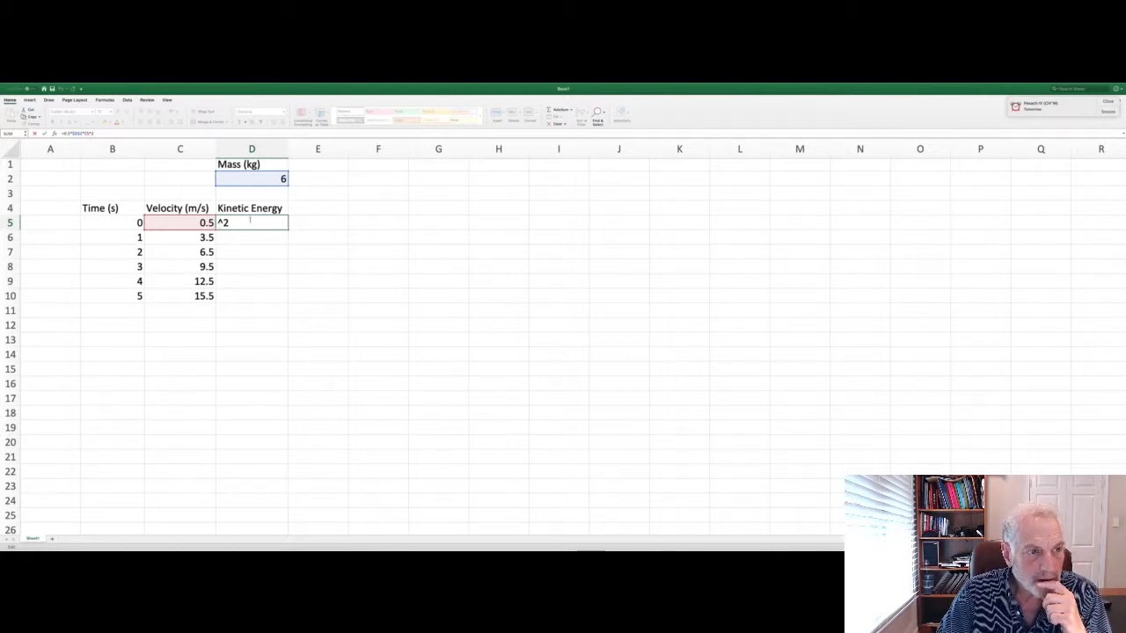
{"action": "key", "text": "Left"}
{"action": "key", "text": "Left"}
{"action": "key", "text": "Left"}
{"action": "key", "text": "Left"}
{"action": "key", "text": "Left"}
{"action": "key", "text": "Left"}
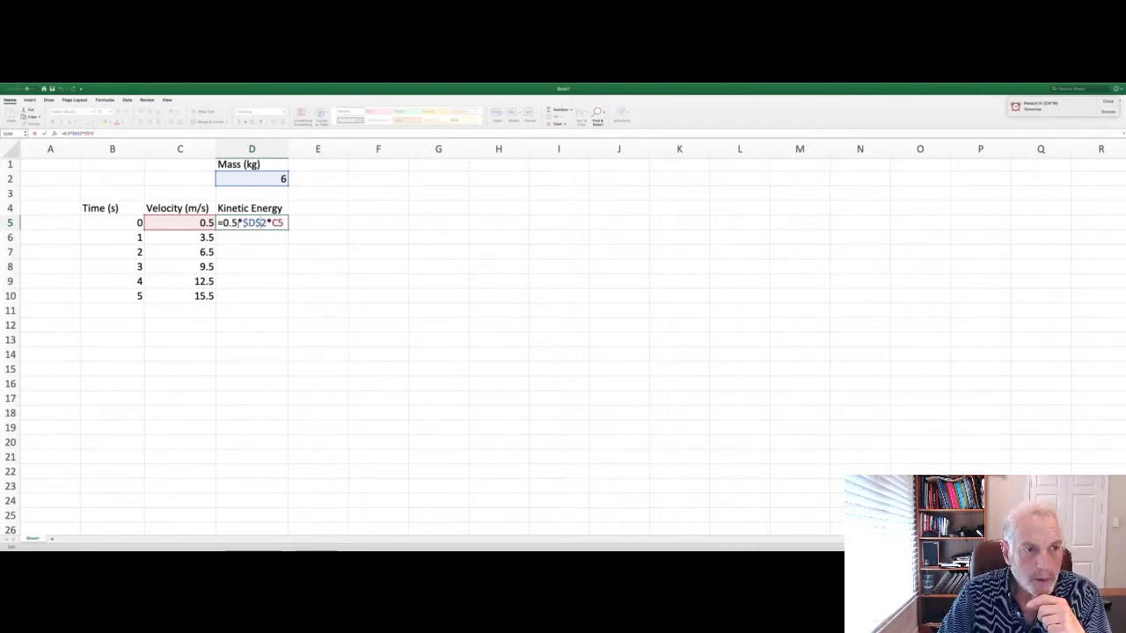
{"action": "key", "text": "BackSpace"}
{"action": "key", "text": "Left"}
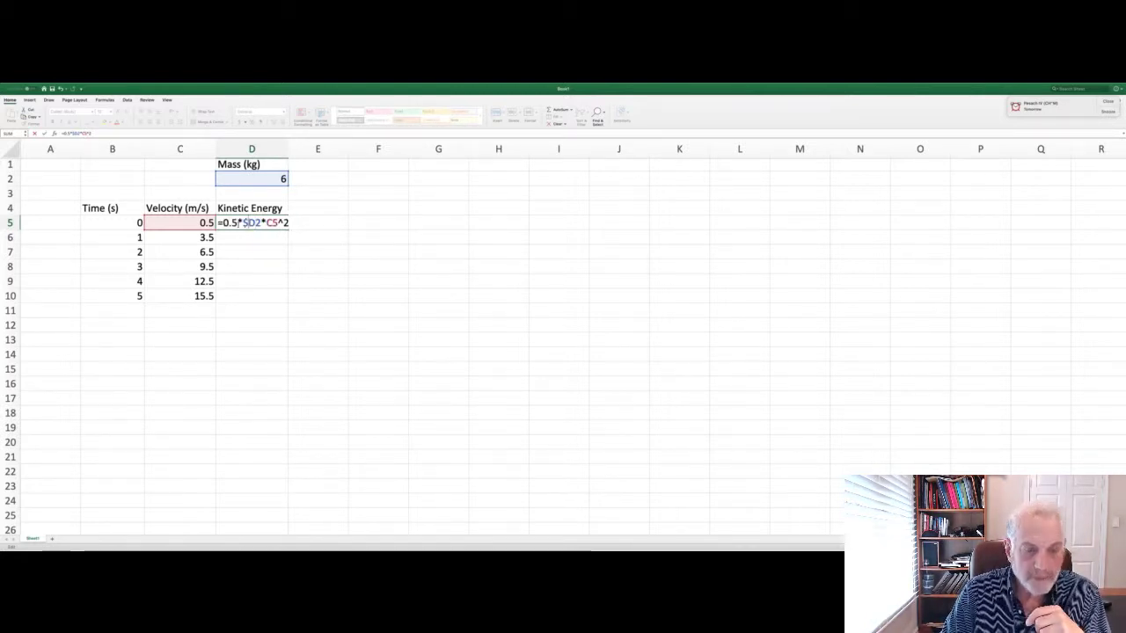
{"action": "key", "text": "BackSpace"}
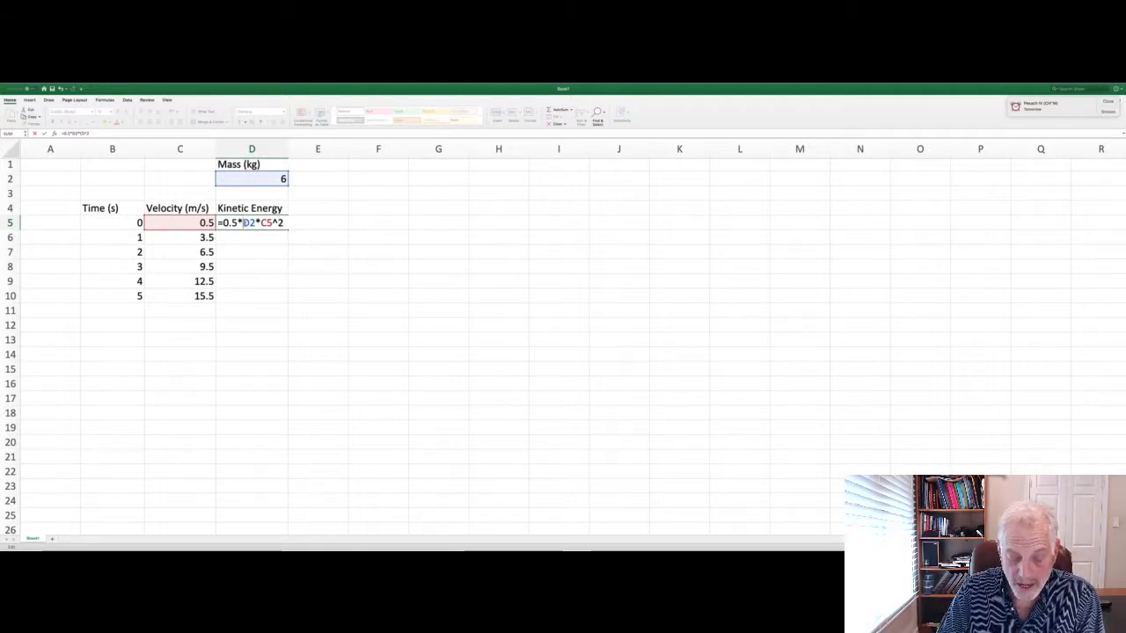
Step: Make the D2 reference in D5's formula absolute as $D$2 and fill the formula down through D10
{"action": "key", "text": "F4"}
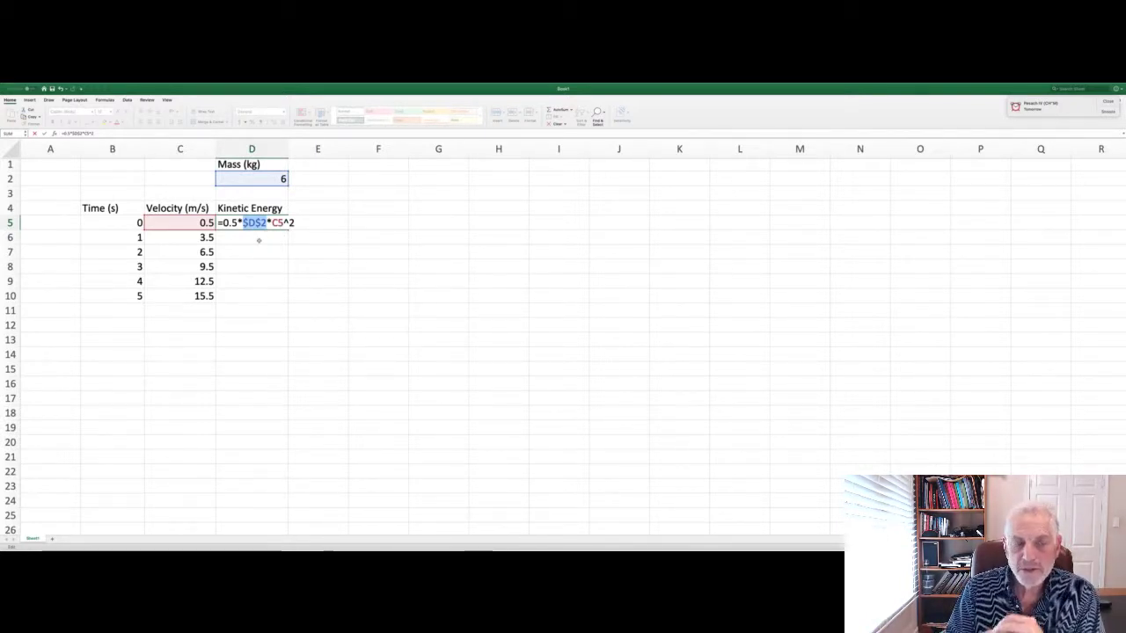
{"action": "key", "text": "Return"}
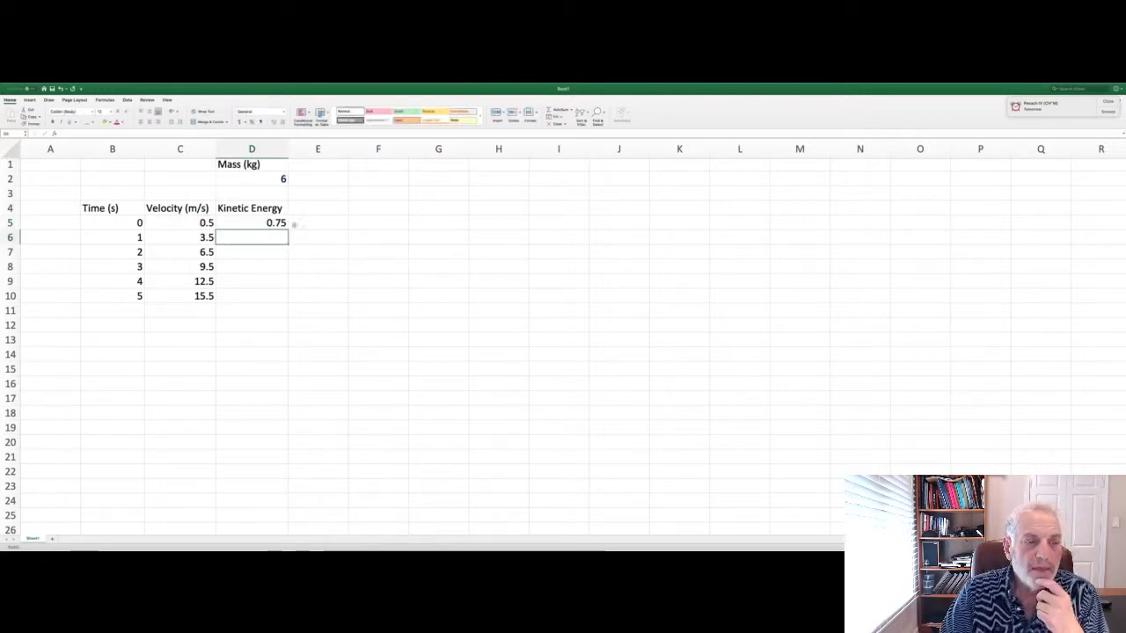
{"action": "left_click", "coordinate": [283, 225]}
{"action": "left_click_drag", "start_coordinate": [288, 228], "coordinate": [288, 299]}
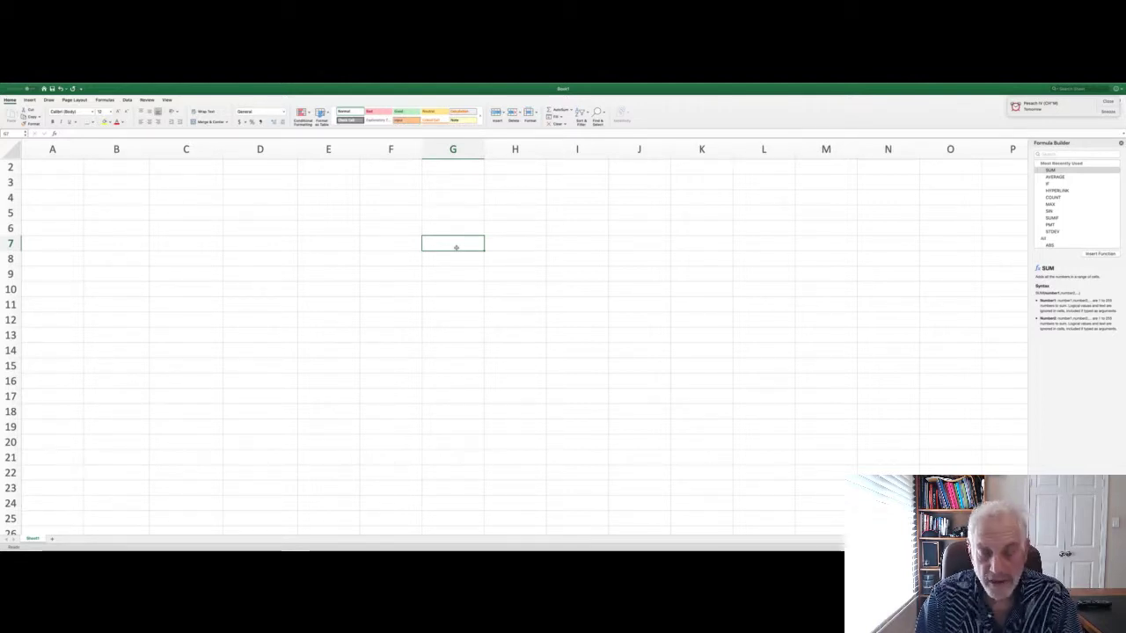
Step: Enter the heading Theta(rad) in G7 with a starting value of 0 in G8
{"action": "type", "text": "The"}
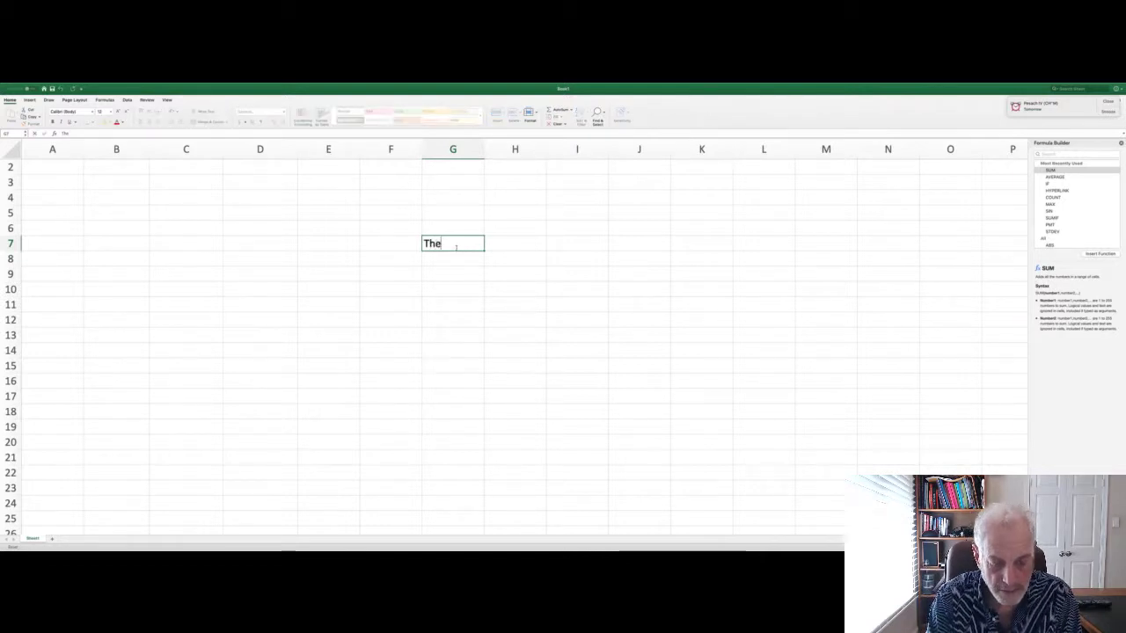
{"action": "type", "text": "ta"}
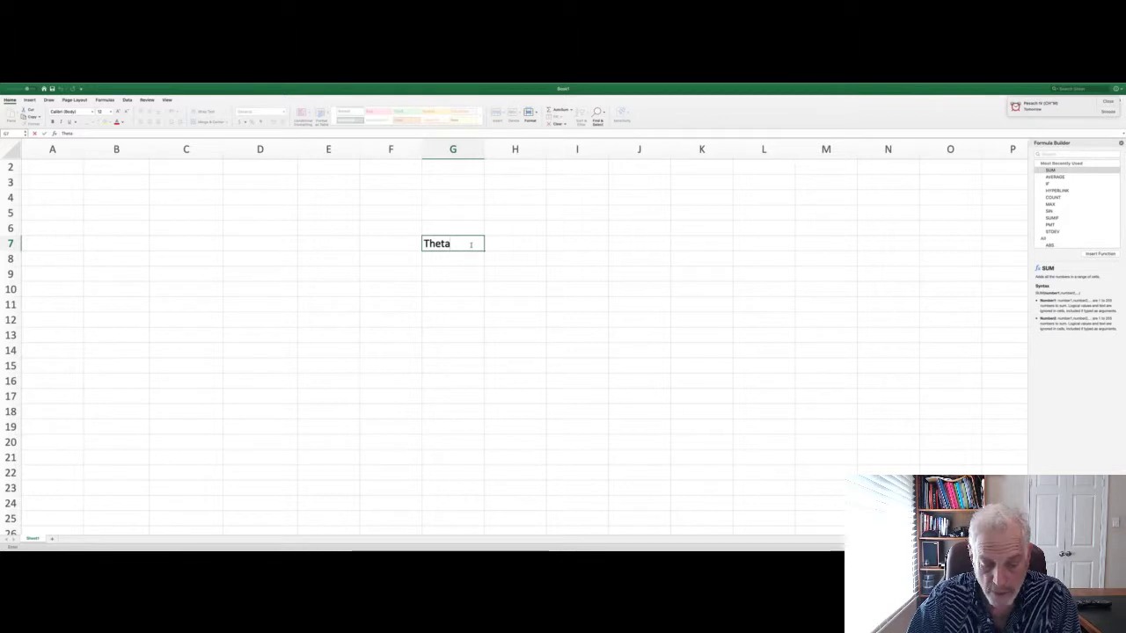
{"action": "type", "text": "("}
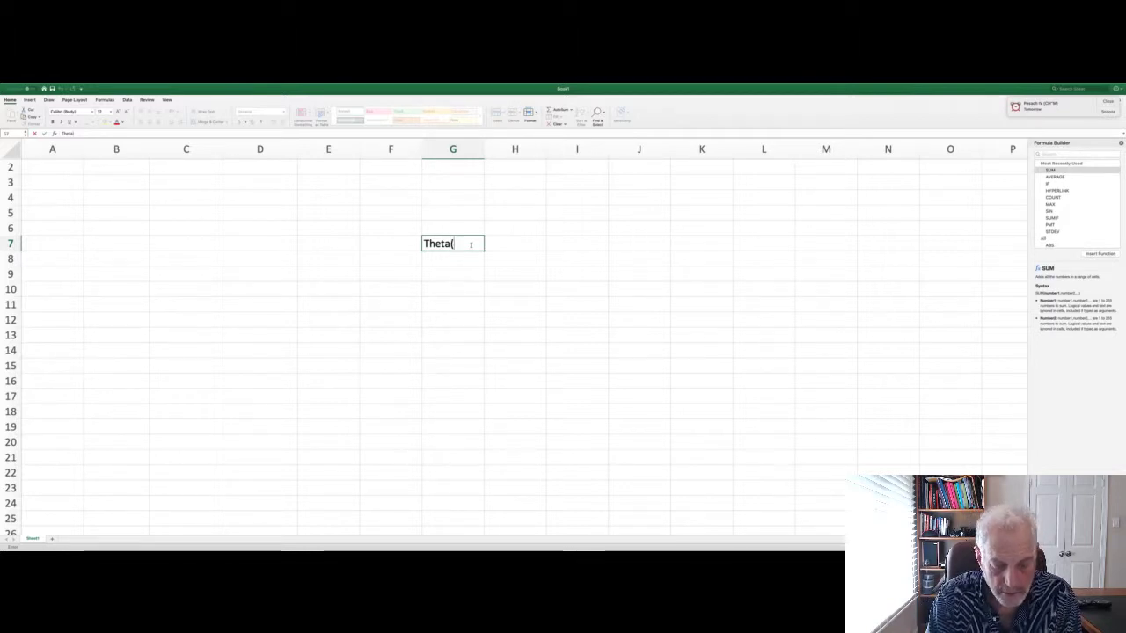
{"action": "type", "text": "rad)"}
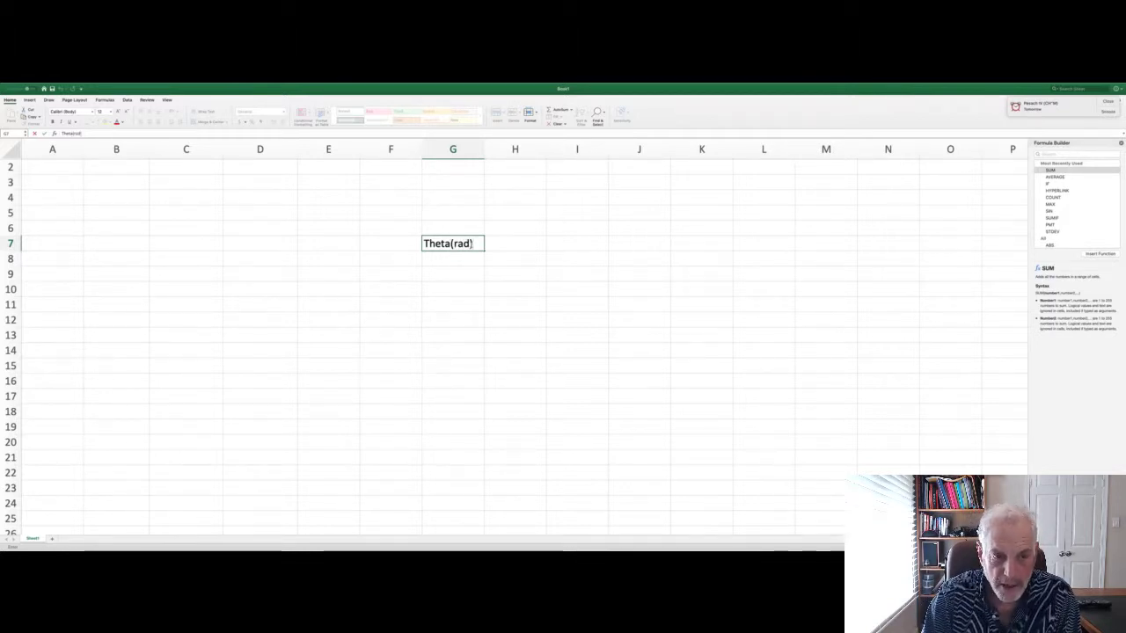
{"action": "key", "text": "Return"}
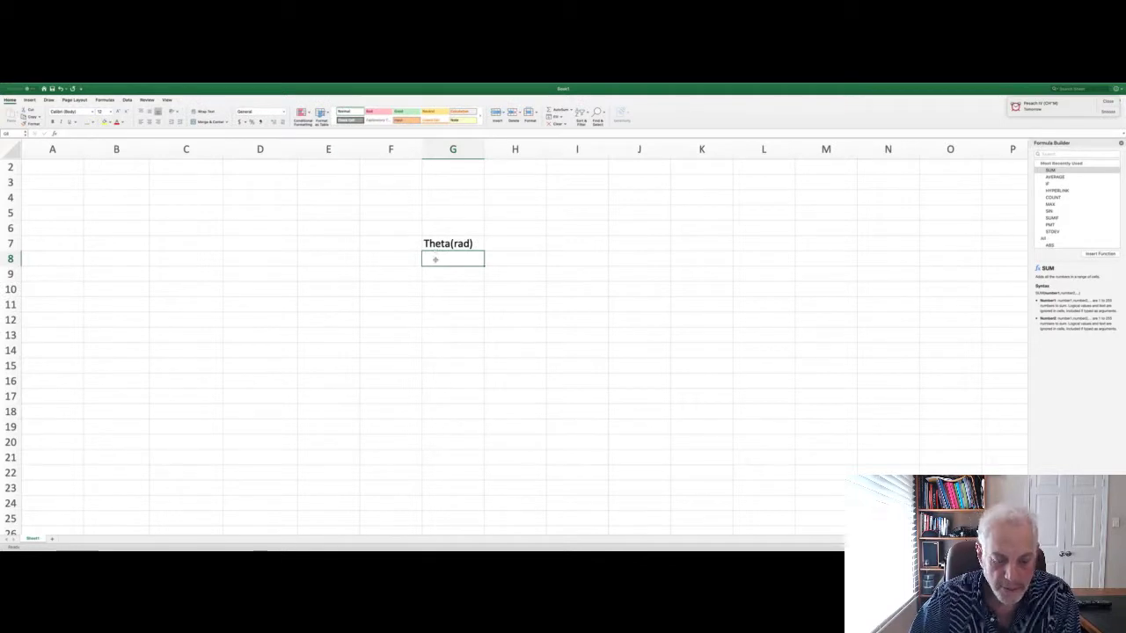
{"action": "type", "text": "0"}
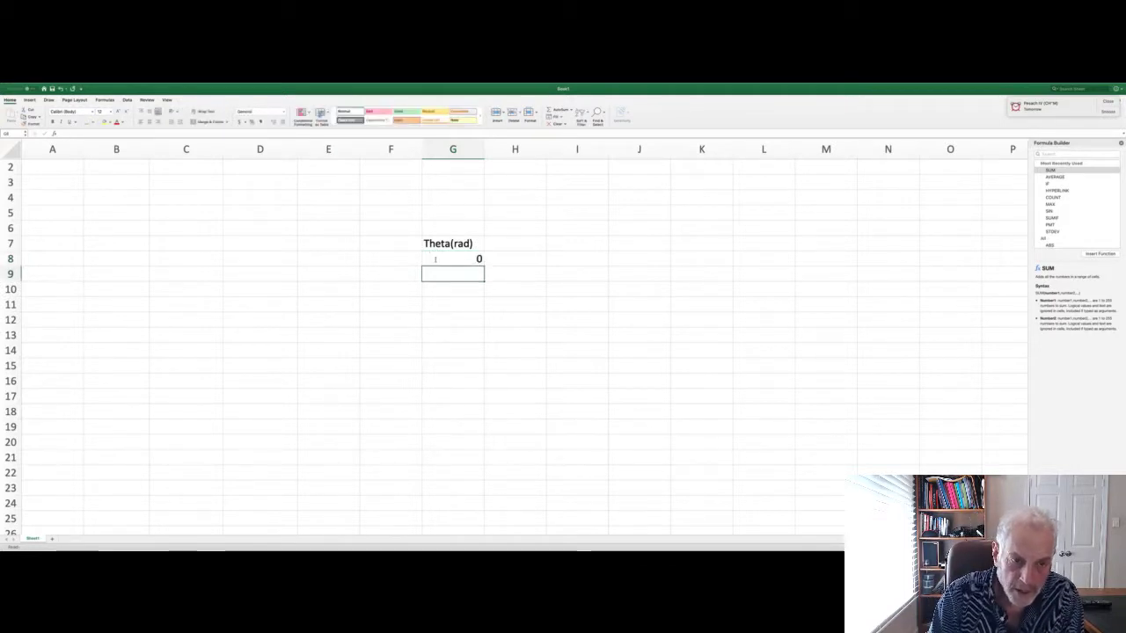
Step: Enter the formula =G8+0.3 in G9 and fill it down through G19
{"action": "type", "text": "="}
{"action": "left_click", "coordinate": [438, 260]}
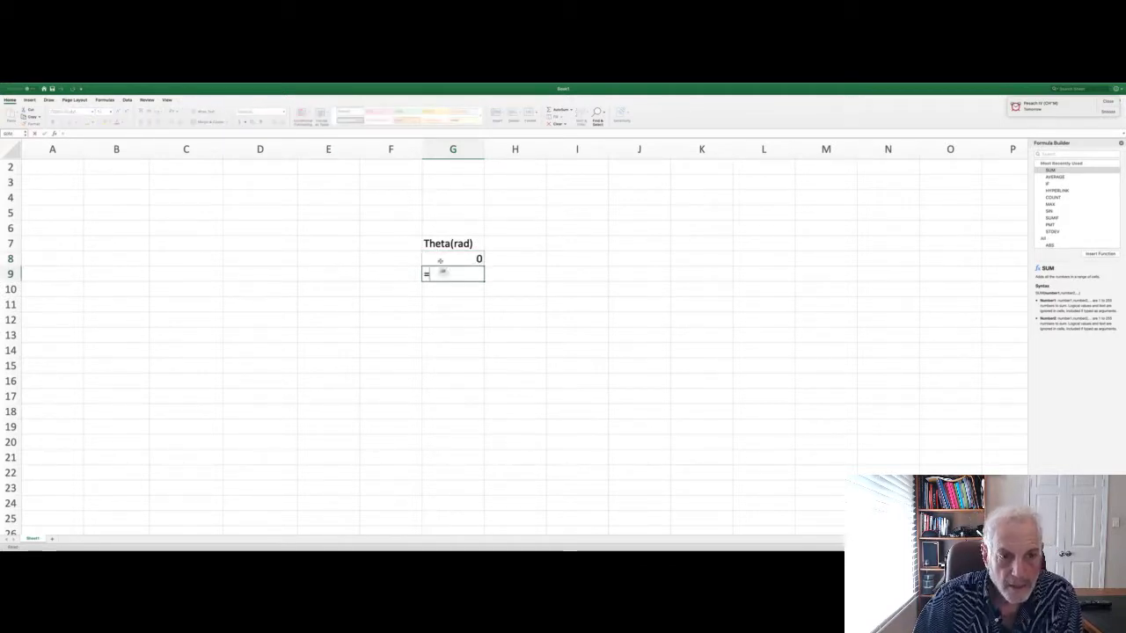
{"action": "type", "text": "+0.3"}
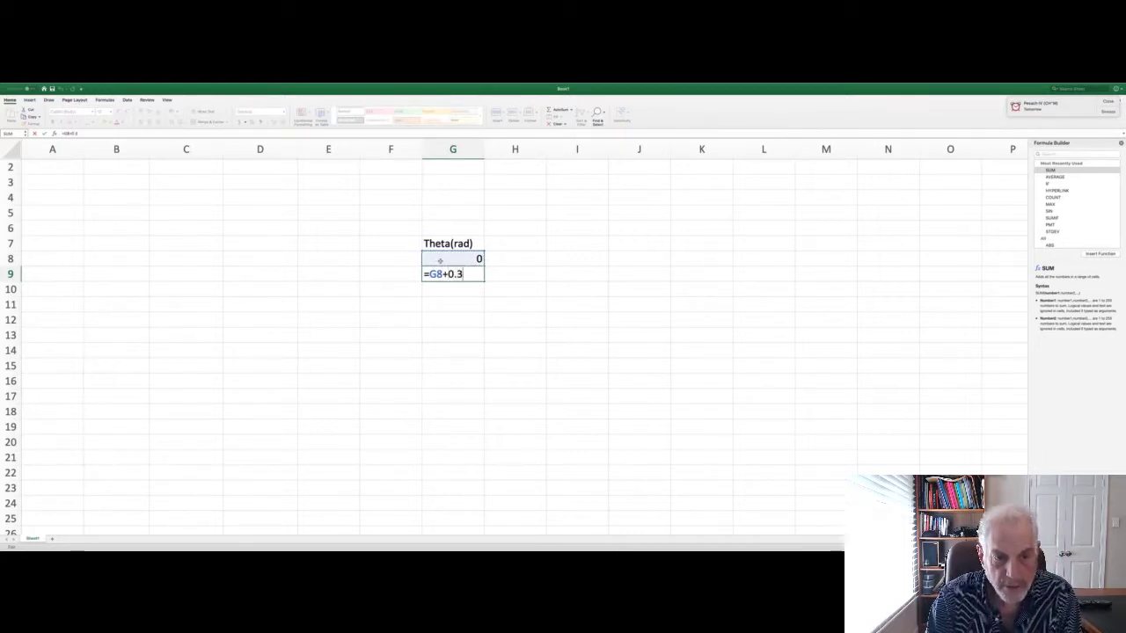
{"action": "key", "text": "Return"}
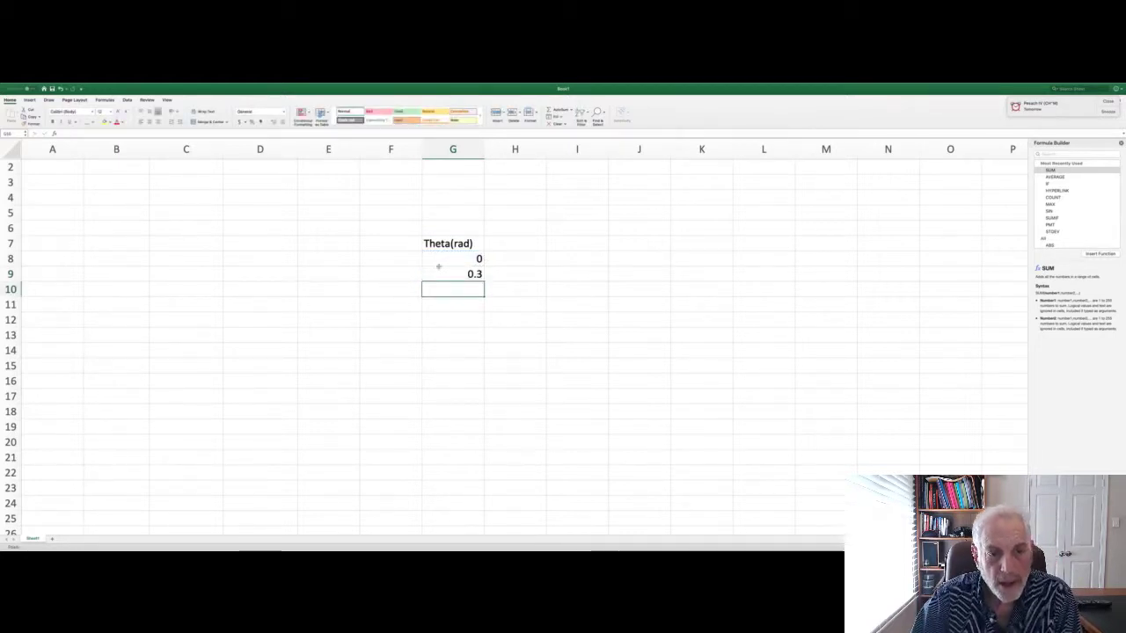
{"action": "left_click", "coordinate": [440, 272]}
{"action": "left_click_drag", "start_coordinate": [481, 279], "coordinate": [484, 433]}
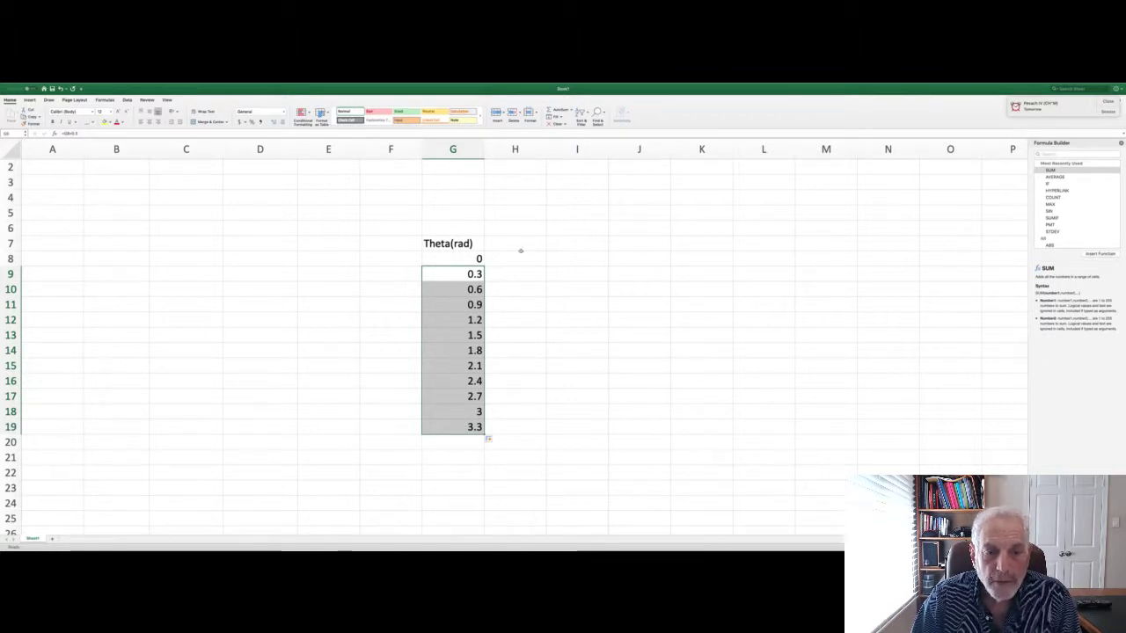
Step: Enter the heading sin(theta) in H7 beside the Theta(rad) heading
{"action": "left_click", "coordinate": [513, 242]}
{"action": "type", "text": "sin"}
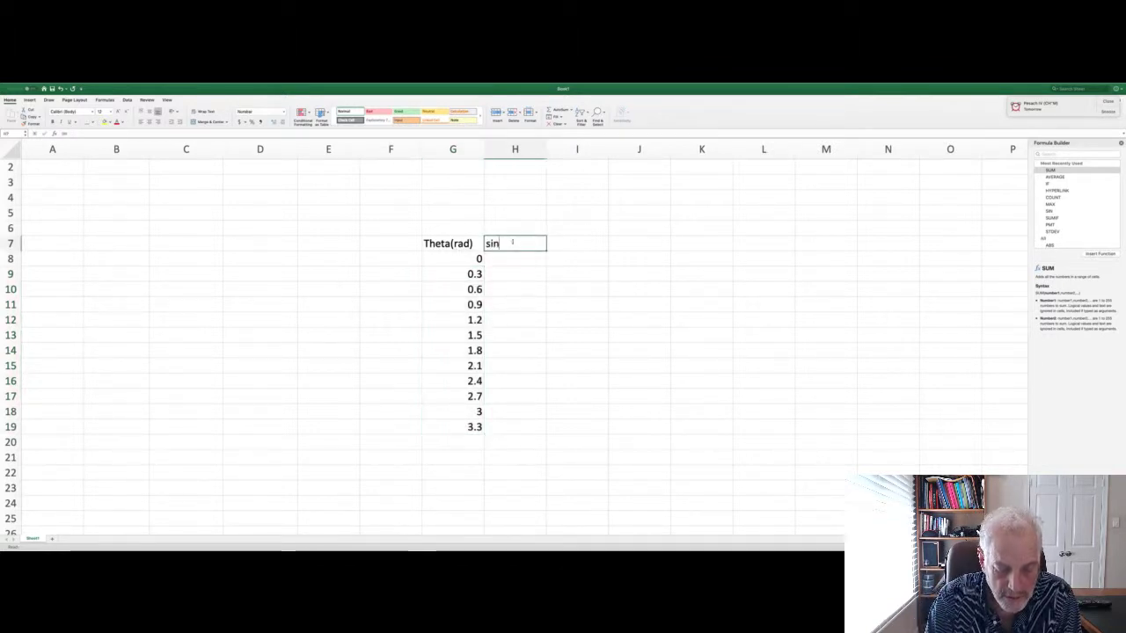
{"action": "type", "text": "(theta)"}
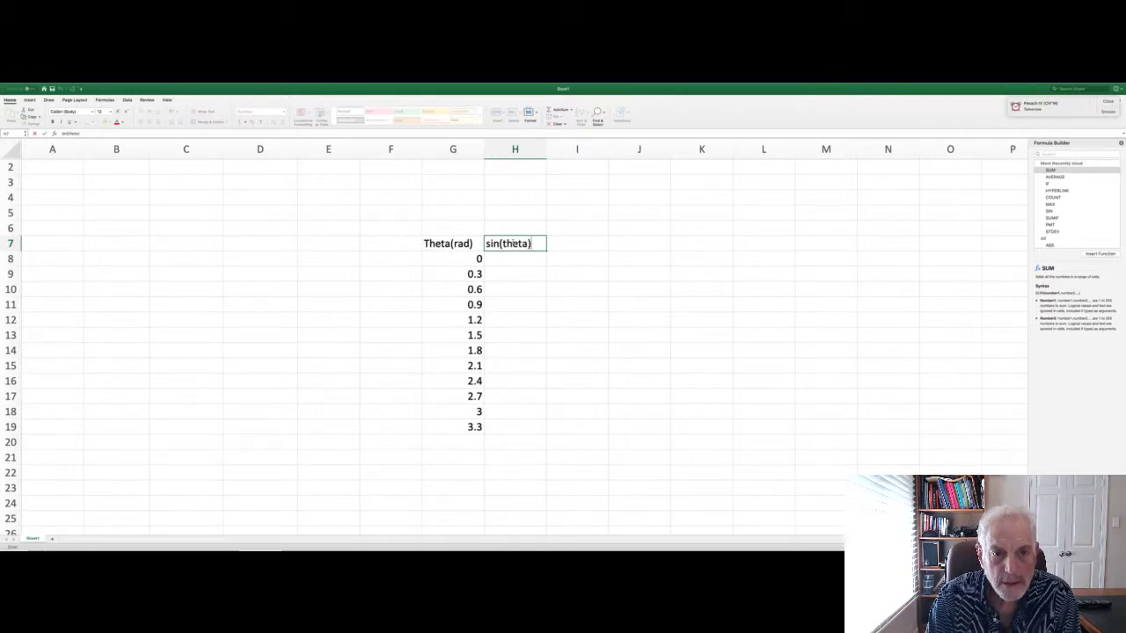
{"action": "key", "text": "Return"}
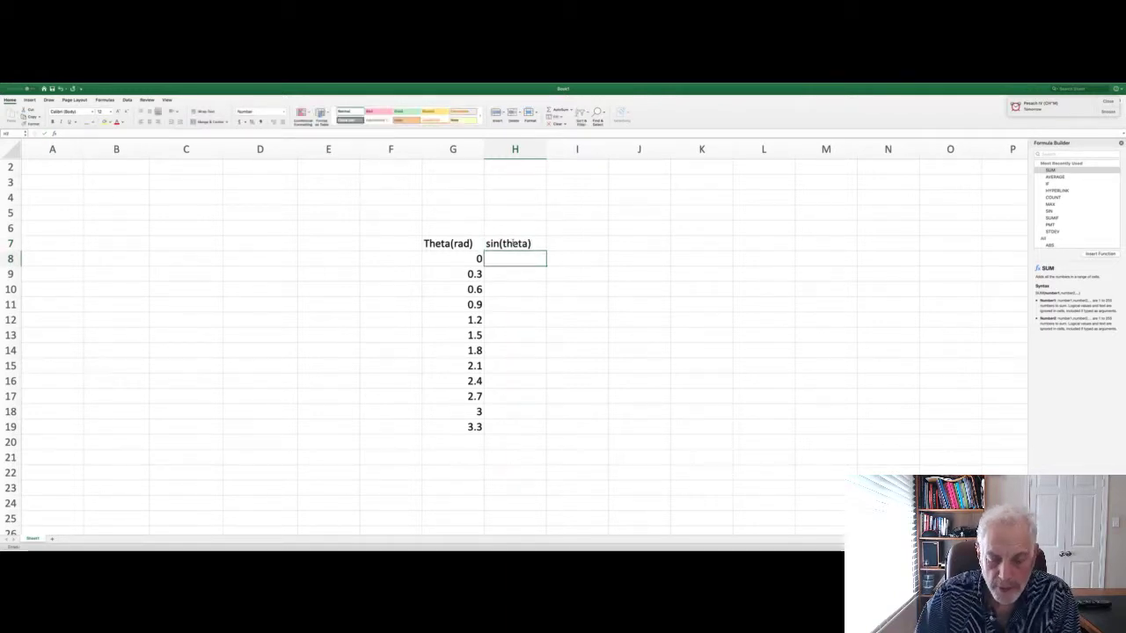
Step: Enter the formula =SIN(G8) in H8, choosing the SIN function from the suggestions
{"action": "type", "text": "="}
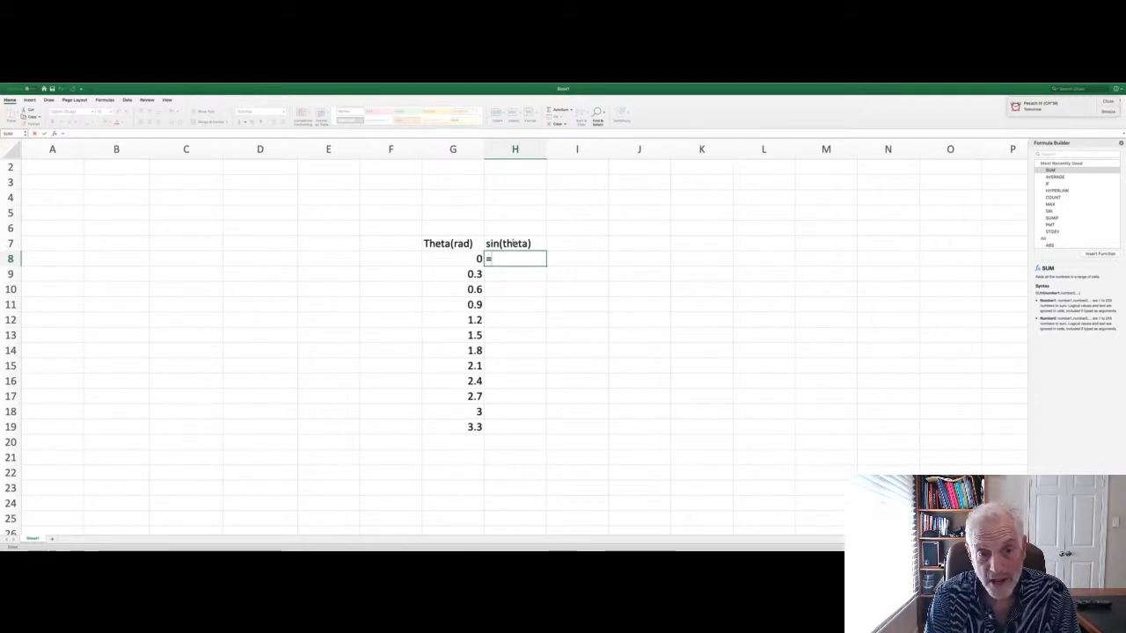
{"action": "type", "text": "si"}
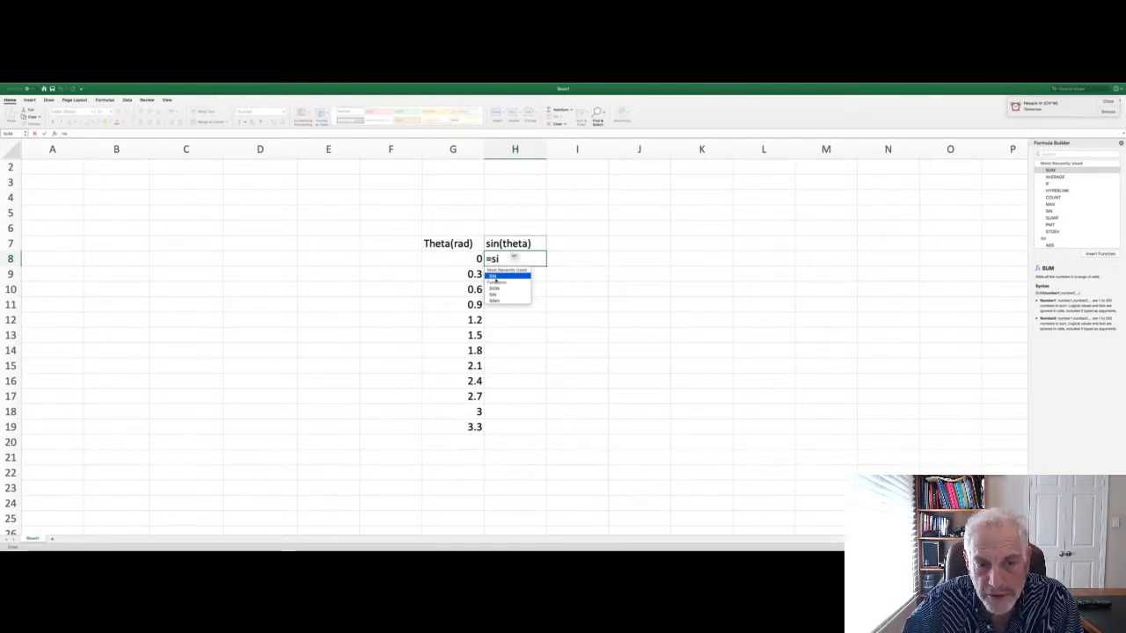
{"action": "double_click", "coordinate": [495, 277]}
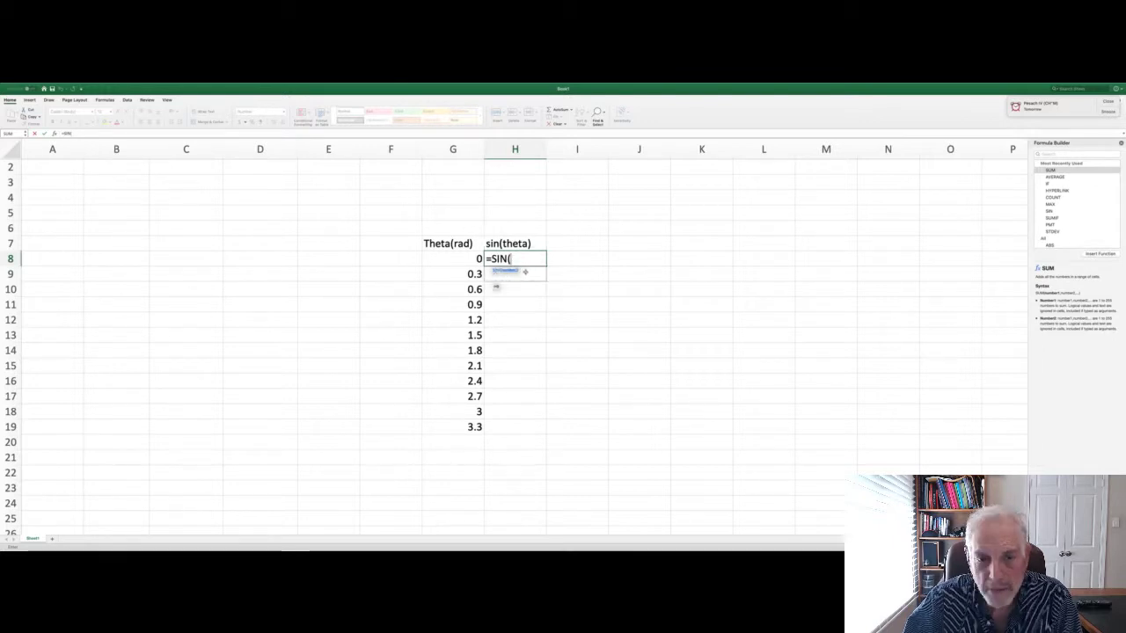
{"action": "left_click", "coordinate": [479, 258]}
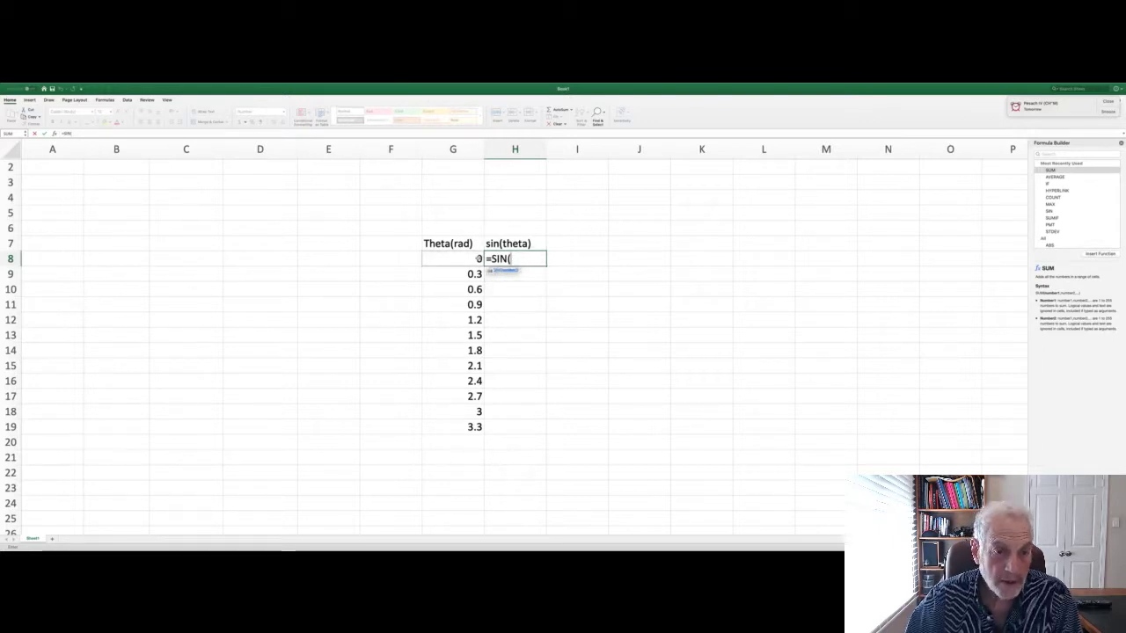
{"action": "left_click", "coordinate": [480, 259]}
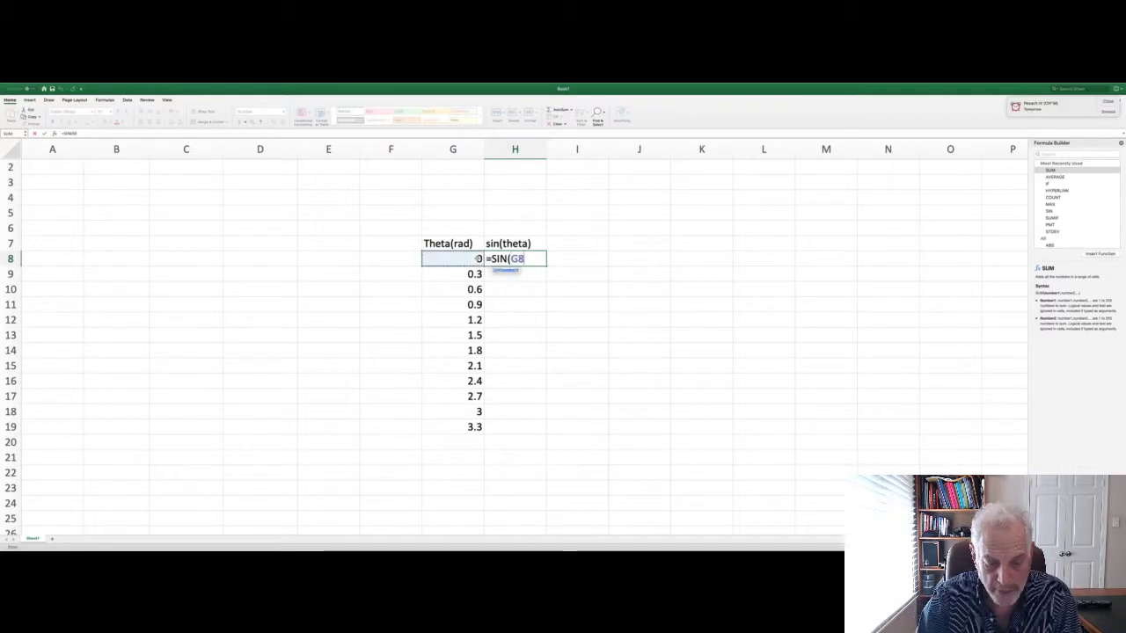
{"action": "type", "text": ")"}
{"action": "key", "text": "Return"}
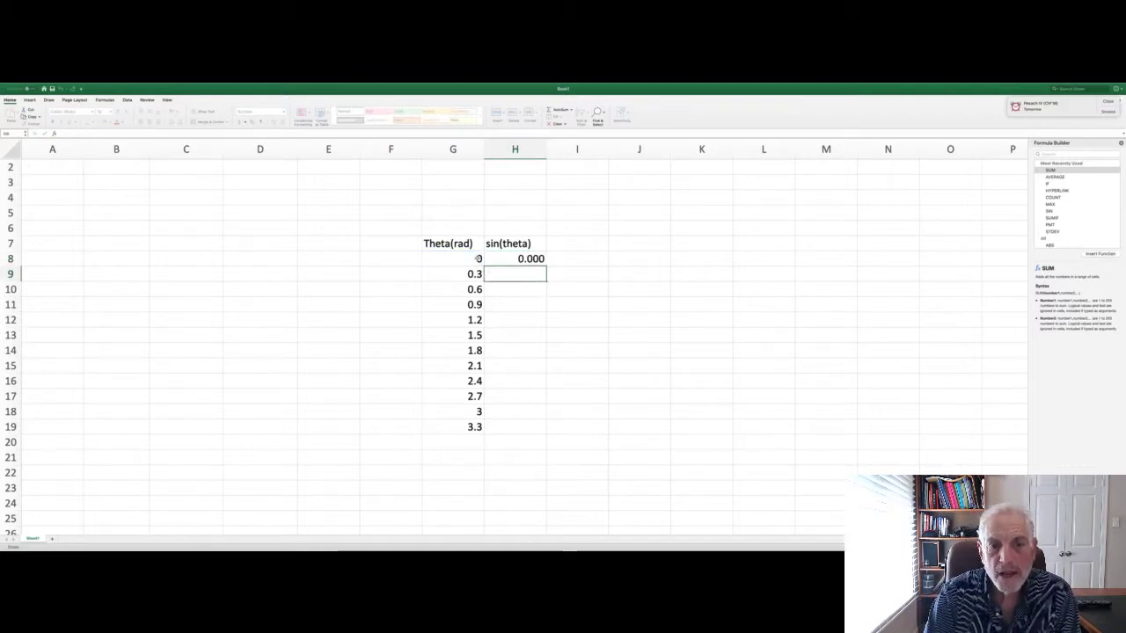
Step: Fill the sine formula from H8 down through H19
{"action": "left_click", "coordinate": [503, 259]}
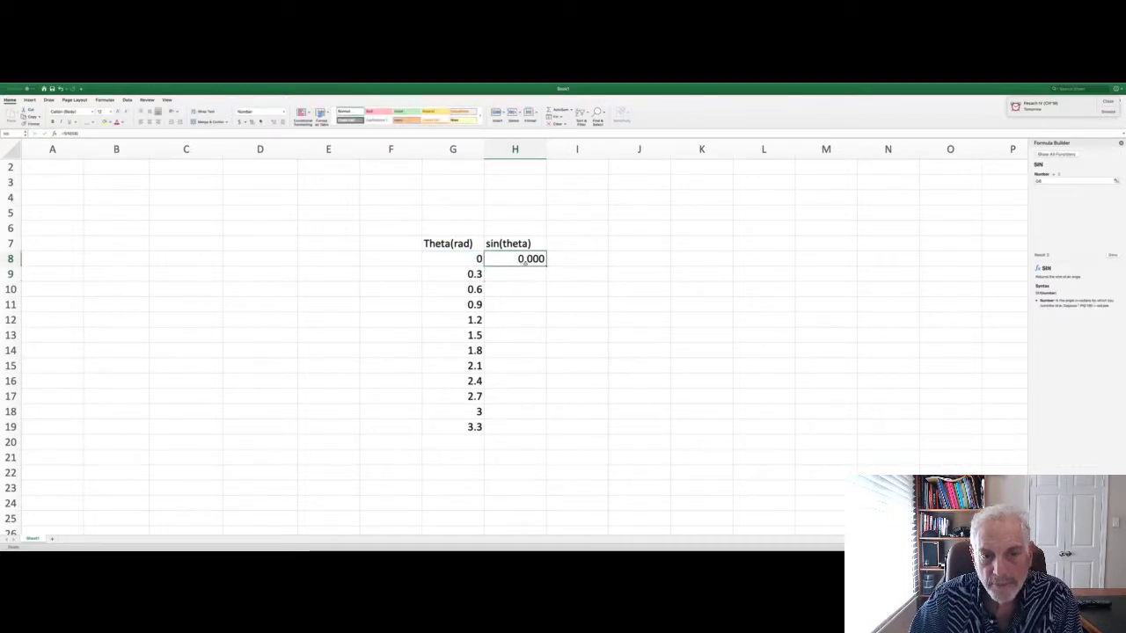
{"action": "left_click_drag", "start_coordinate": [545, 266], "coordinate": [544, 431]}
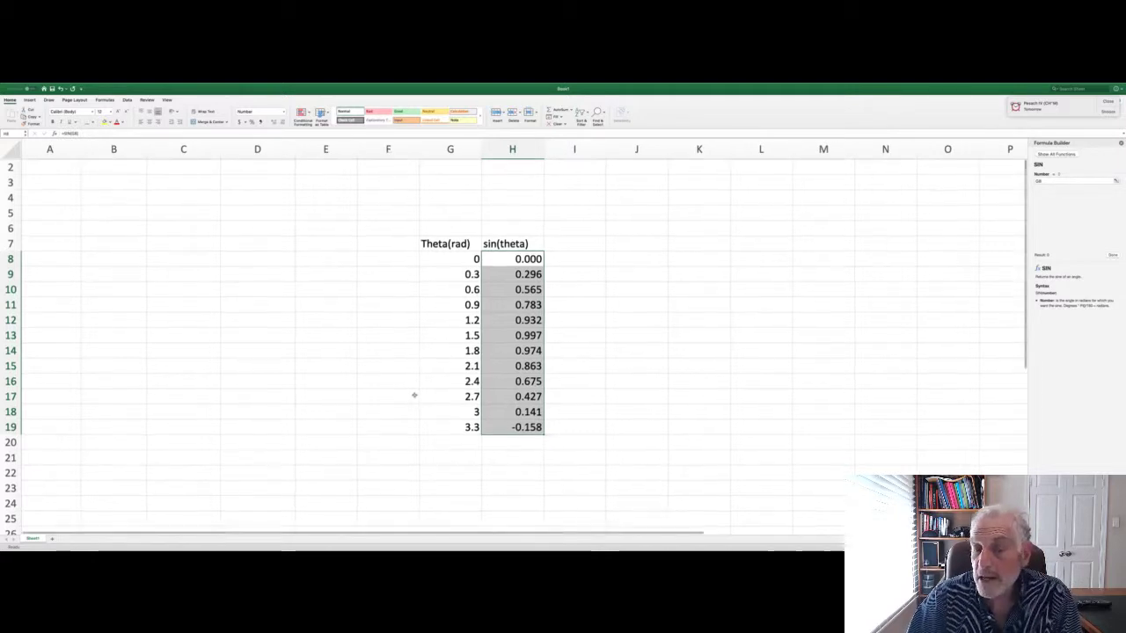
{"action": "scroll", "coordinate": [419, 396], "scroll_direction": "right", "scroll_amount": 1}
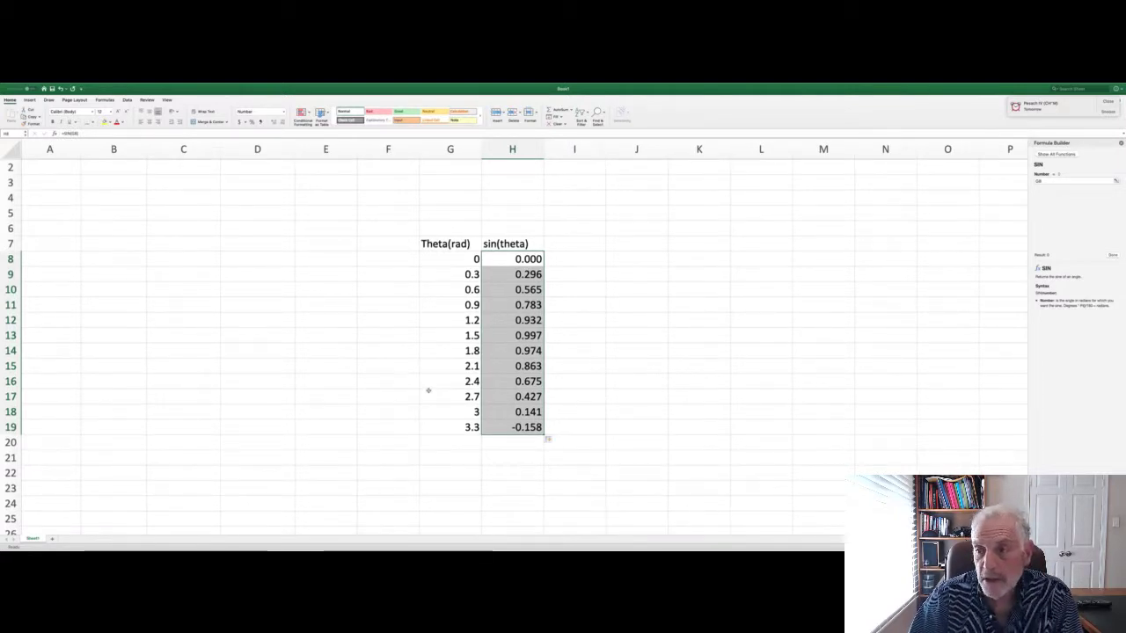
Step: Browse the Formula Builder's list of available functions and return to its start
{"action": "left_click", "coordinate": [506, 449]}
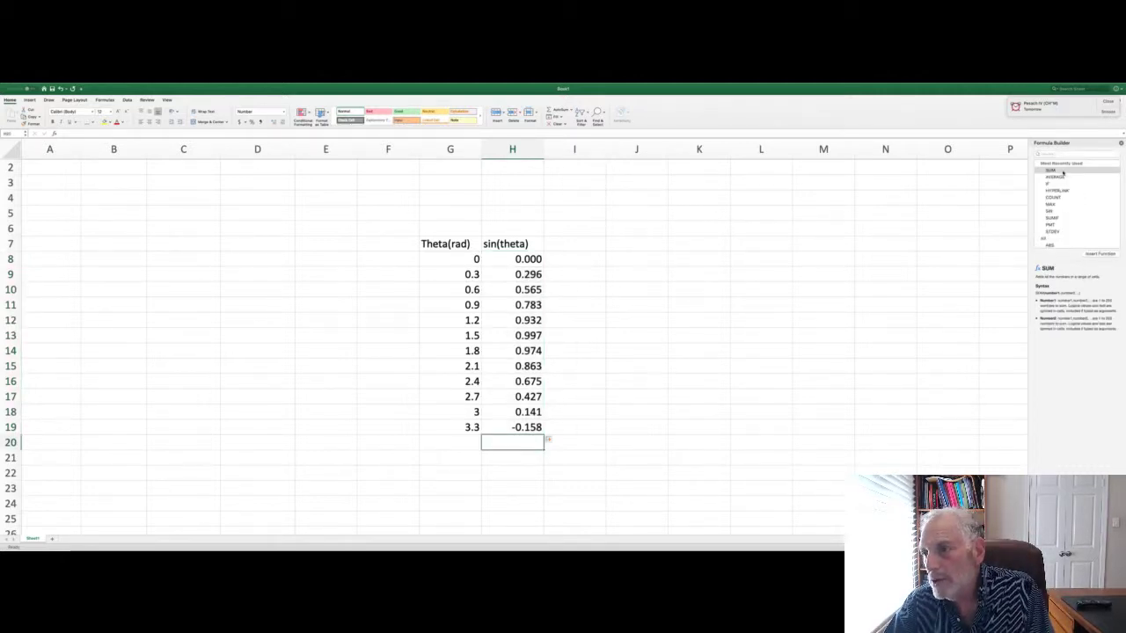
{"action": "scroll", "coordinate": [1069, 182], "scroll_direction": "down", "scroll_amount": 1}
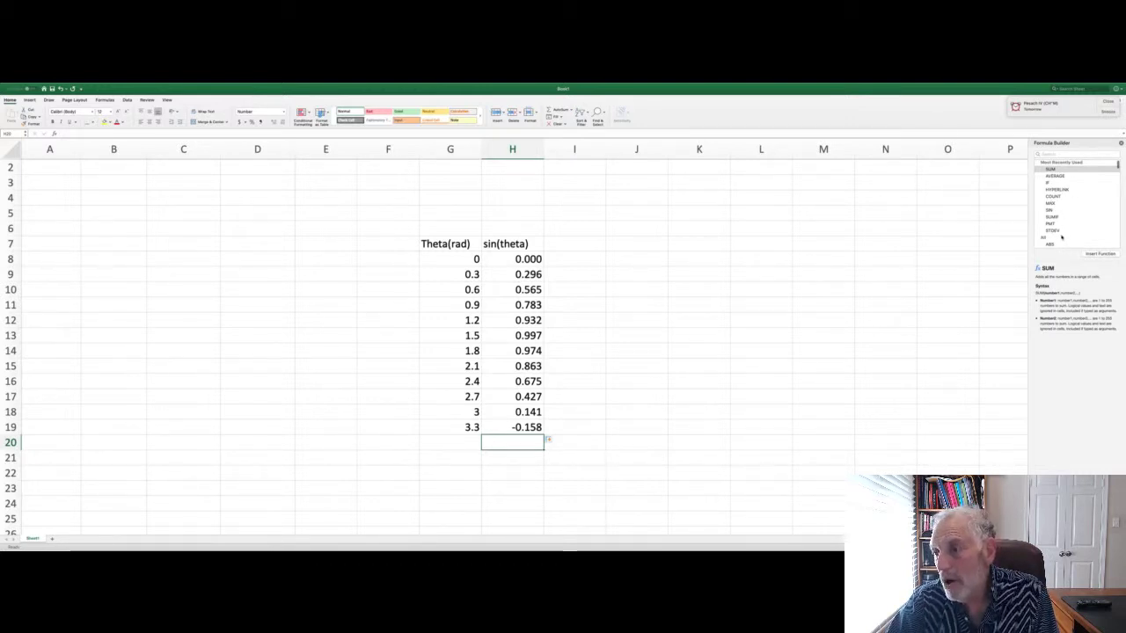
{"action": "scroll", "coordinate": [1075, 234], "scroll_direction": "down", "scroll_amount": 5}
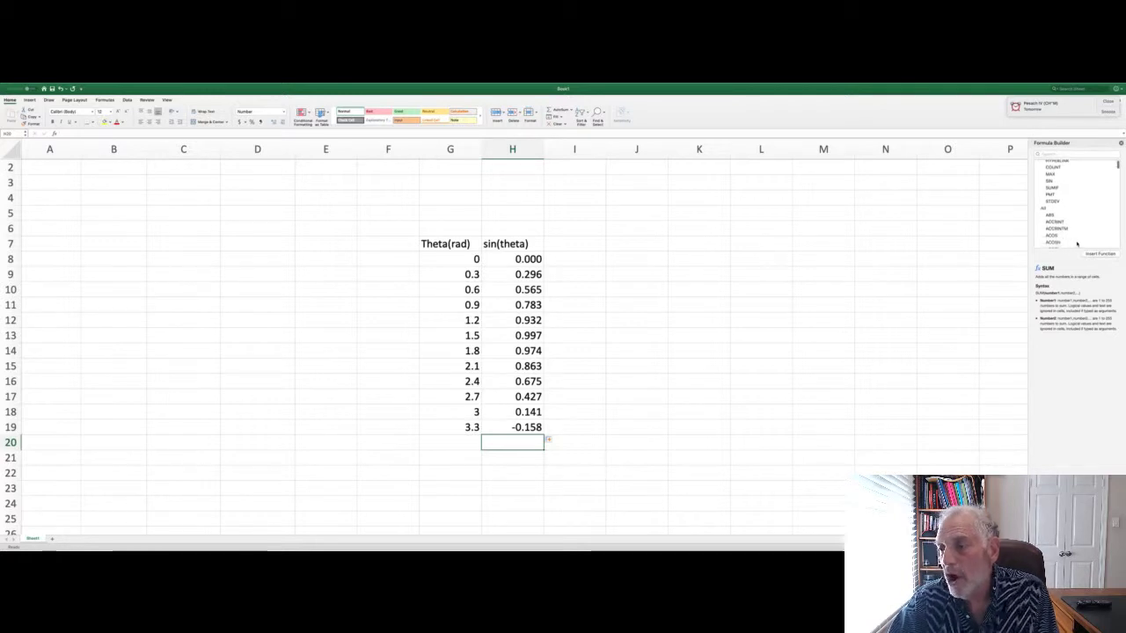
{"action": "scroll", "coordinate": [1077, 243], "scroll_direction": "down", "scroll_amount": 10}
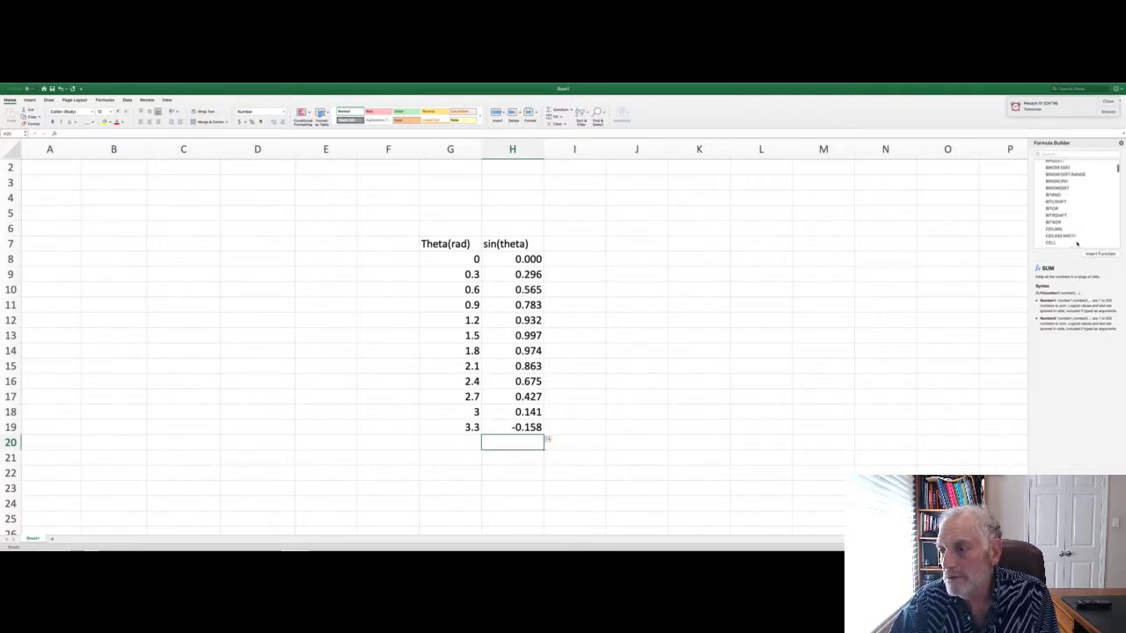
{"action": "scroll", "coordinate": [1077, 244], "scroll_direction": "down", "scroll_amount": 5}
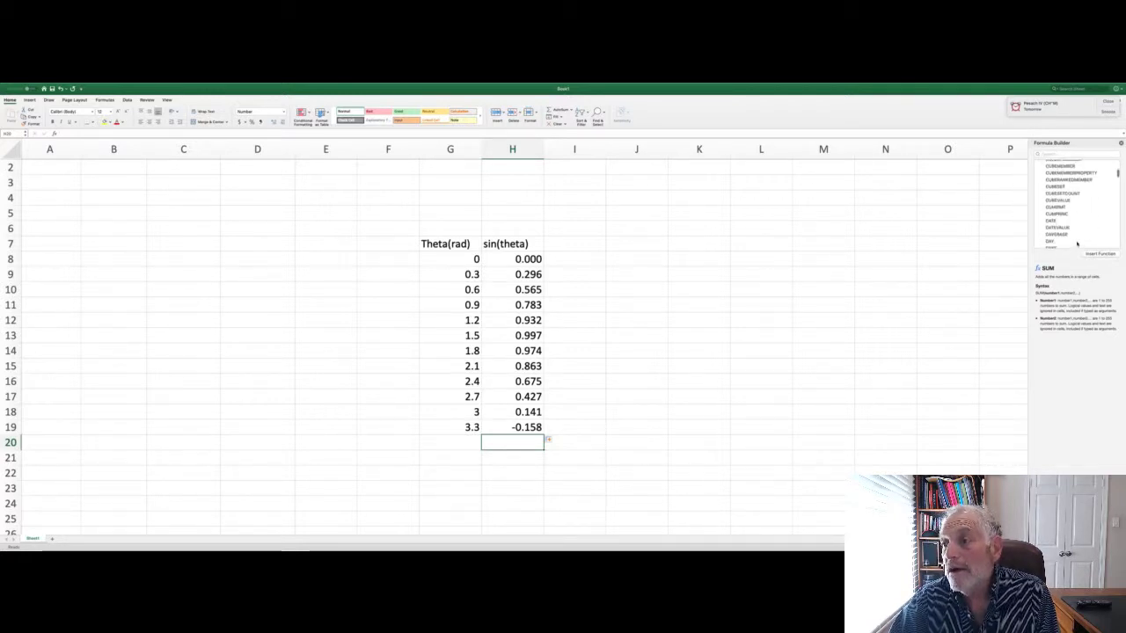
{"action": "scroll", "coordinate": [1077, 243], "scroll_direction": "up", "scroll_amount": 20}
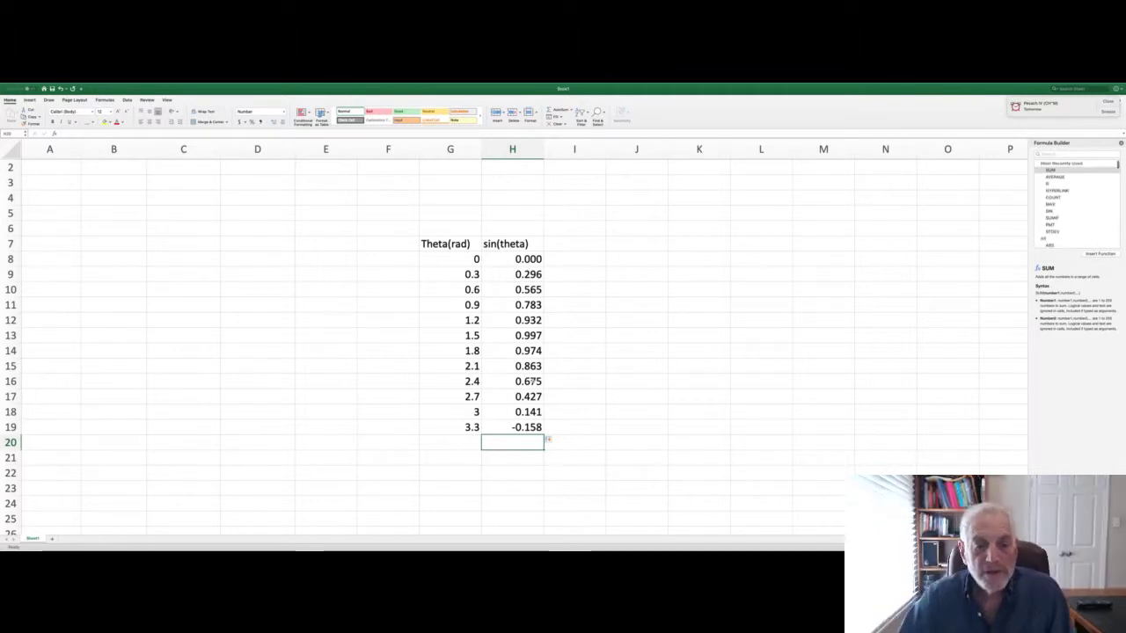
Step: Enter the formula =AVERAGE(H8:H19) in H20, choosing the AVERAGE function from the suggestions
{"action": "scroll", "coordinate": [492, 443], "scroll_direction": "down", "scroll_amount": 1}
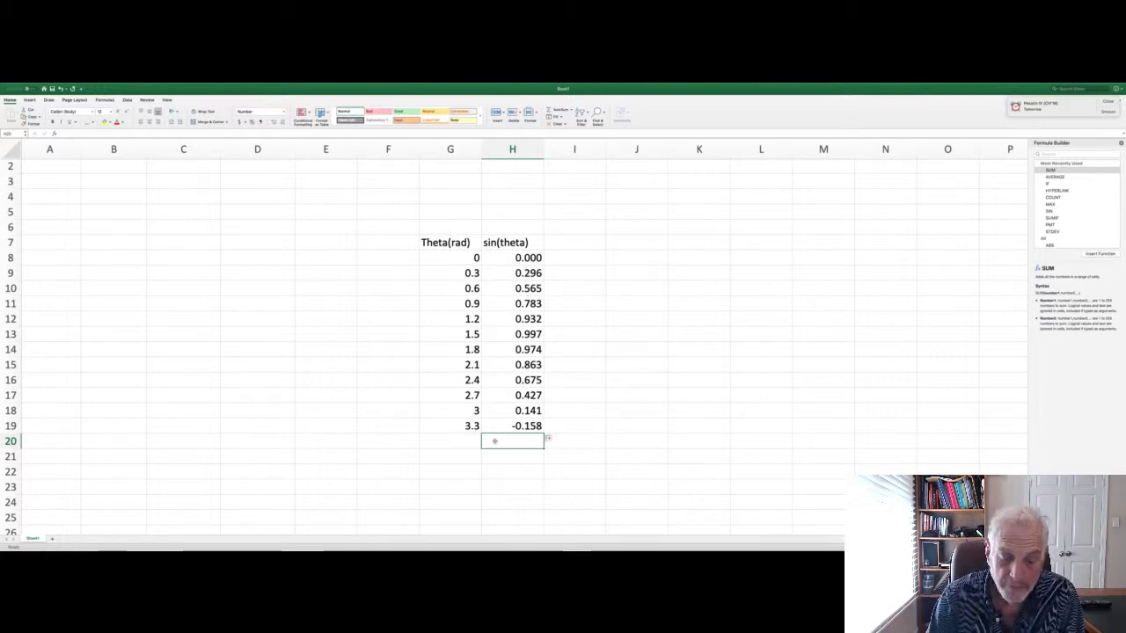
{"action": "type", "text": "=aver"}
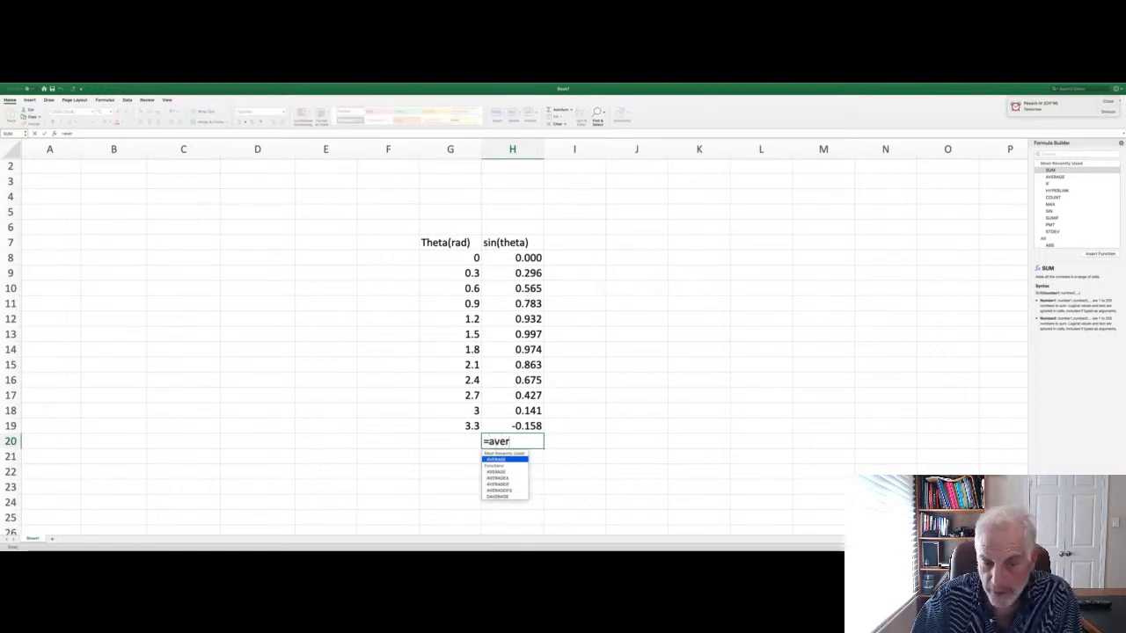
{"action": "double_click", "coordinate": [493, 459]}
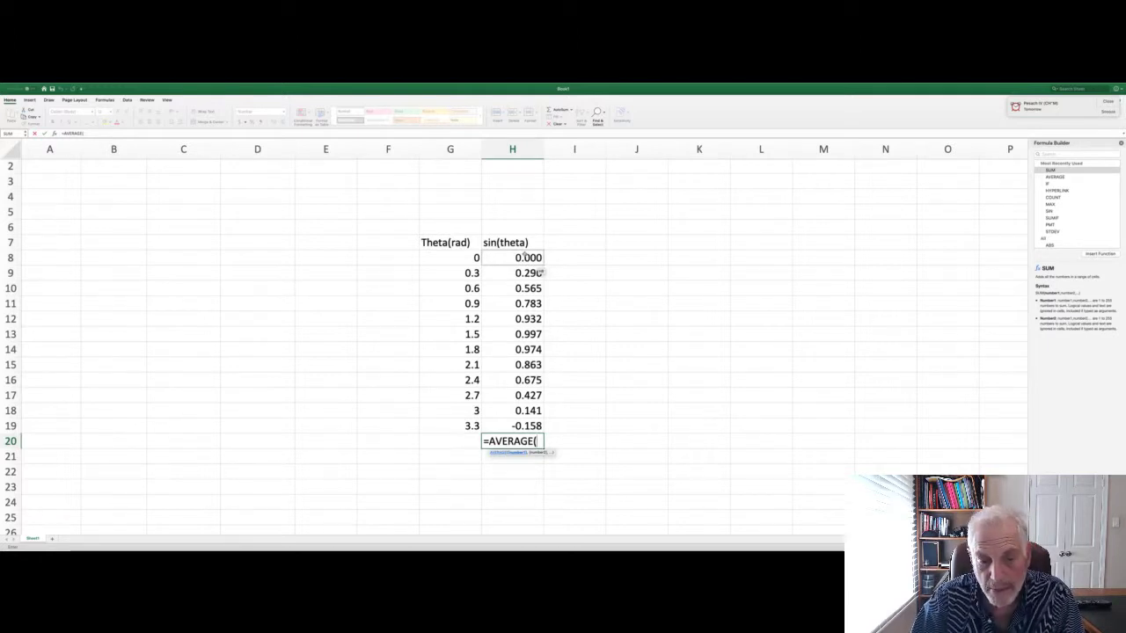
{"action": "left_click_drag", "start_coordinate": [522, 256], "coordinate": [510, 428]}
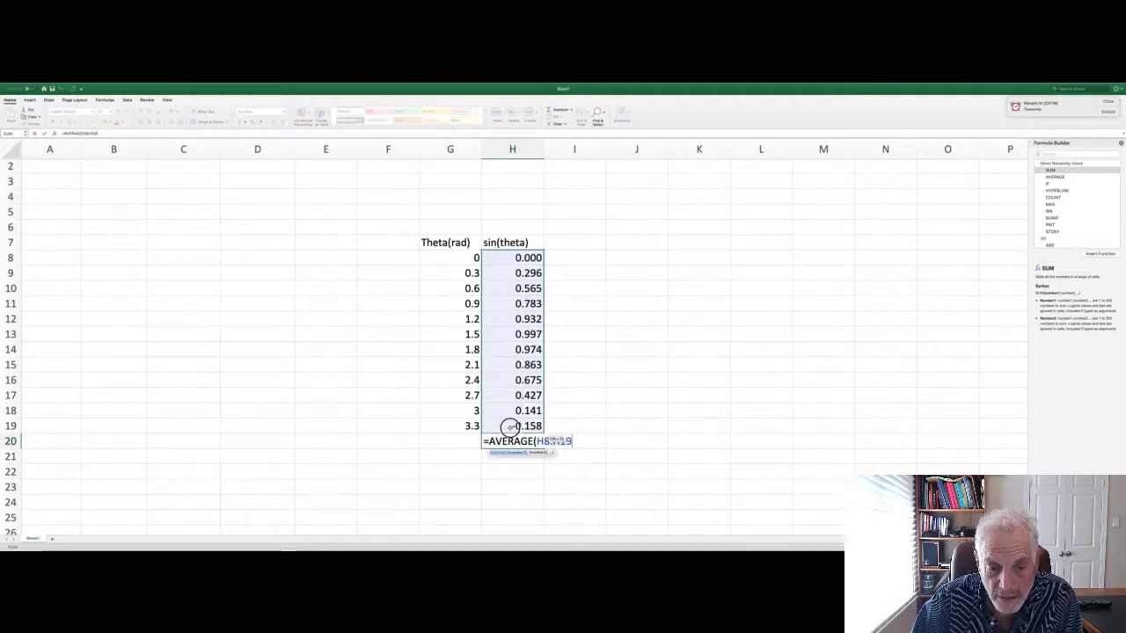
{"action": "type", "text": ")"}
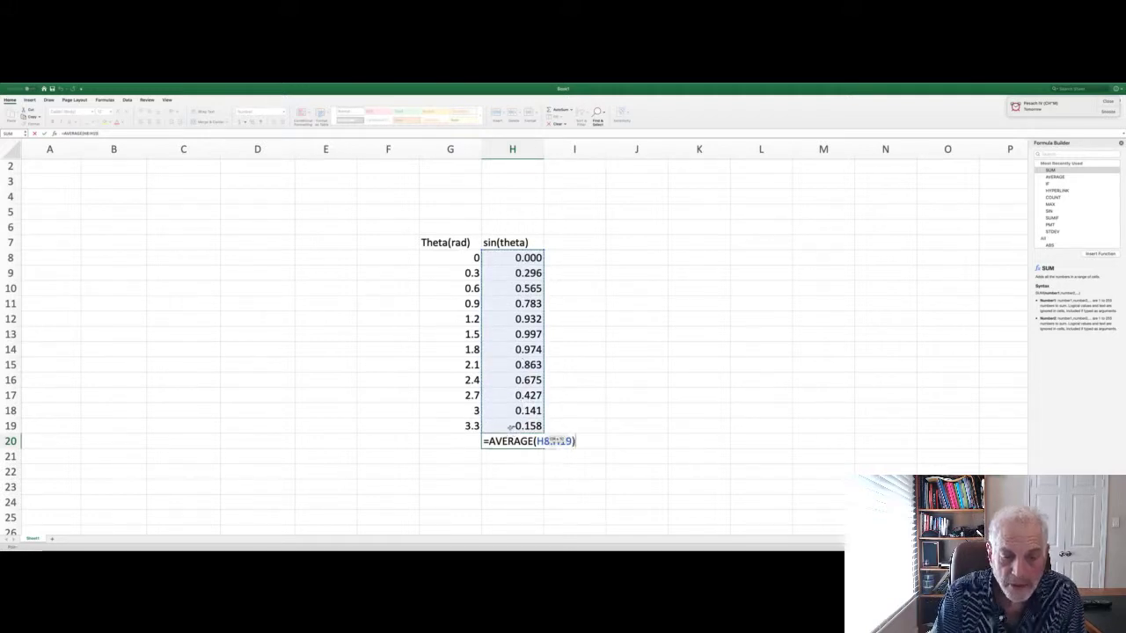
{"action": "key", "text": "Return"}
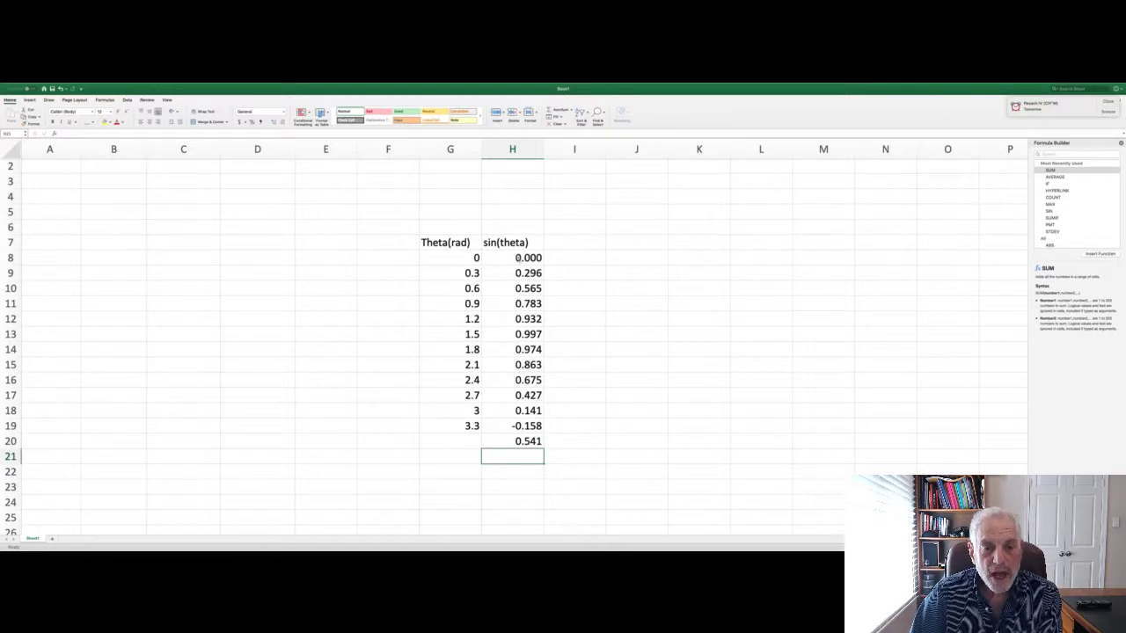
Step: Show the values in H8:H20 with four decimal places and return them to three
{"action": "left_click_drag", "start_coordinate": [519, 258], "coordinate": [525, 441]}
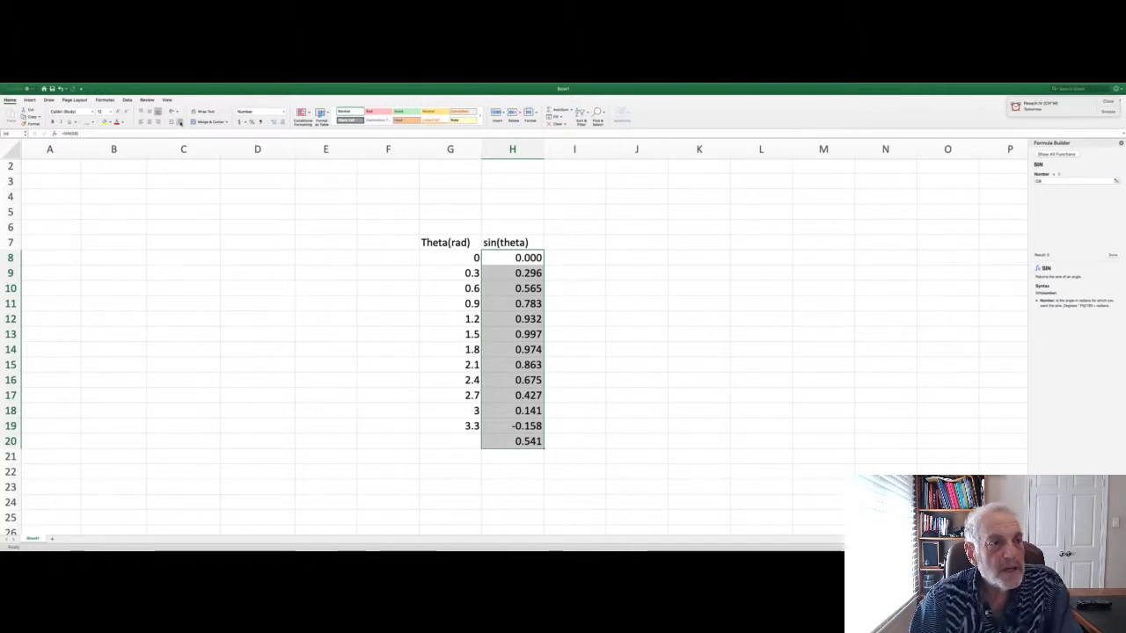
{"action": "left_click", "coordinate": [273, 122]}
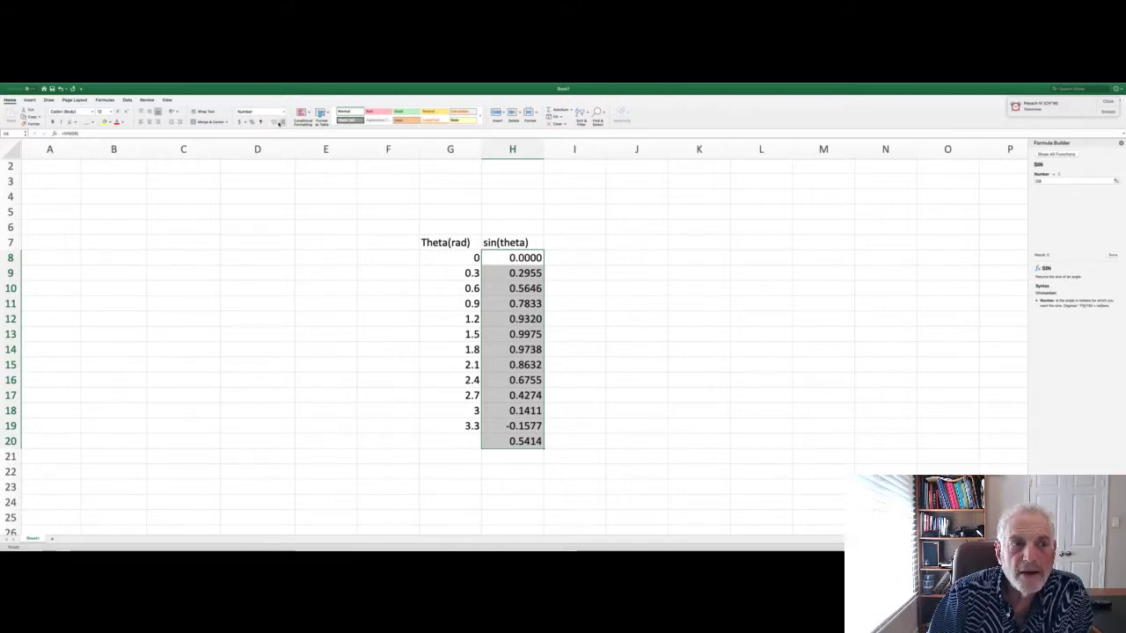
{"action": "left_click", "coordinate": [279, 123]}
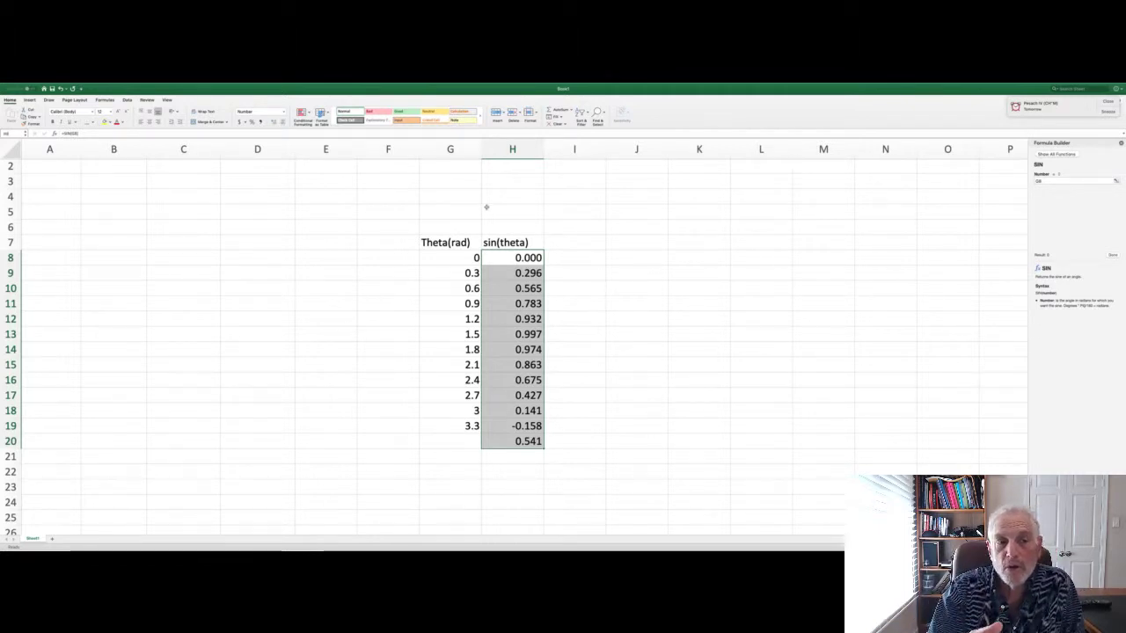
{"action": "left_click", "coordinate": [599, 417]}
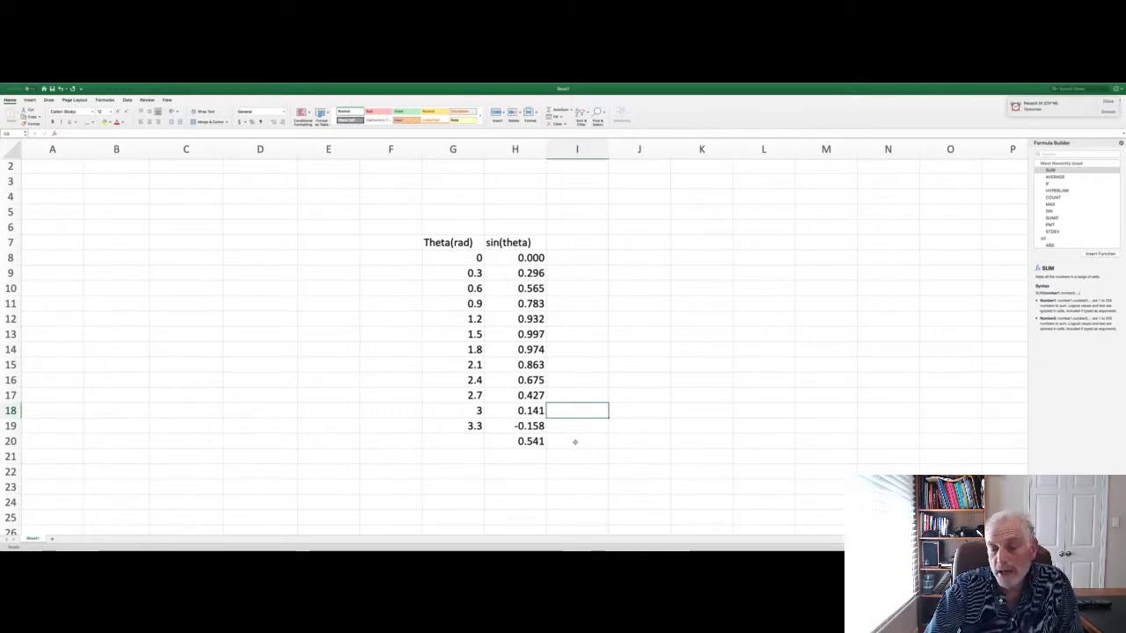
Step: Enter the formula =sum(H8:H19) in I20 to total the sine values
{"action": "left_click", "coordinate": [577, 440]}
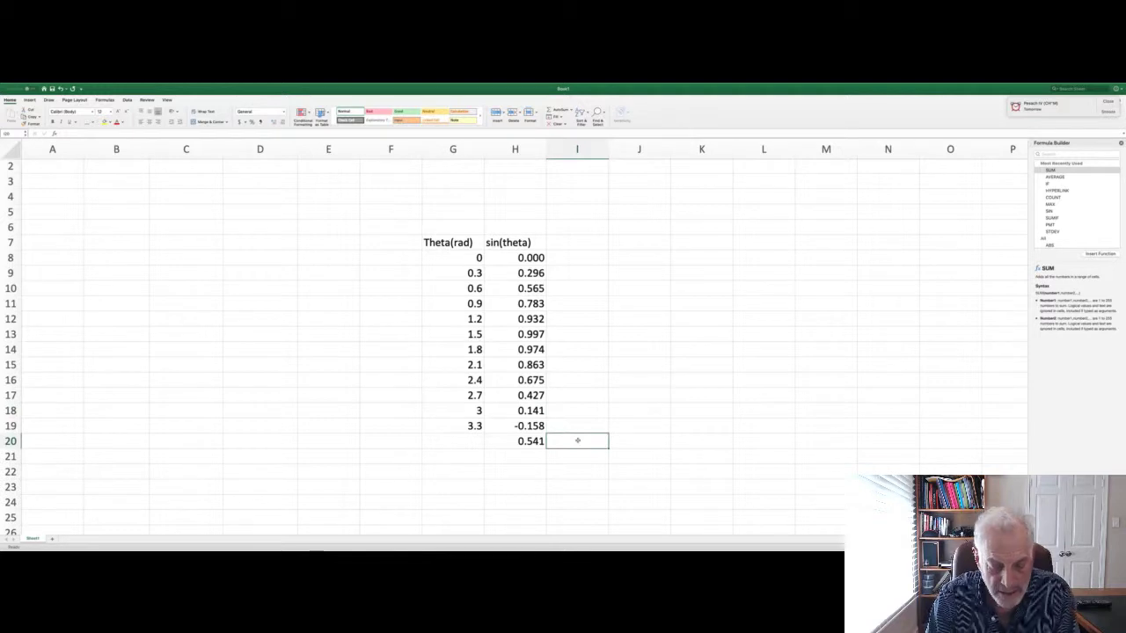
{"action": "type", "text": "=sum("}
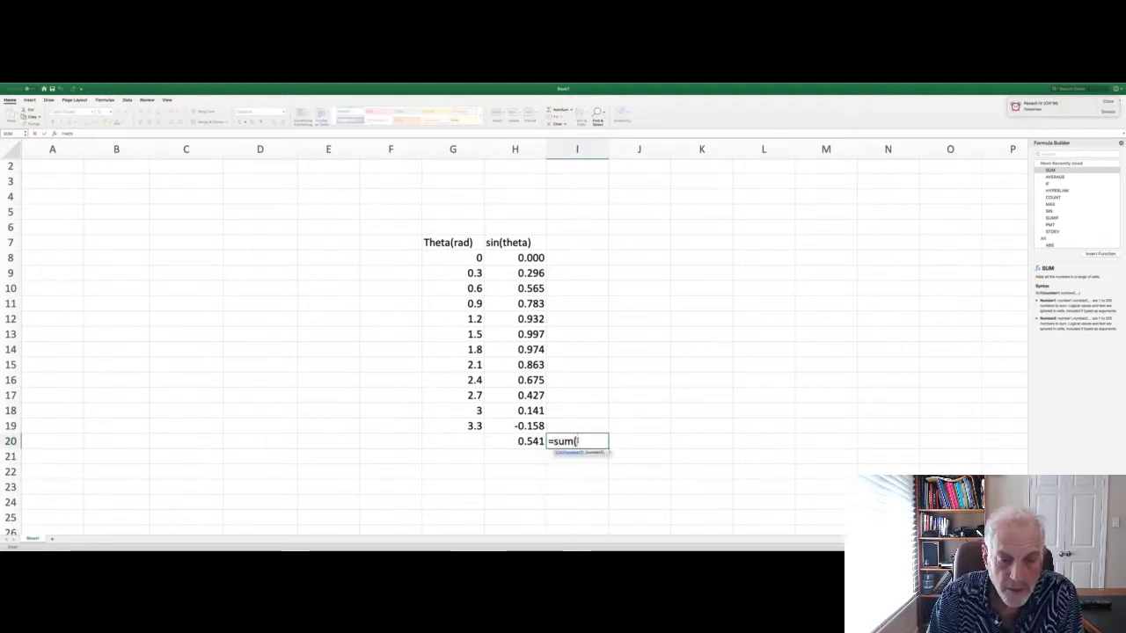
{"action": "left_click_drag", "start_coordinate": [532, 257], "coordinate": [532, 425]}
{"action": "type", "text": ")"}
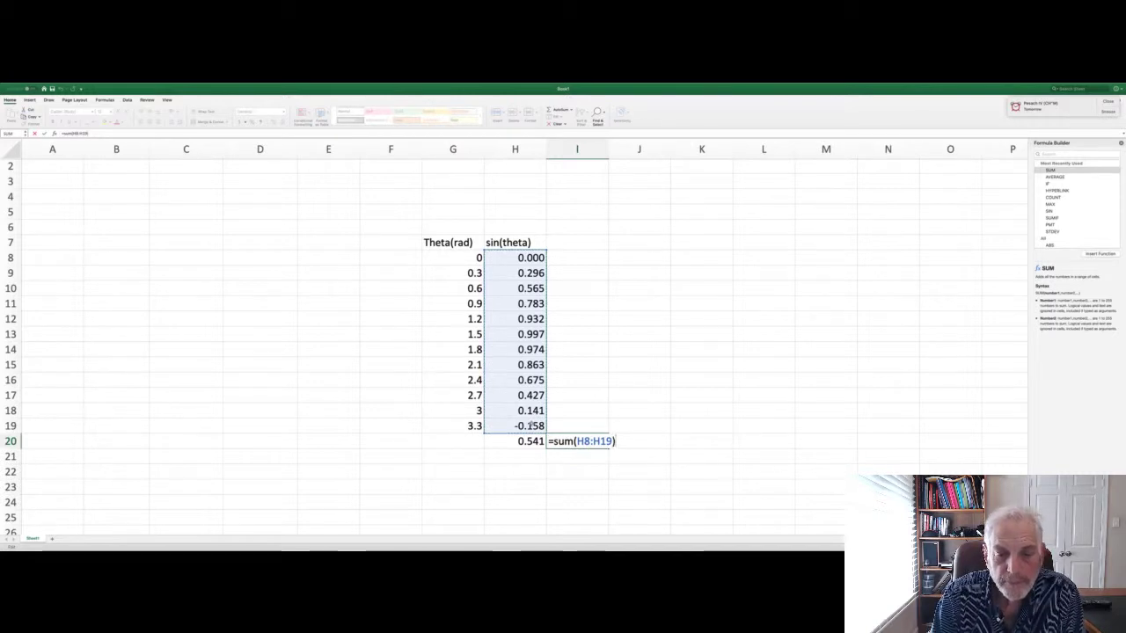
{"action": "key", "text": "Return"}
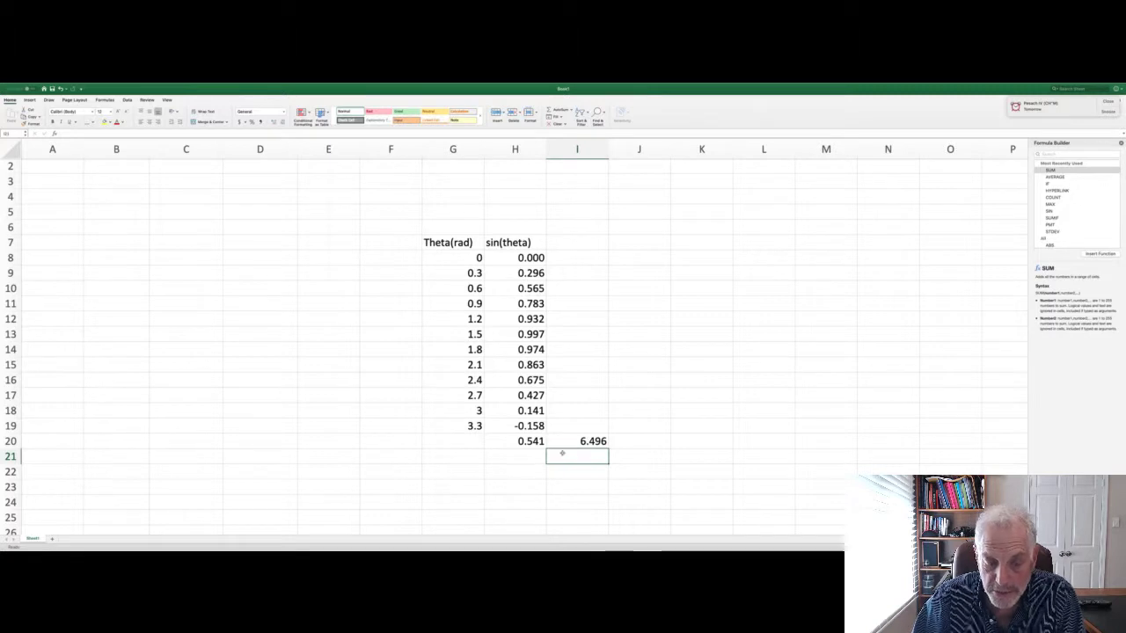
Step: Enter the formula =I20/COUNT(H8:H19) in I21 to calculate the average from the sum and the count
{"action": "type", "text": "="}
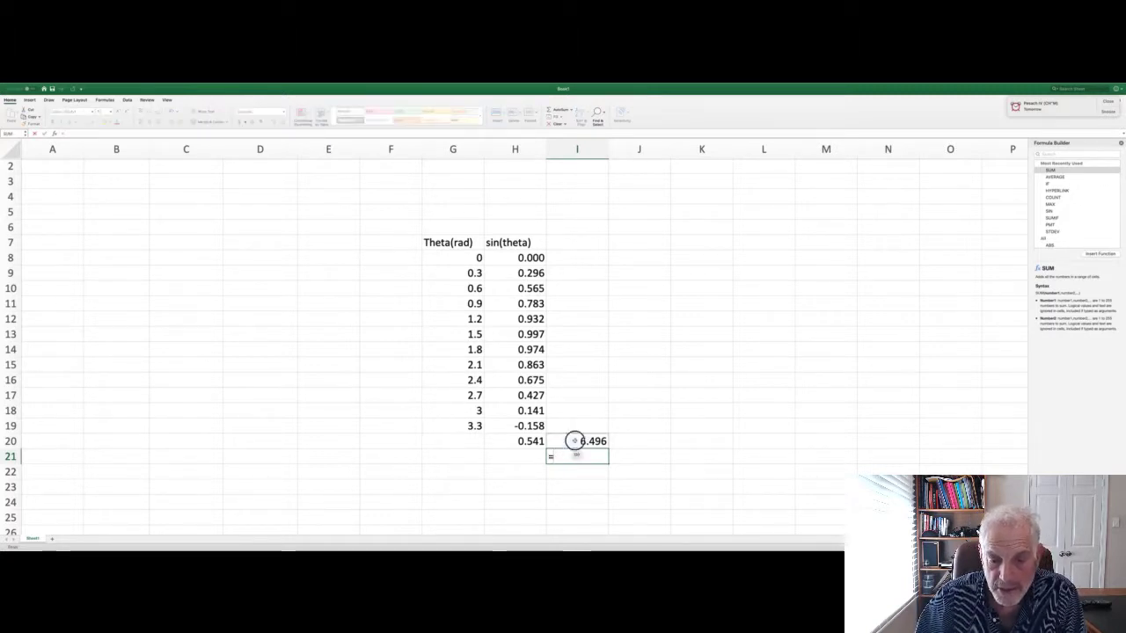
{"action": "left_click", "coordinate": [574, 440]}
{"action": "type", "text": "/"}
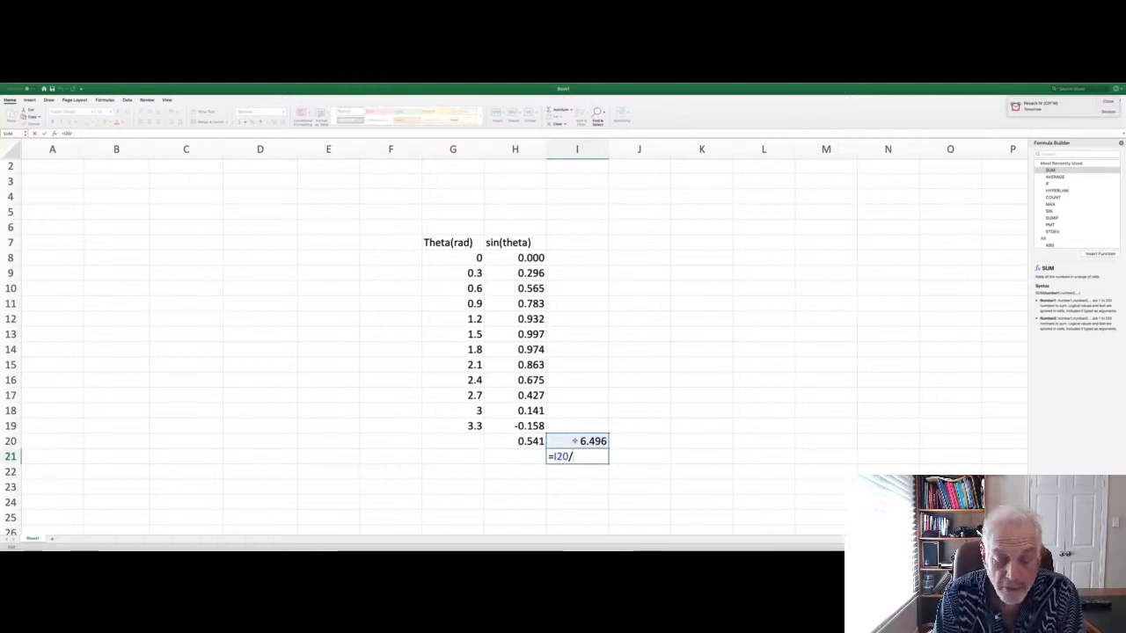
{"action": "type", "text": "coun"}
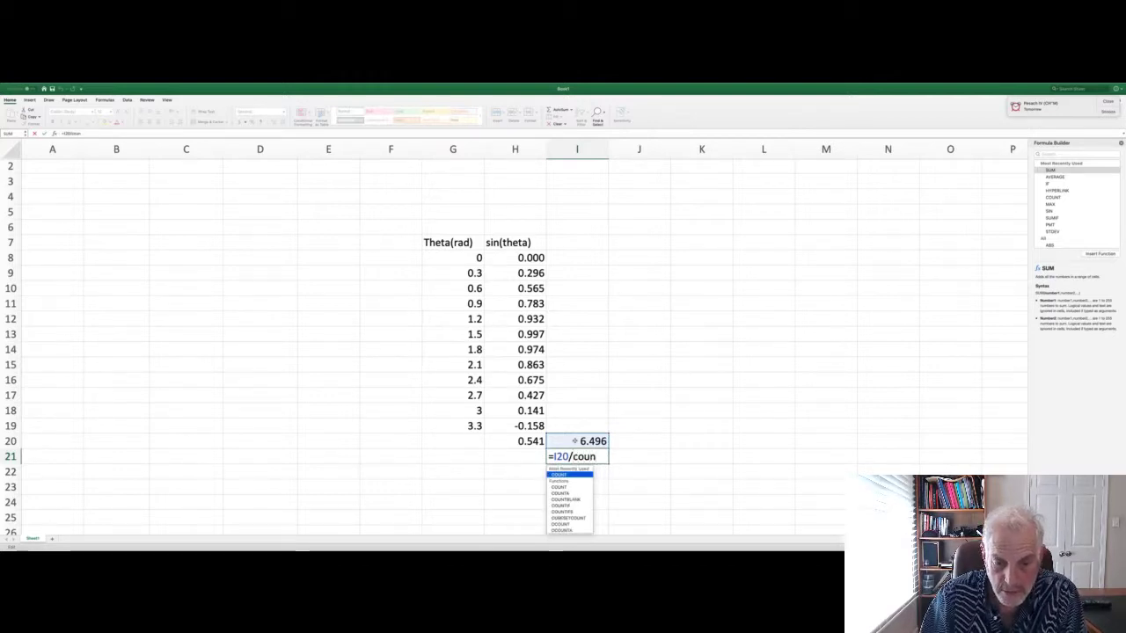
{"action": "double_click", "coordinate": [567, 475]}
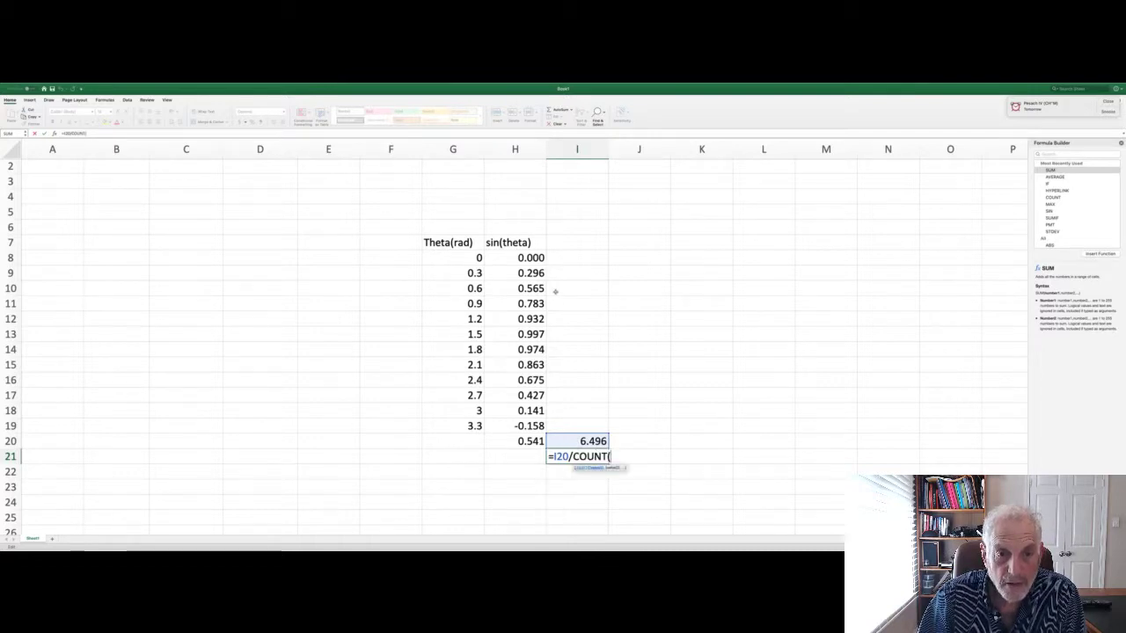
{"action": "left_click_drag", "start_coordinate": [520, 258], "coordinate": [513, 424]}
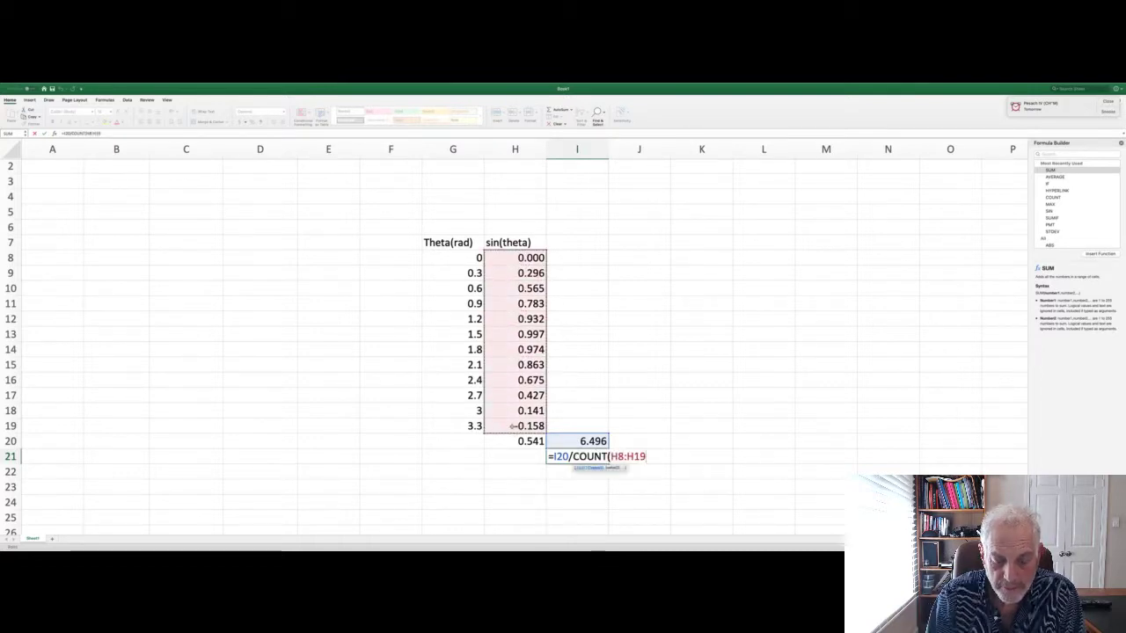
{"action": "type", "text": ")"}
{"action": "key", "text": "Return"}
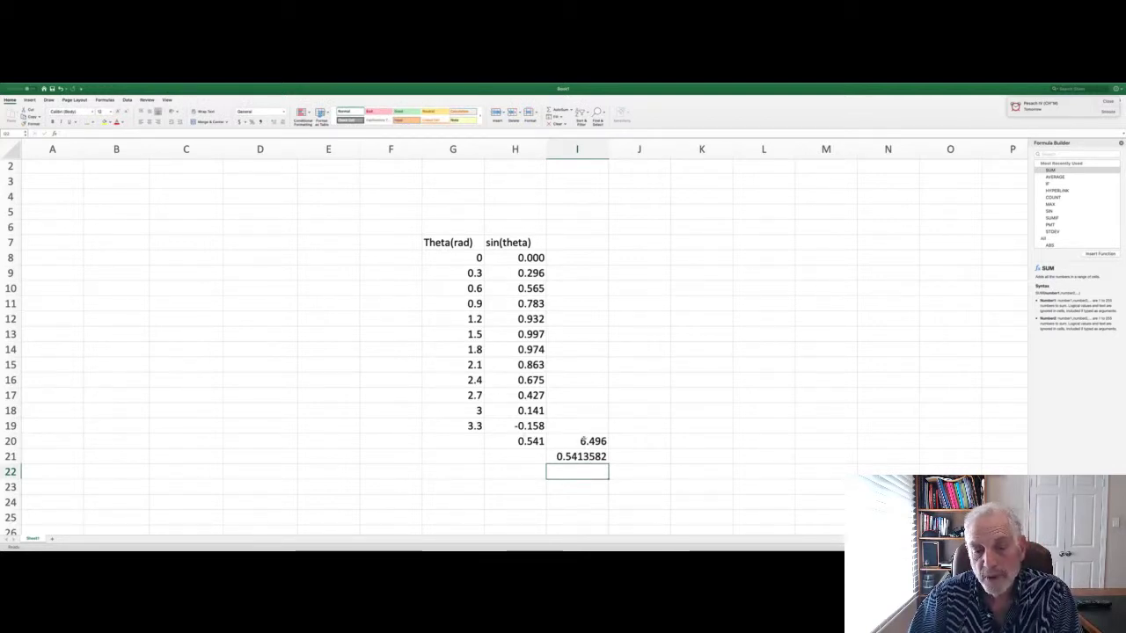
Step: Format the sum and average in I20:I21 to three decimal places
{"action": "left_click_drag", "start_coordinate": [591, 444], "coordinate": [585, 457]}
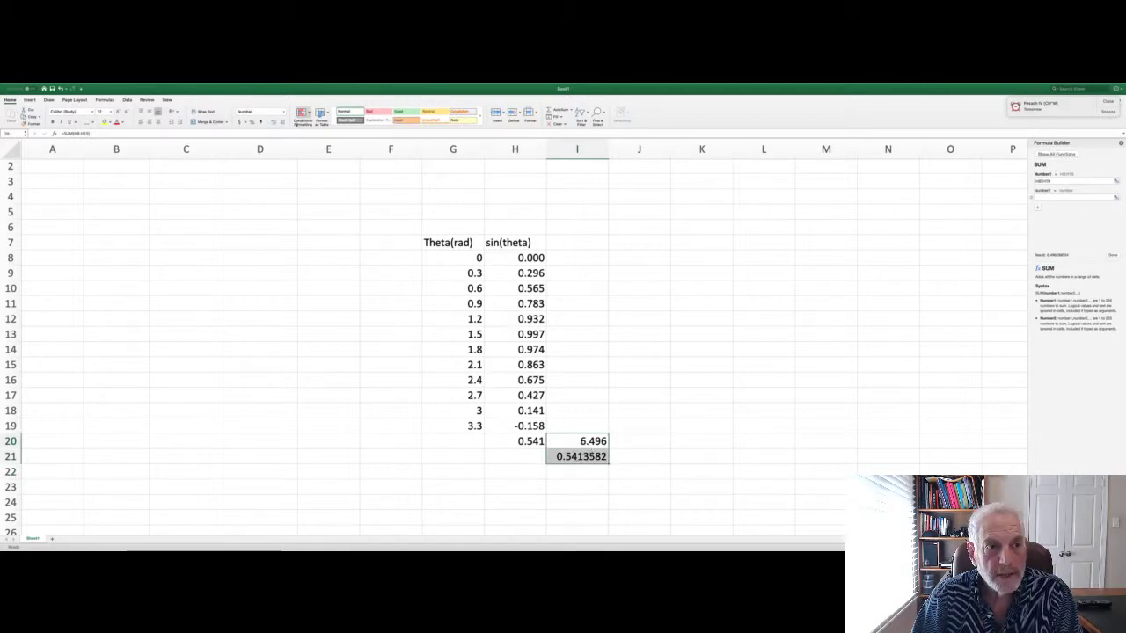
{"action": "left_click", "coordinate": [282, 122]}
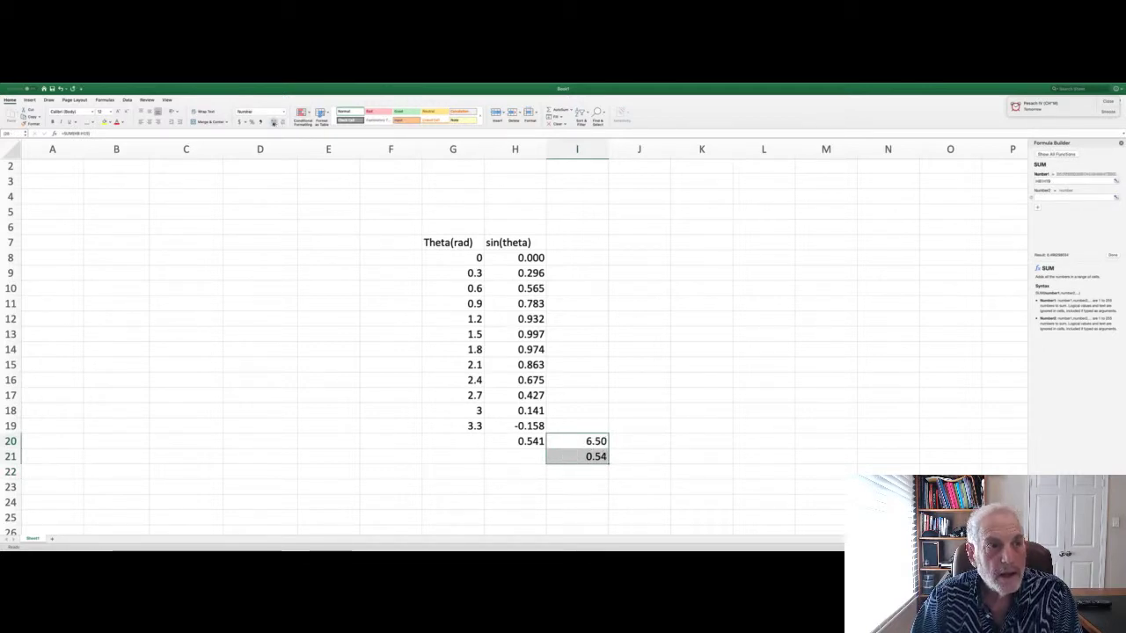
{"action": "left_click", "coordinate": [274, 122]}
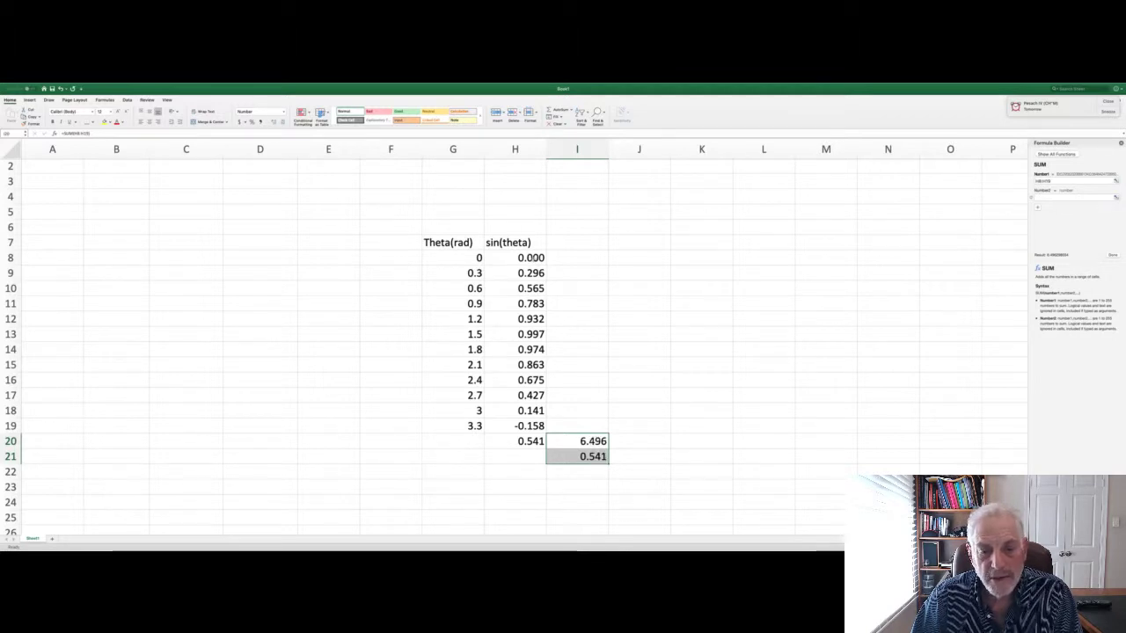
{"action": "left_click", "coordinate": [612, 317]}
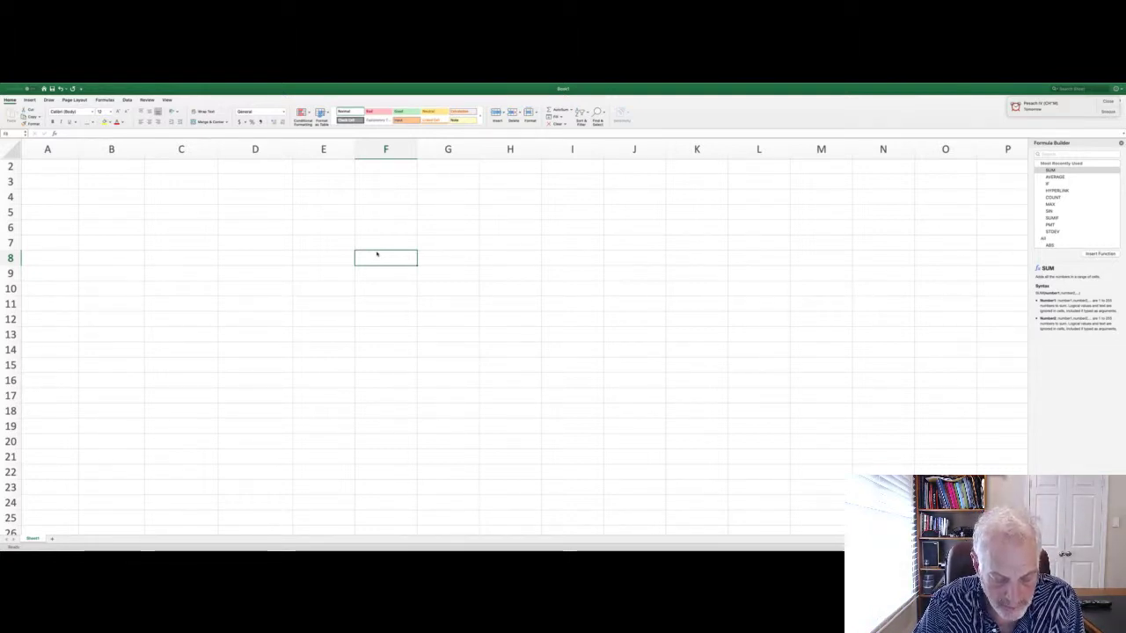
Step: Enter the heading number in F8 and the starting value 0 in F9
{"action": "type", "text": "number"}
{"action": "key", "text": "Return"}
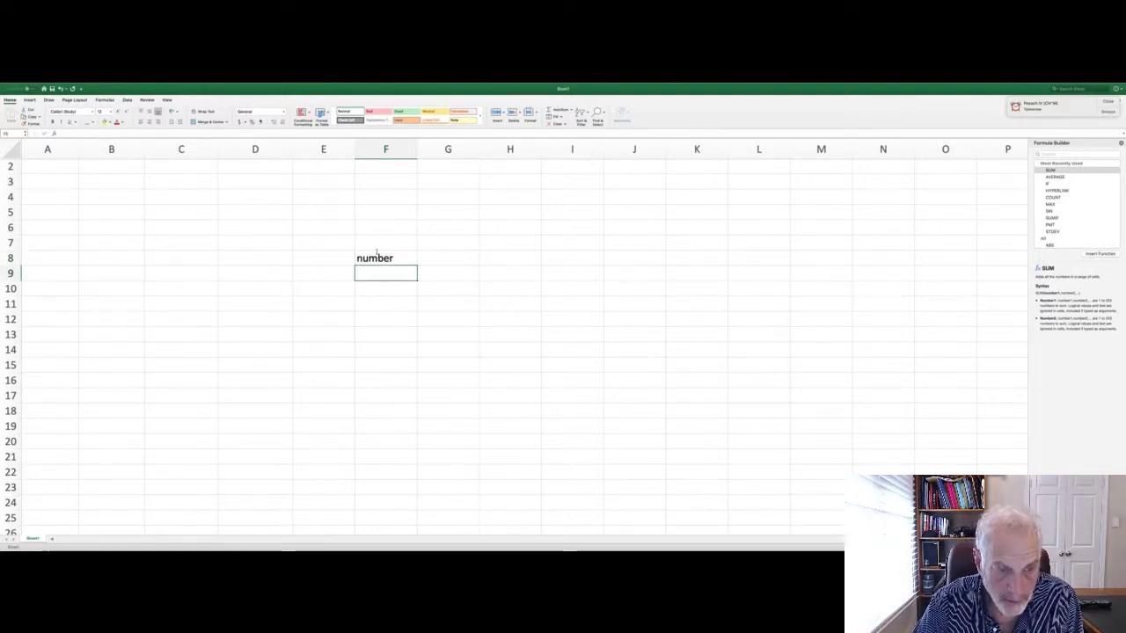
{"action": "type", "text": "0"}
{"action": "key", "text": "Return"}
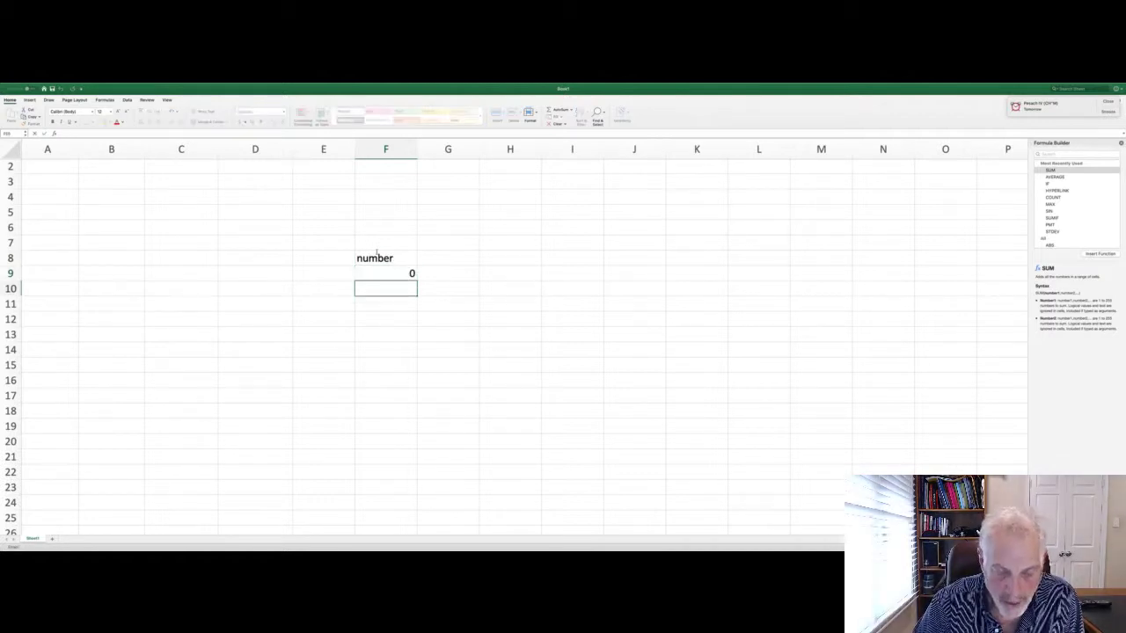
Step: Enter the formula =F9+1 in F10 and fill it down through F19
{"action": "type", "text": "="}
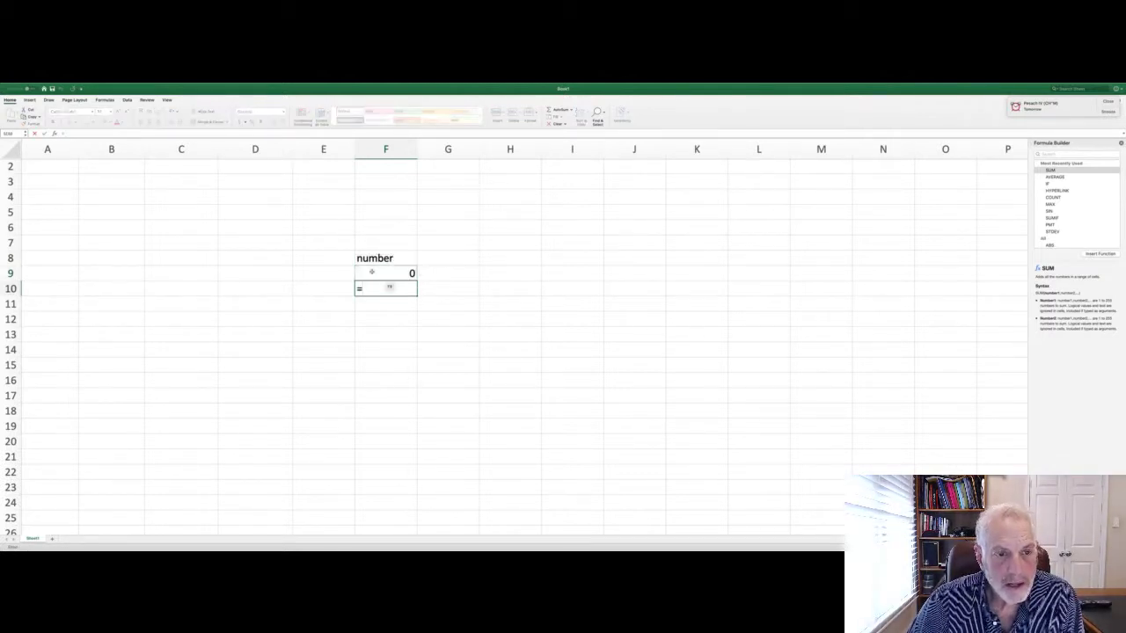
{"action": "left_click", "coordinate": [372, 273]}
{"action": "type", "text": "+"}
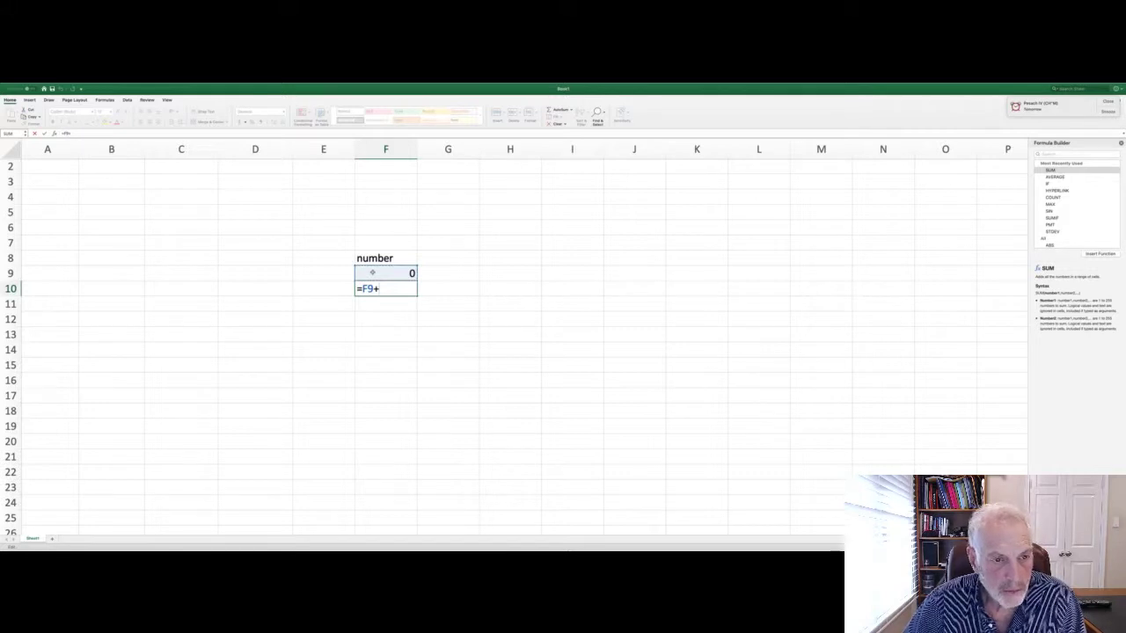
{"action": "type", "text": "1"}
{"action": "key", "text": "Return"}
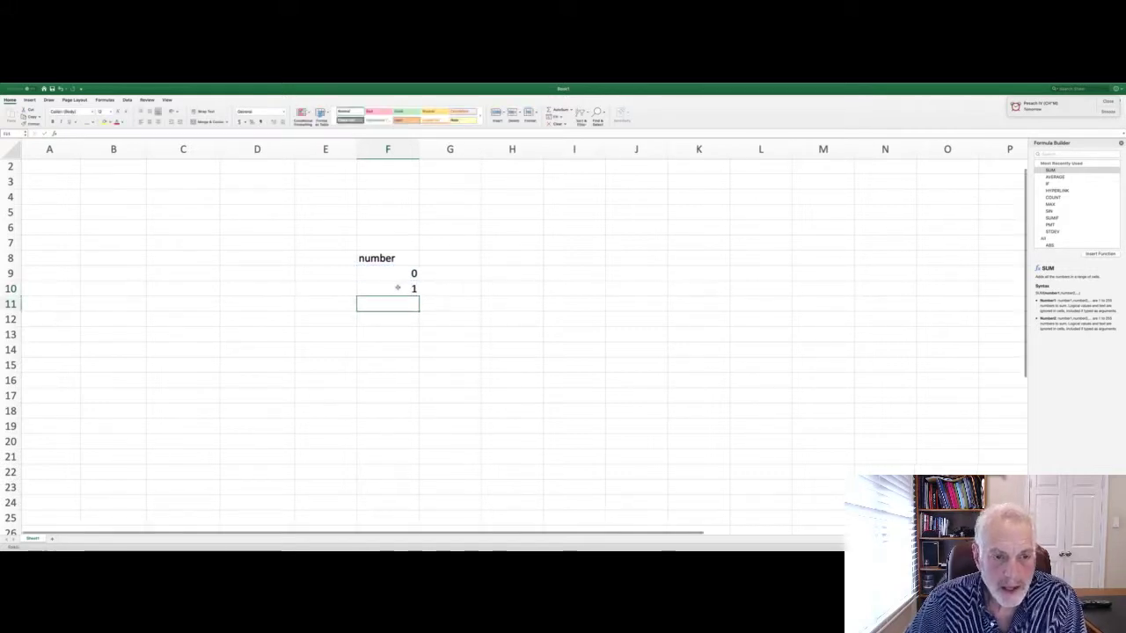
{"action": "left_click", "coordinate": [409, 289]}
{"action": "left_click_drag", "start_coordinate": [419, 297], "coordinate": [413, 431]}
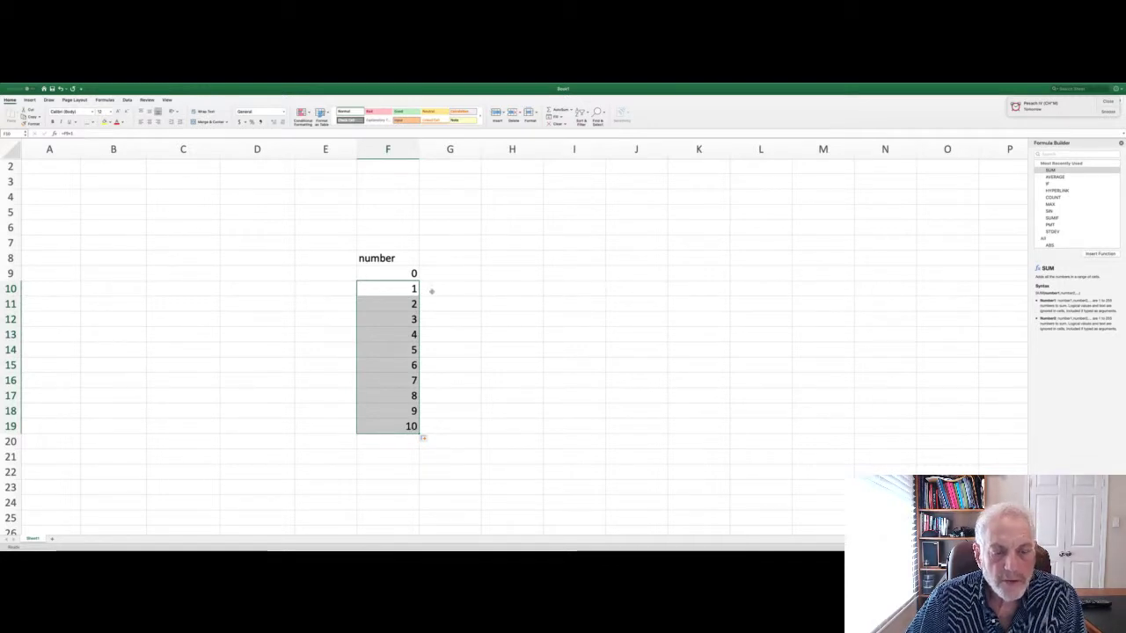
Step: Enter the heading Theta in G8 beside the number heading
{"action": "scroll", "coordinate": [460, 292], "scroll_direction": "up", "scroll_amount": 1}
{"action": "left_click", "coordinate": [443, 258]}
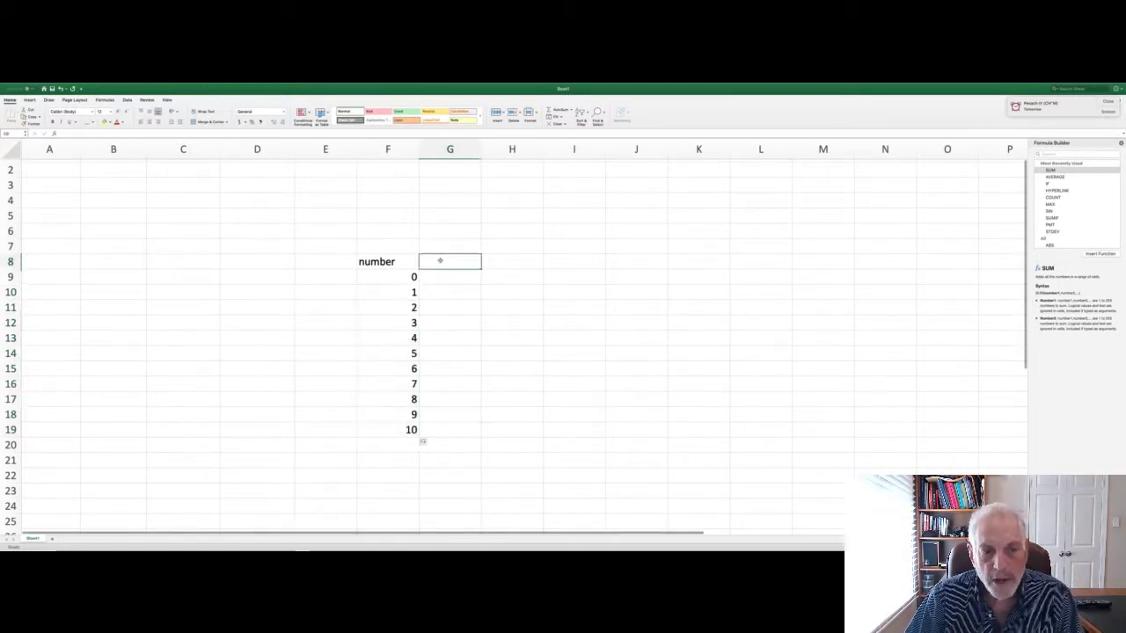
{"action": "type", "text": "T"}
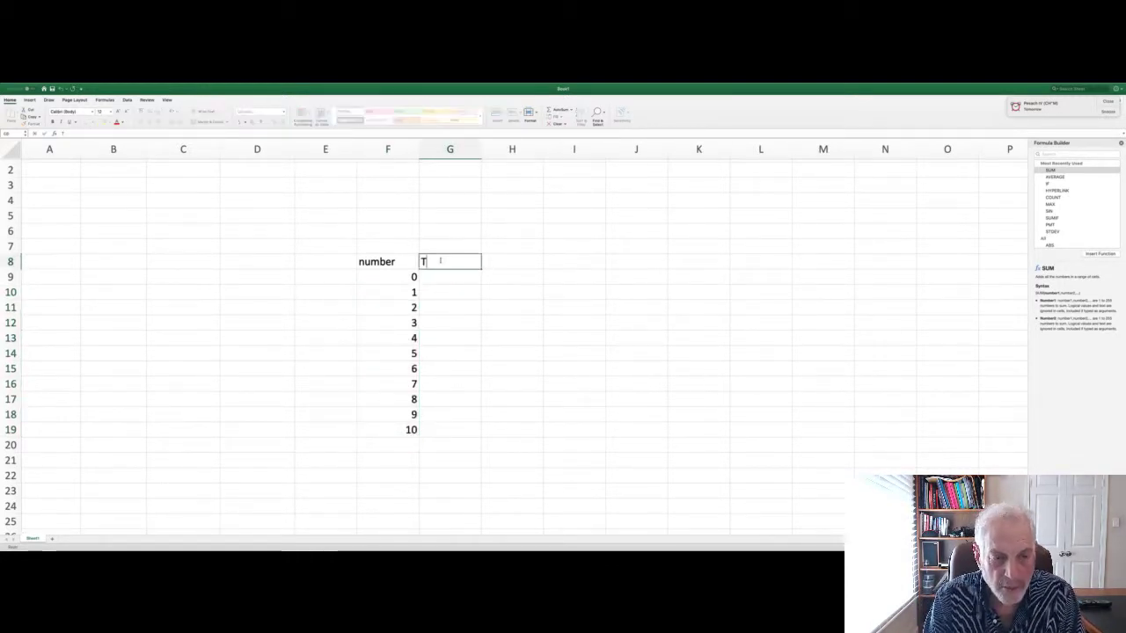
{"action": "type", "text": "het"}
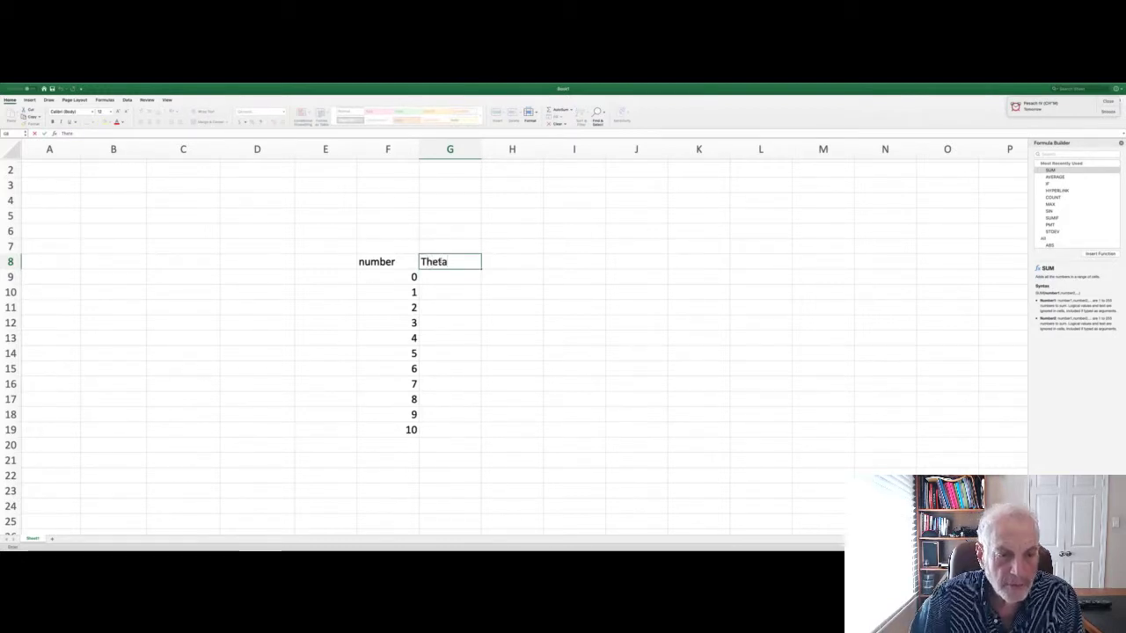
{"action": "type", "text": "a"}
{"action": "key", "text": "Return"}
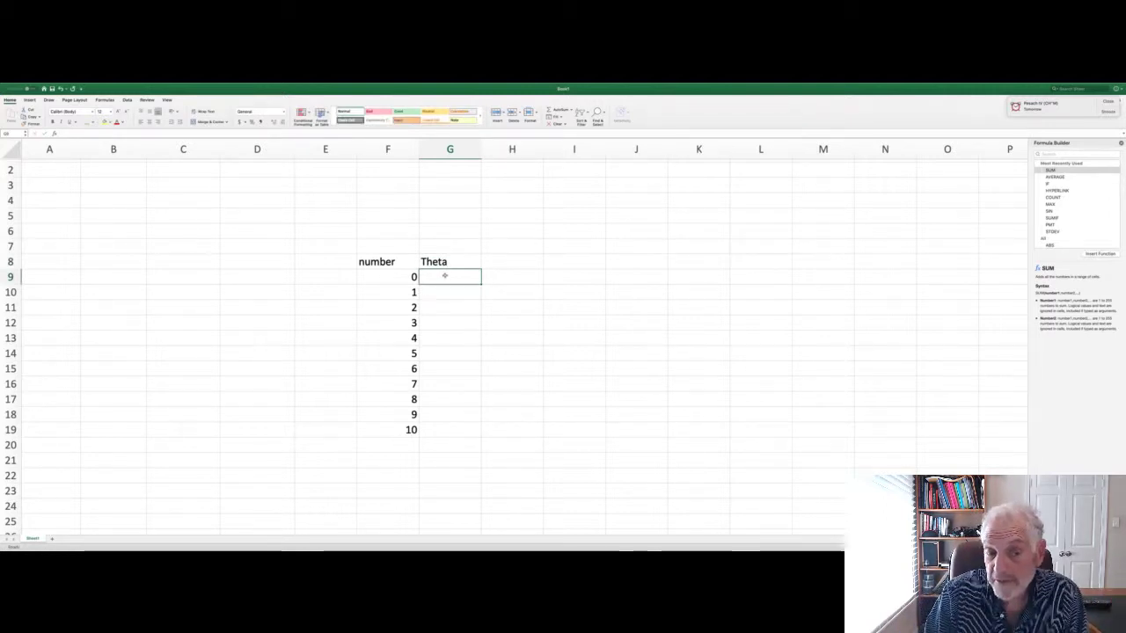
Step: Enter the formula =F9*PI()*0.1 in G9 and fill it down through G19
{"action": "type", "text": "="}
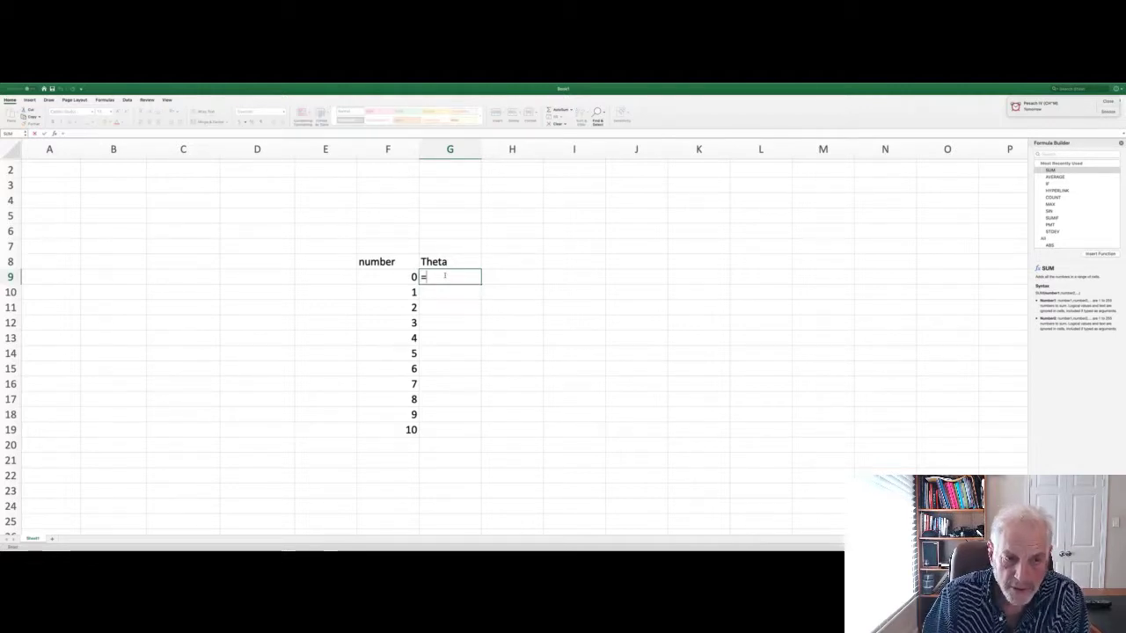
{"action": "key", "text": "Left"}
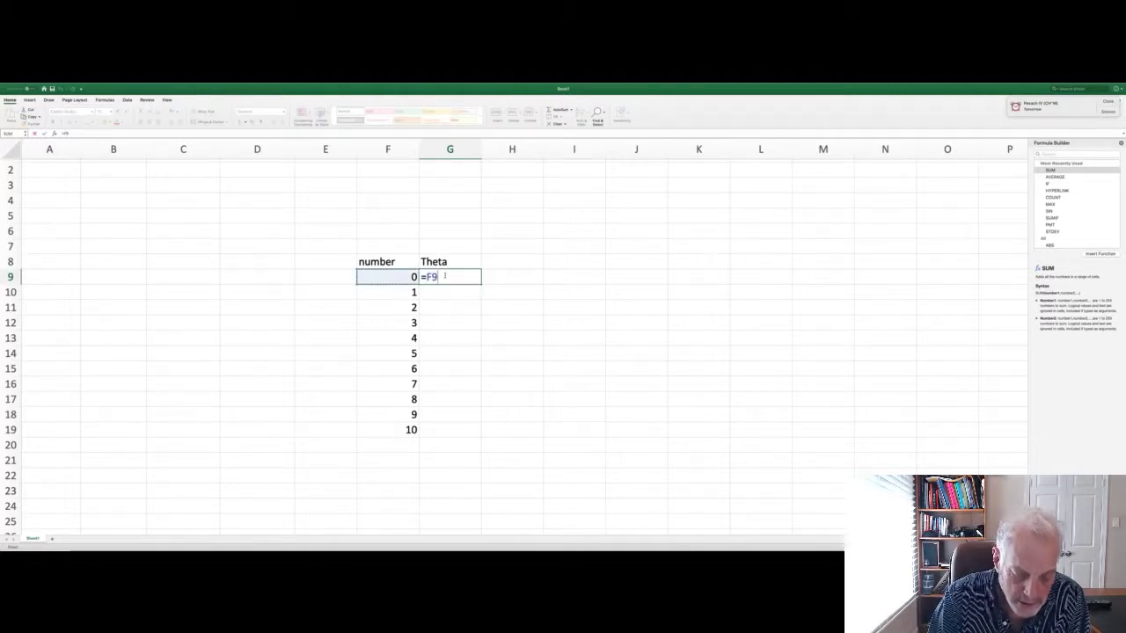
{"action": "type", "text": "*p"}
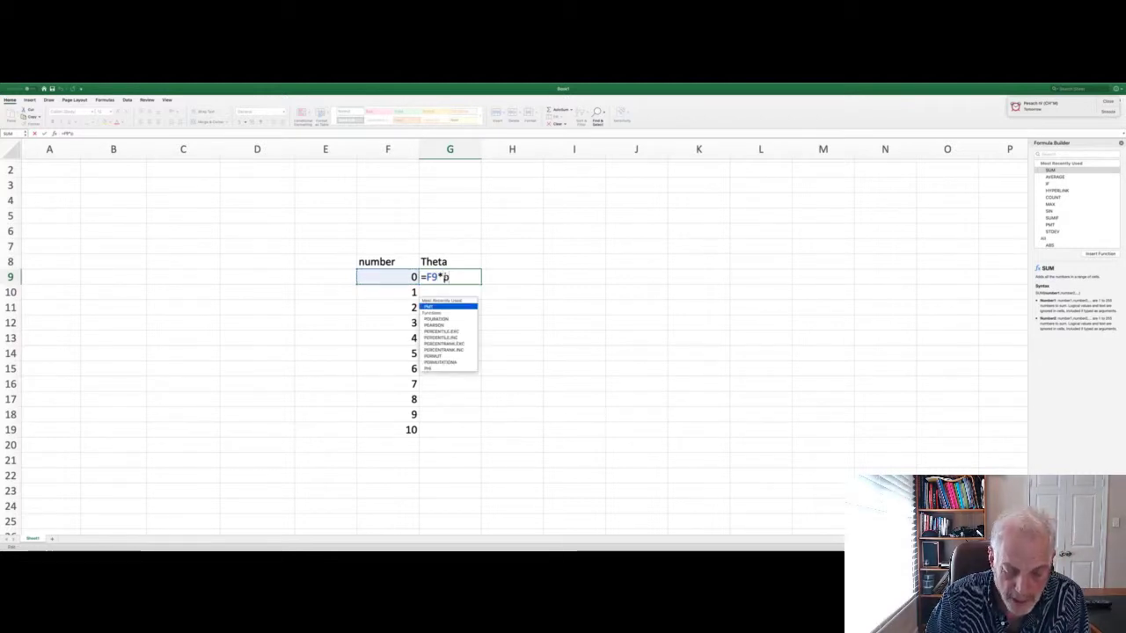
{"action": "type", "text": "i()"}
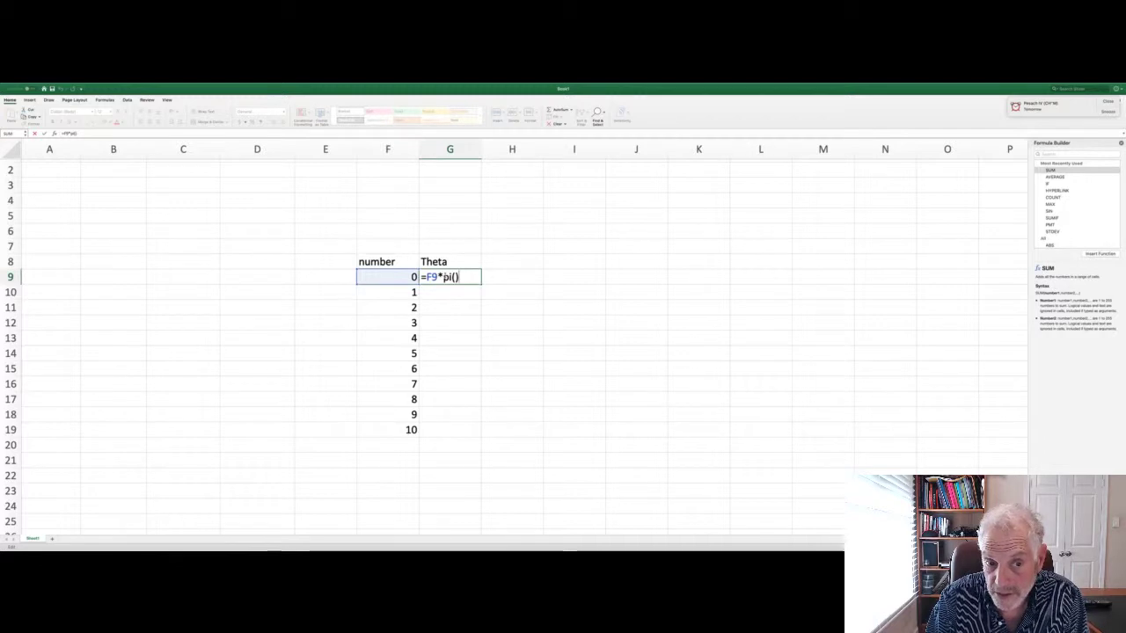
{"action": "type", "text": "*0"}
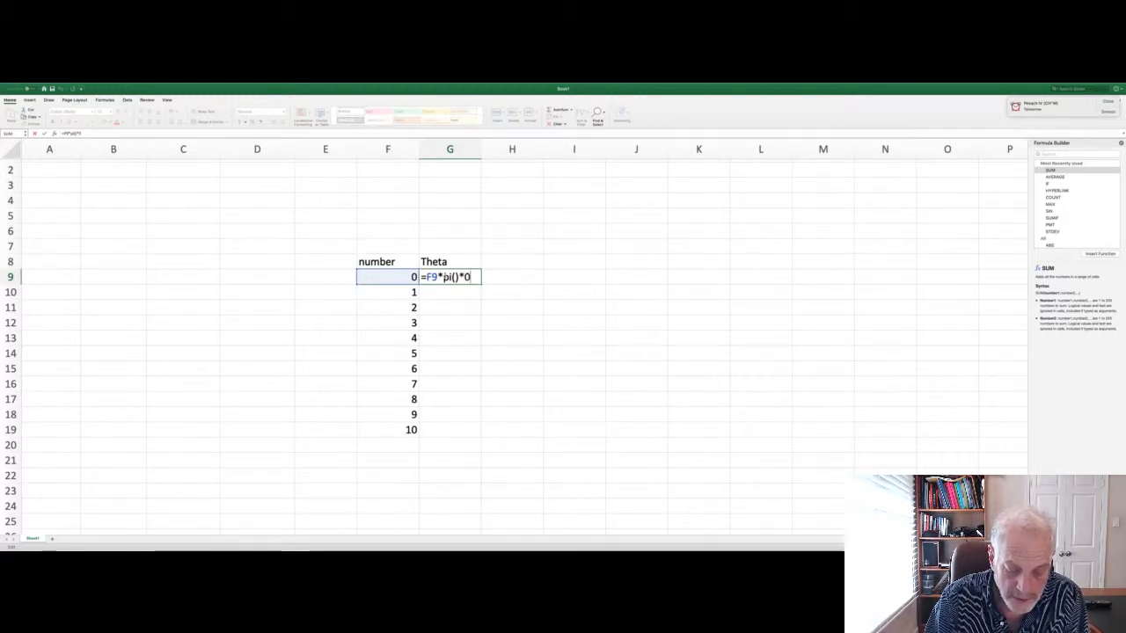
{"action": "type", "text": ".1"}
{"action": "key", "text": "Return"}
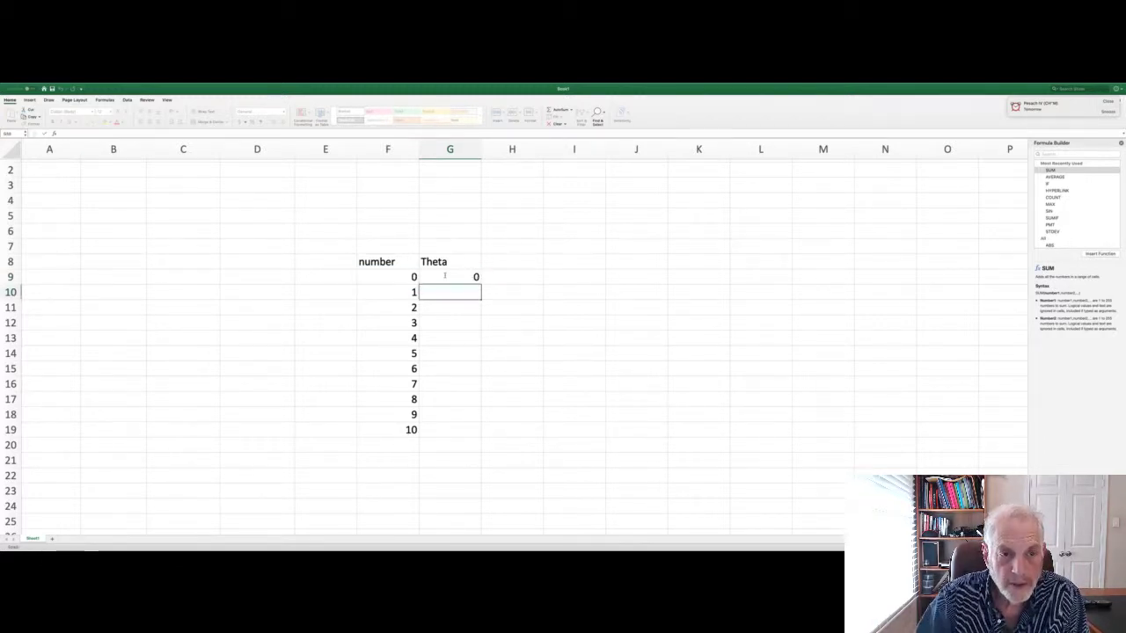
{"action": "left_click", "coordinate": [469, 277]}
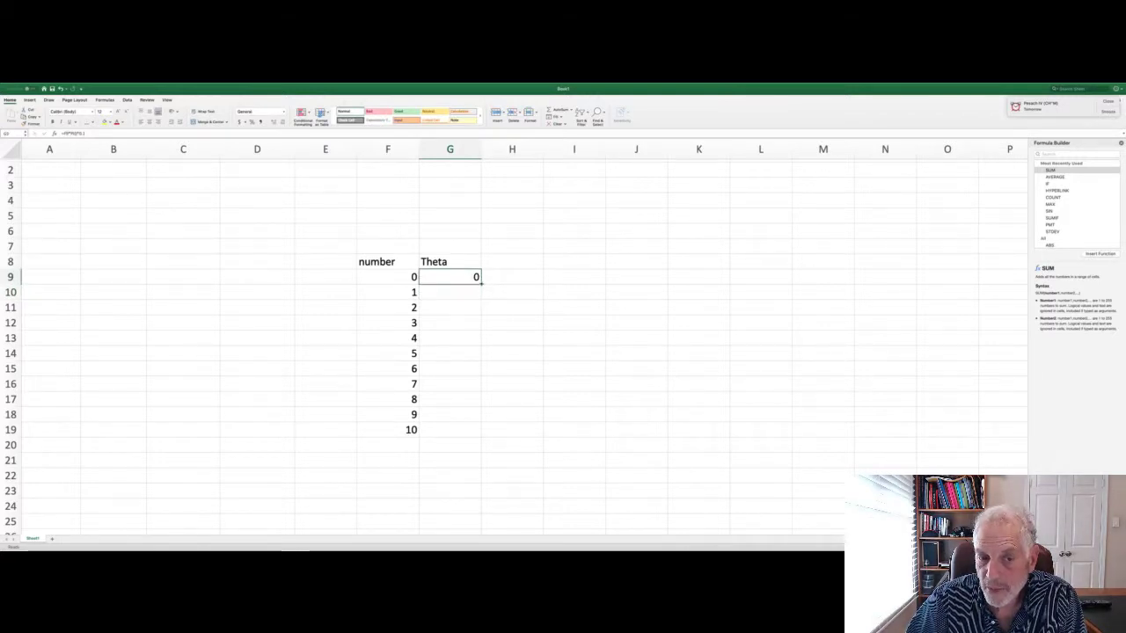
{"action": "double_click", "coordinate": [481, 283]}
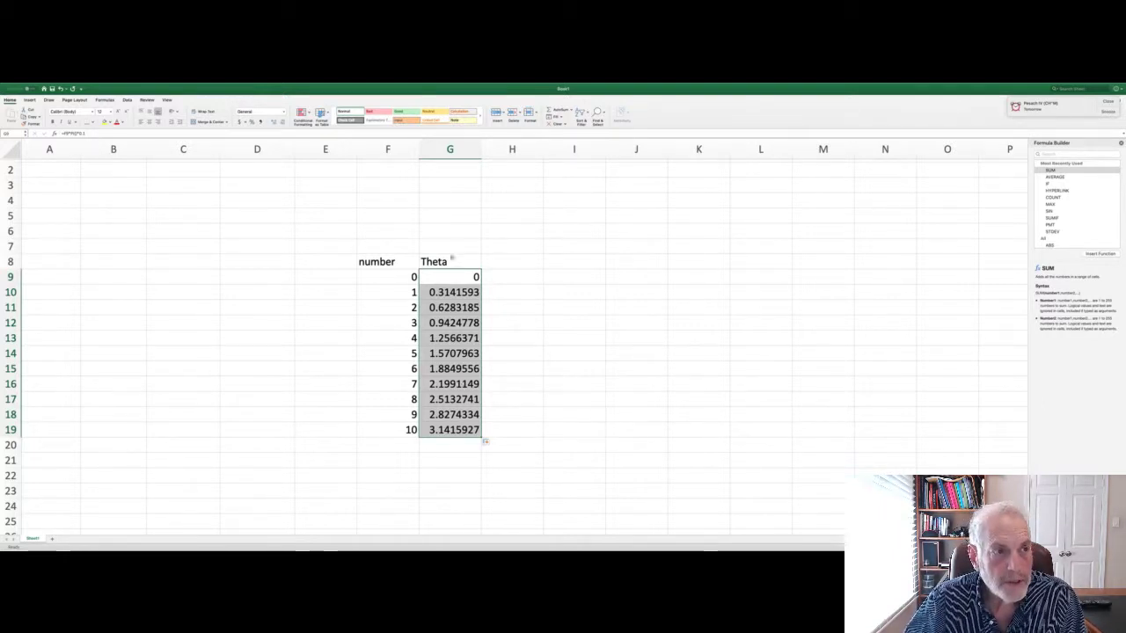
Step: Format the Theta values in G9:G19 to three decimal places
{"action": "left_click", "coordinate": [283, 123]}
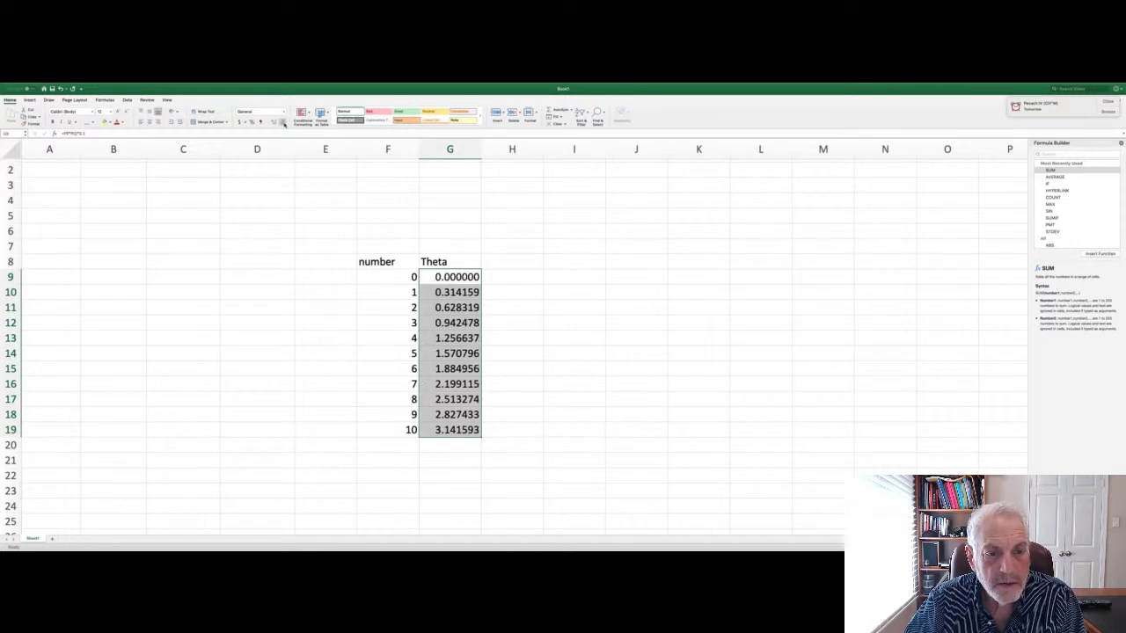
{"action": "left_click", "coordinate": [283, 123]}
{"action": "left_click", "coordinate": [283, 123]}
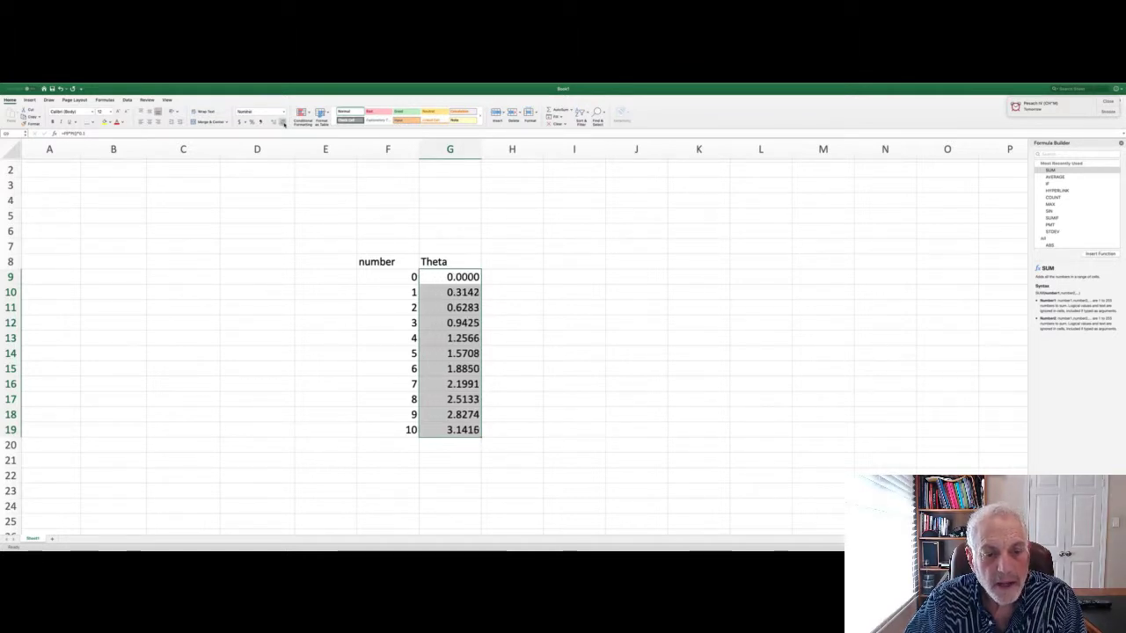
{"action": "left_click", "coordinate": [283, 124]}
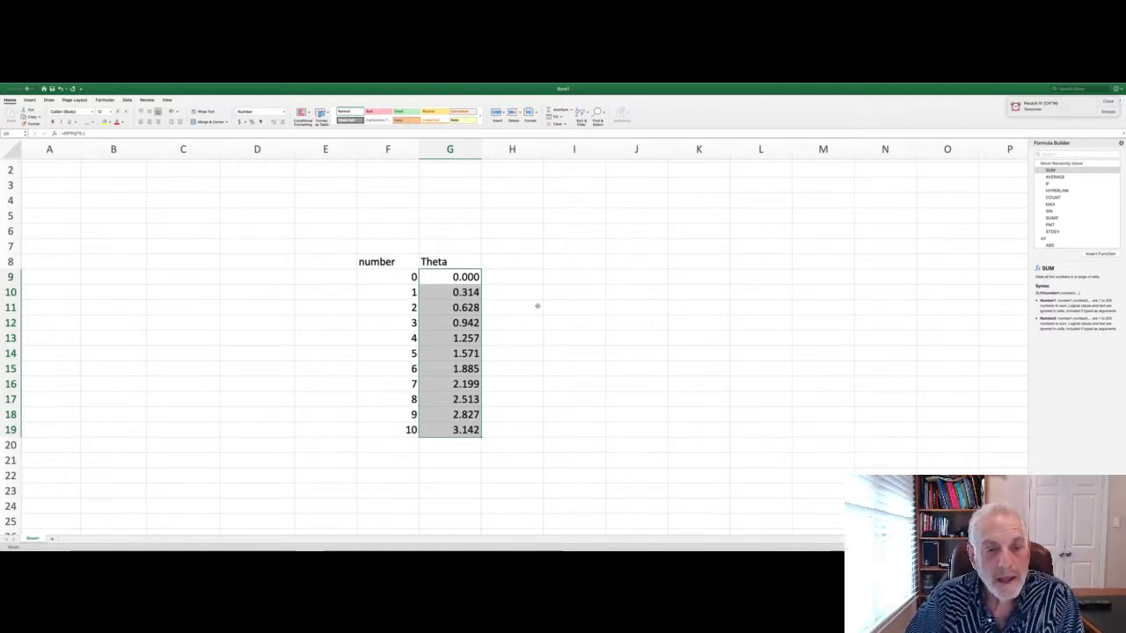
Step: Enter the heading cos(theta) in H8 and the formula =COS(G9) in H9, filled down through H19
{"action": "left_click", "coordinate": [500, 262]}
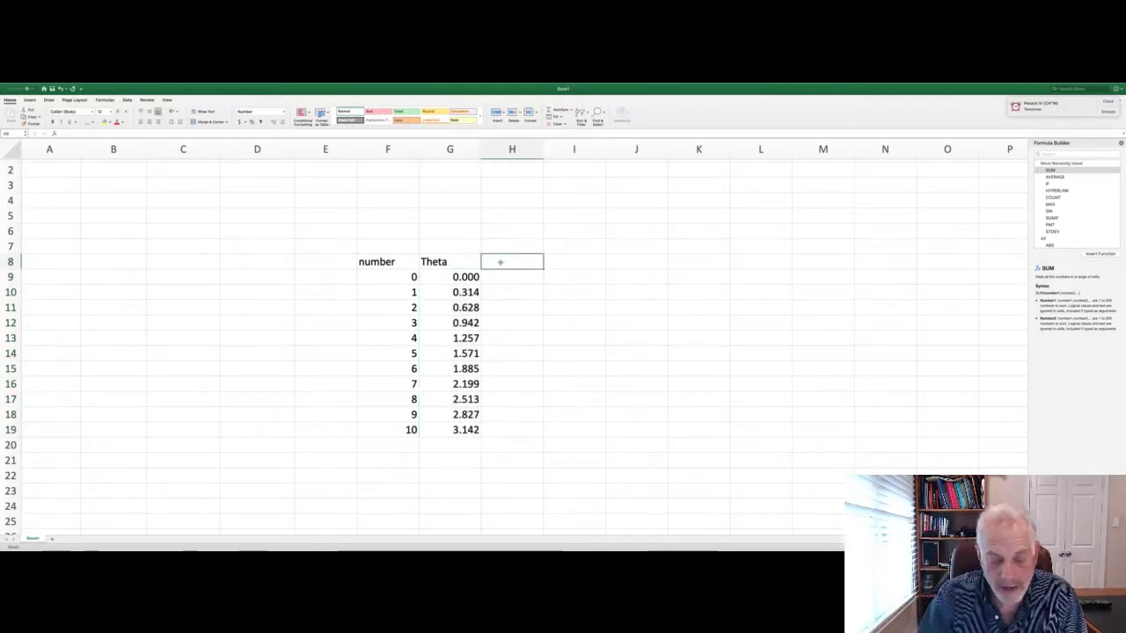
{"action": "type", "text": "cos(theta"}
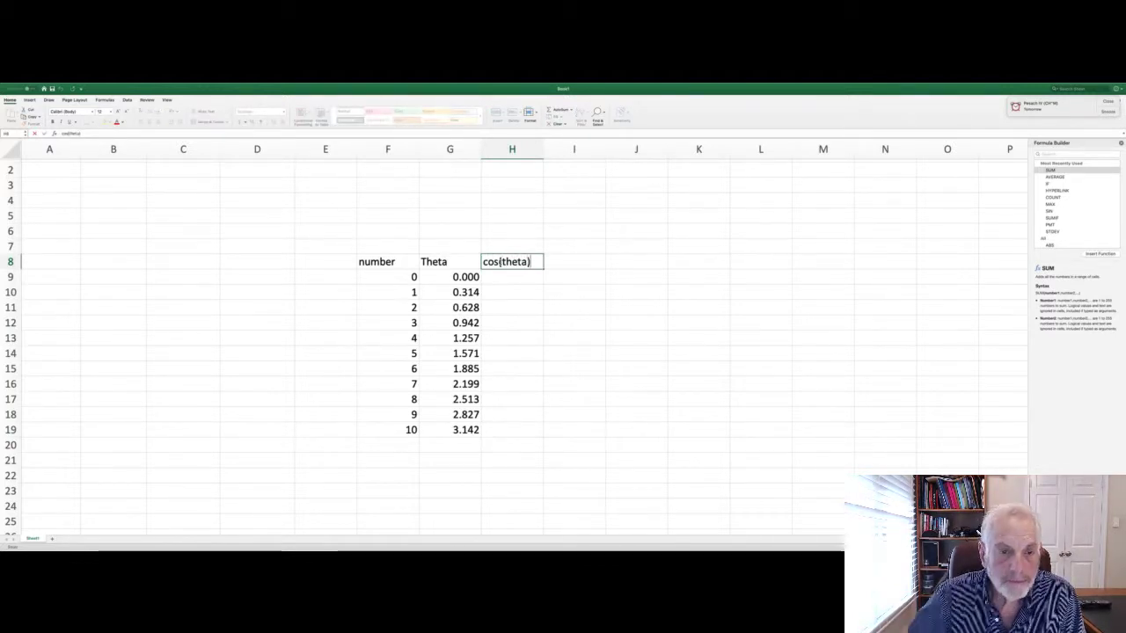
{"action": "left_click", "coordinate": [498, 276]}
{"action": "type", "text": "="}
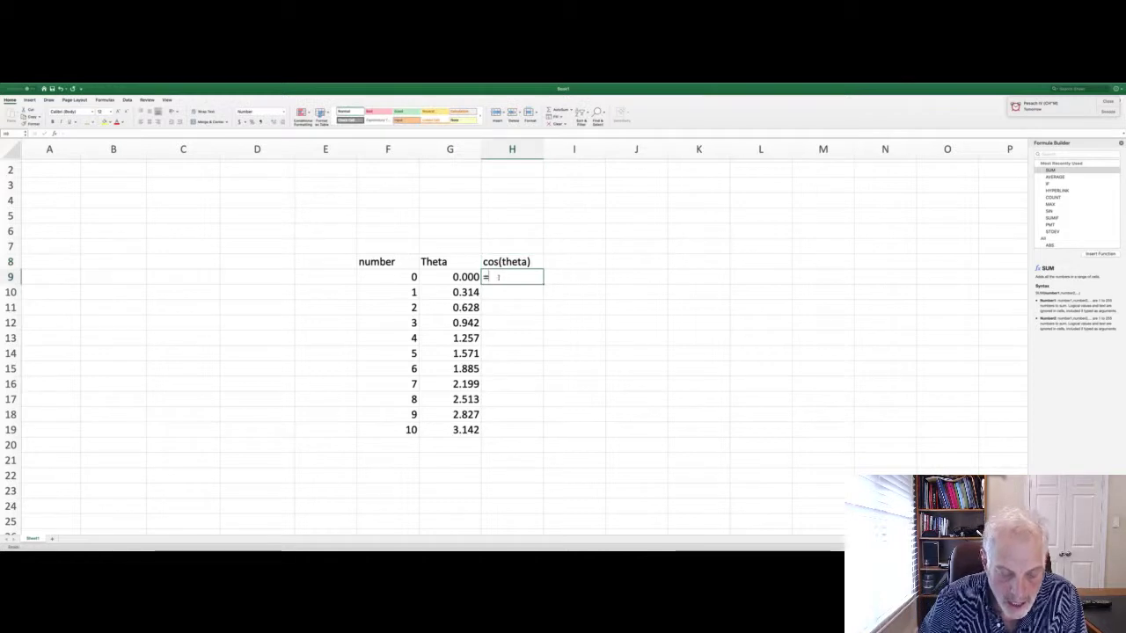
{"action": "type", "text": "cos"}
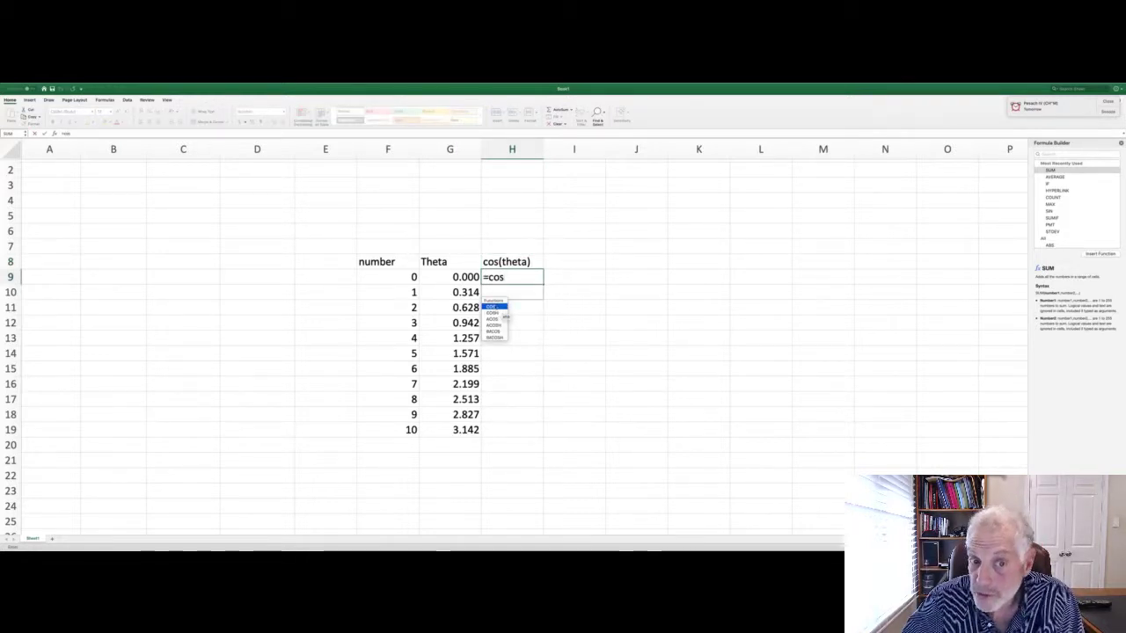
{"action": "double_click", "coordinate": [491, 306]}
{"action": "left_click", "coordinate": [465, 277]}
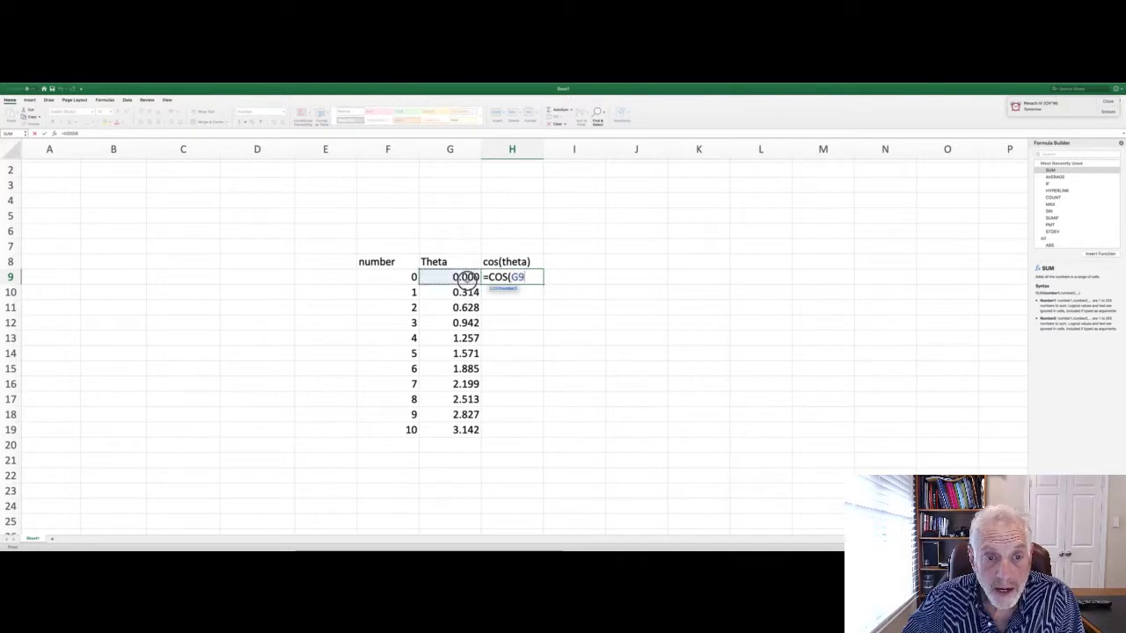
{"action": "type", "text": ")"}
{"action": "key", "text": "Return"}
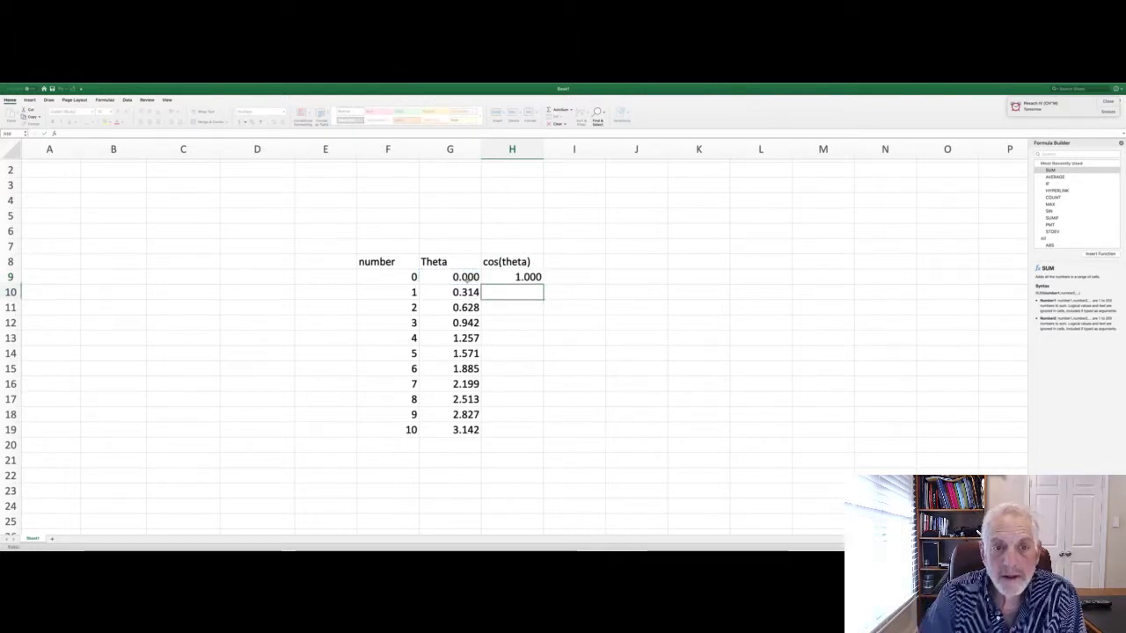
{"action": "left_click", "coordinate": [524, 277]}
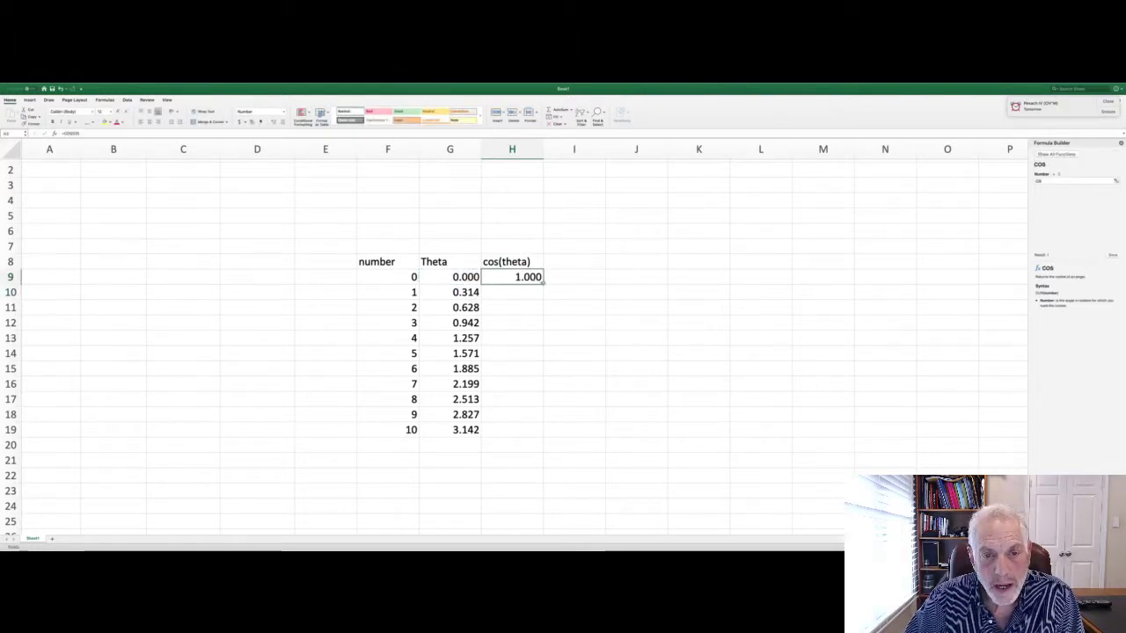
{"action": "double_click", "coordinate": [543, 281]}
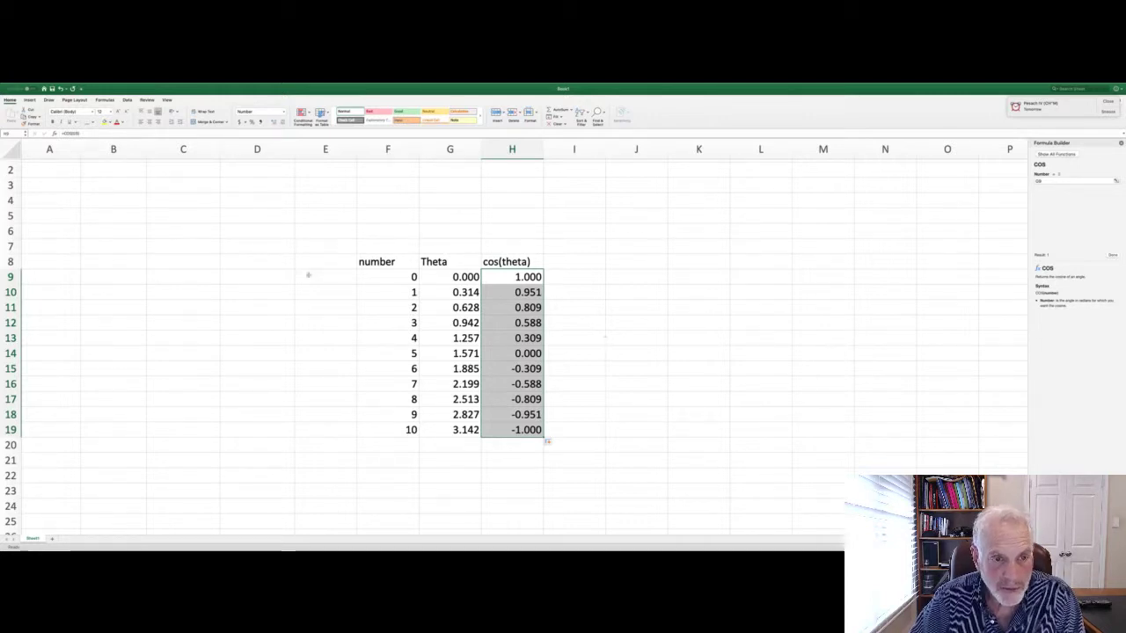
Step: Change the starting number in F9 to 3 to test how the dependent columns recalculate
{"action": "left_click", "coordinate": [374, 274]}
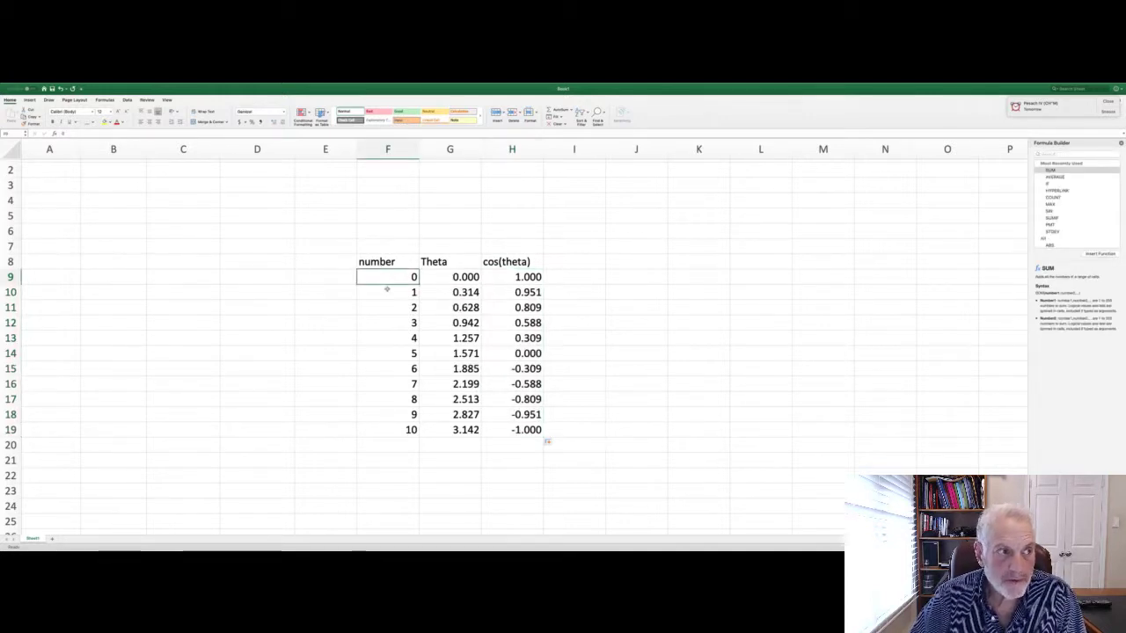
{"action": "left_click", "coordinate": [387, 291]}
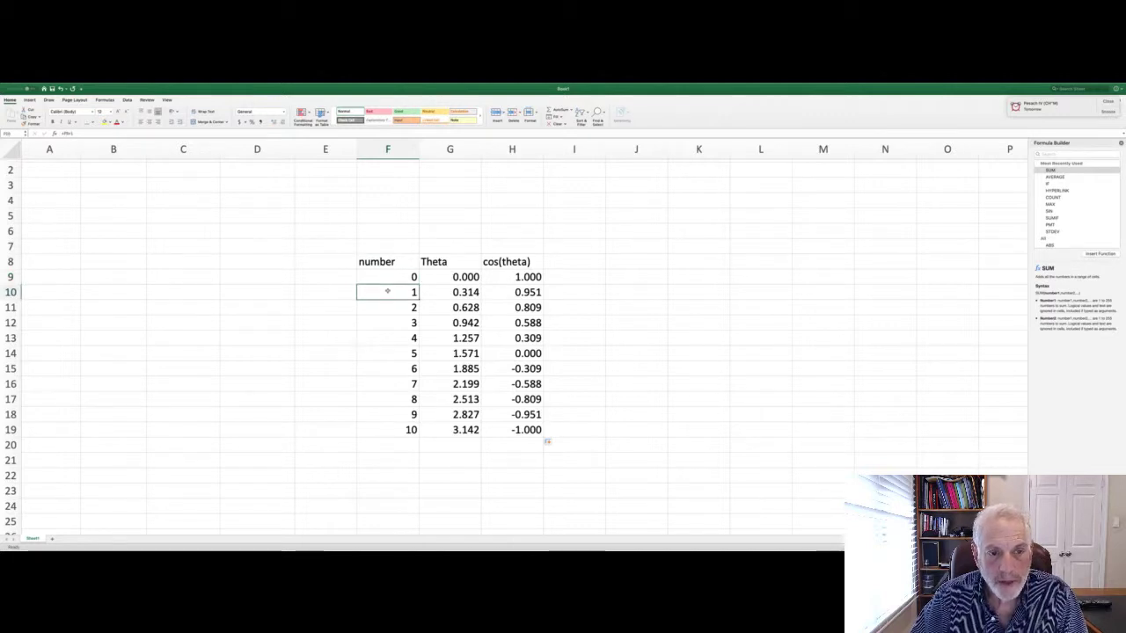
{"action": "left_click", "coordinate": [378, 275]}
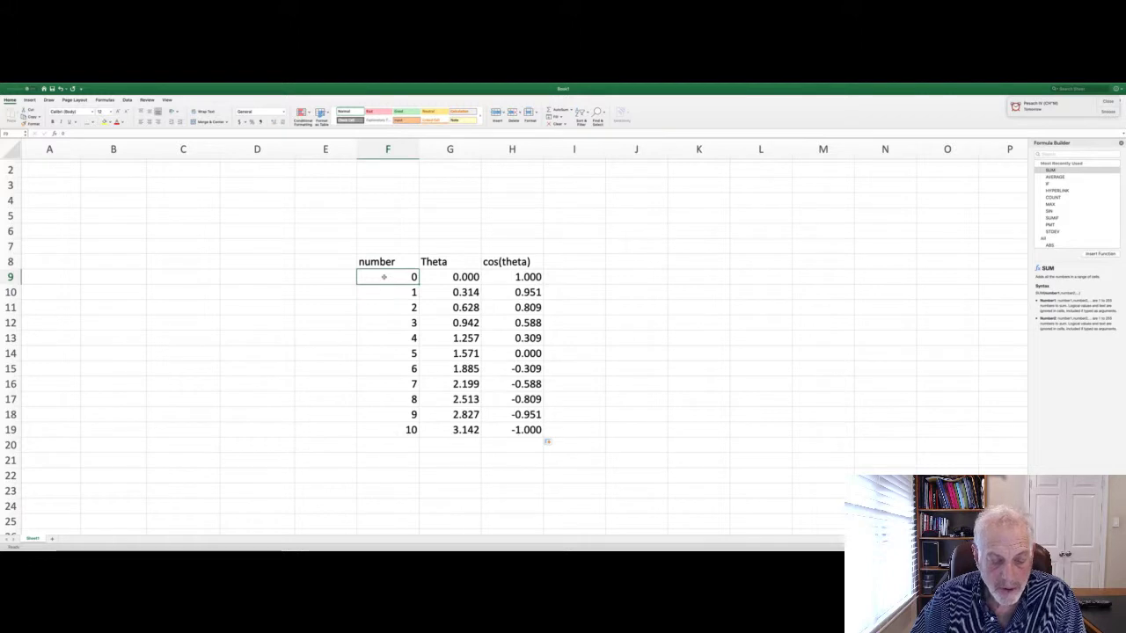
{"action": "scroll", "coordinate": [384, 277], "scroll_direction": "left", "scroll_amount": 1}
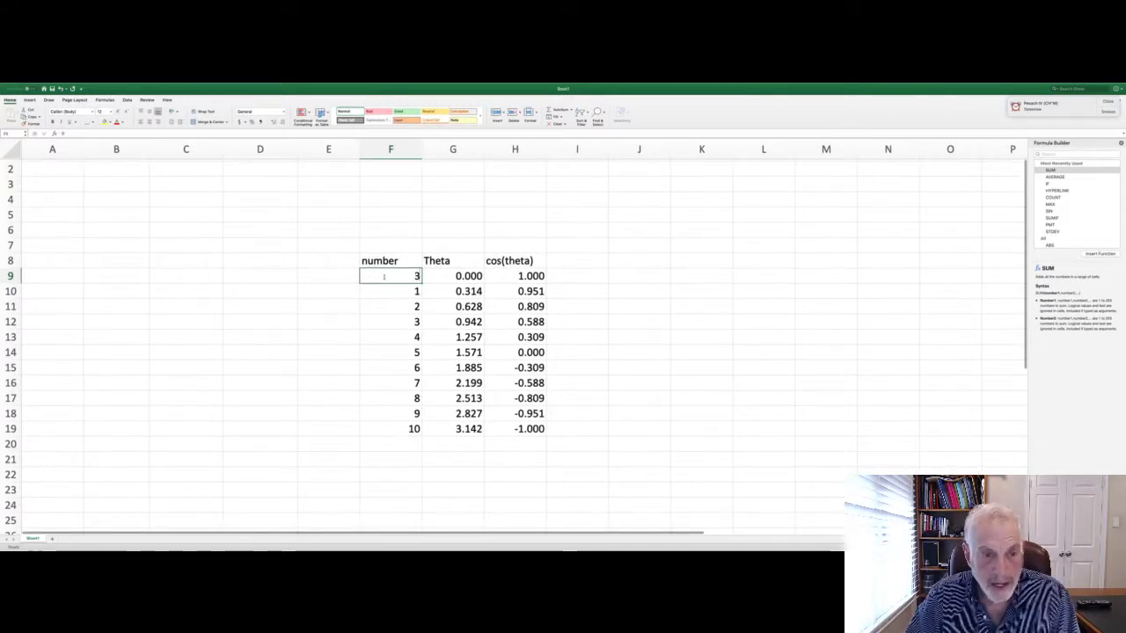
{"action": "type", "text": "3"}
{"action": "key", "text": "Return"}
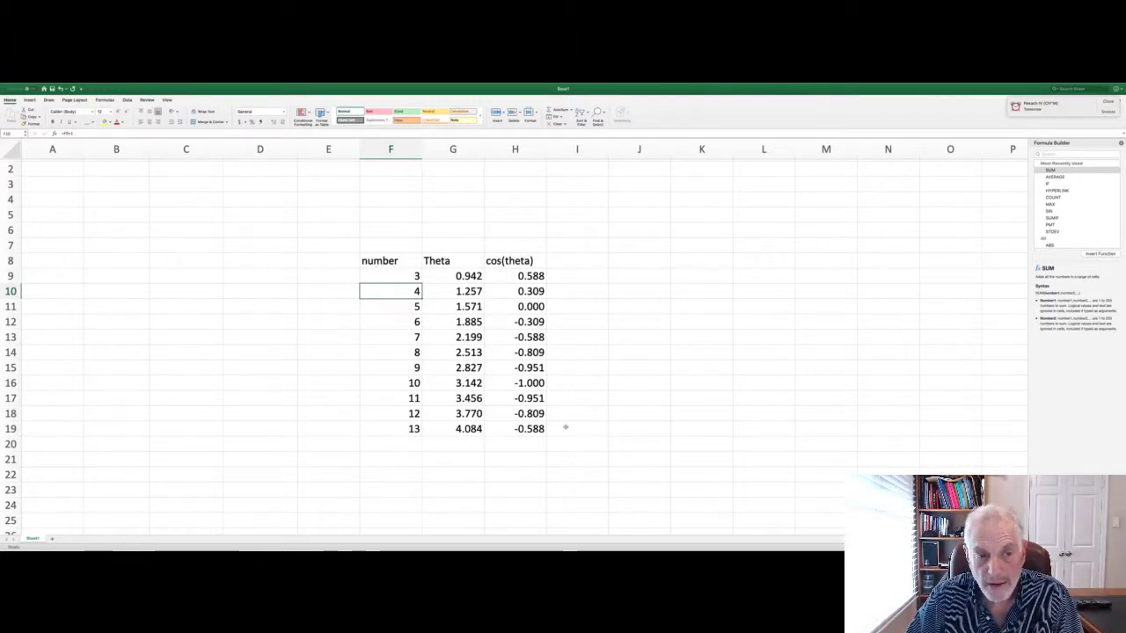
Step: Set the starting number in F9 back to 0
{"action": "left_click", "coordinate": [410, 276]}
{"action": "type", "text": "0"}
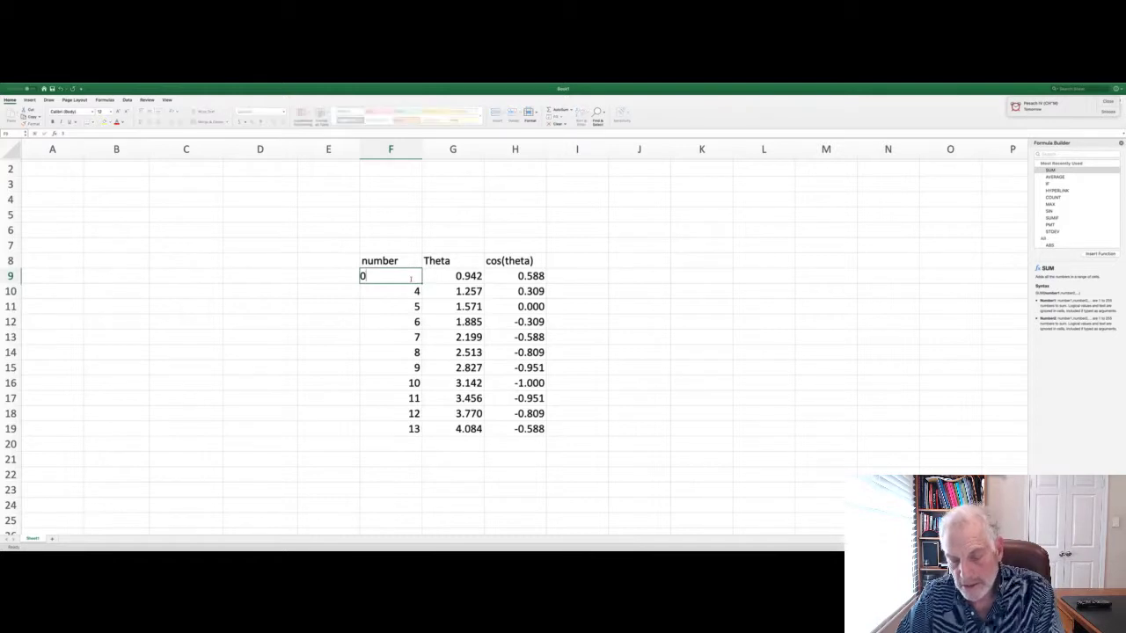
{"action": "key", "text": "Return"}
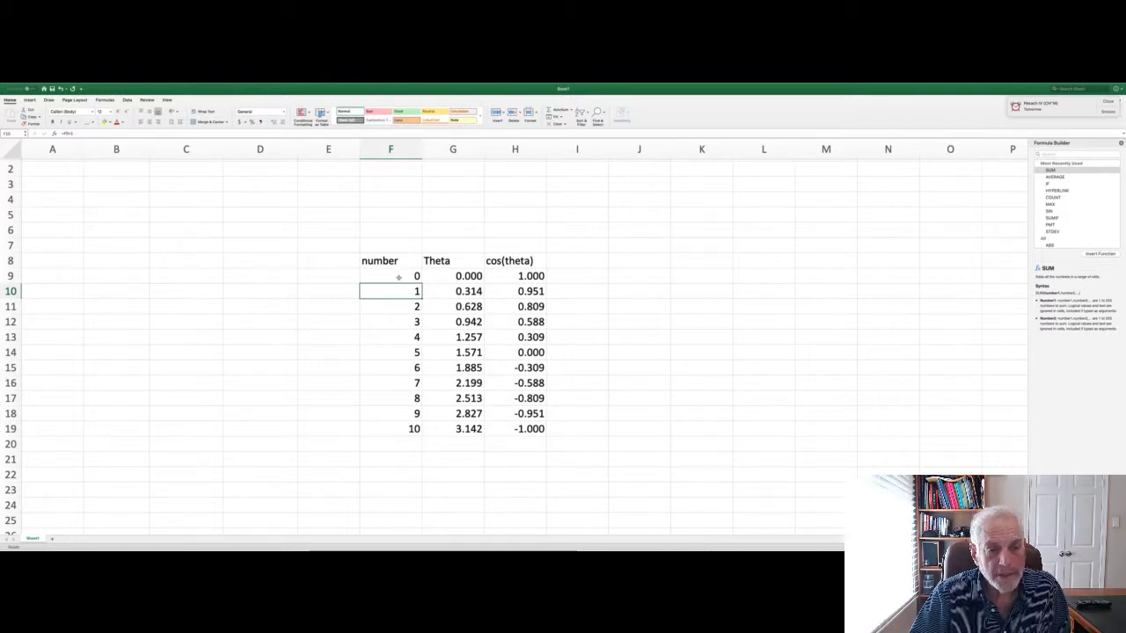
Step: Examine the Theta formulas in G9 and G10 without changing them
{"action": "left_click", "coordinate": [453, 279]}
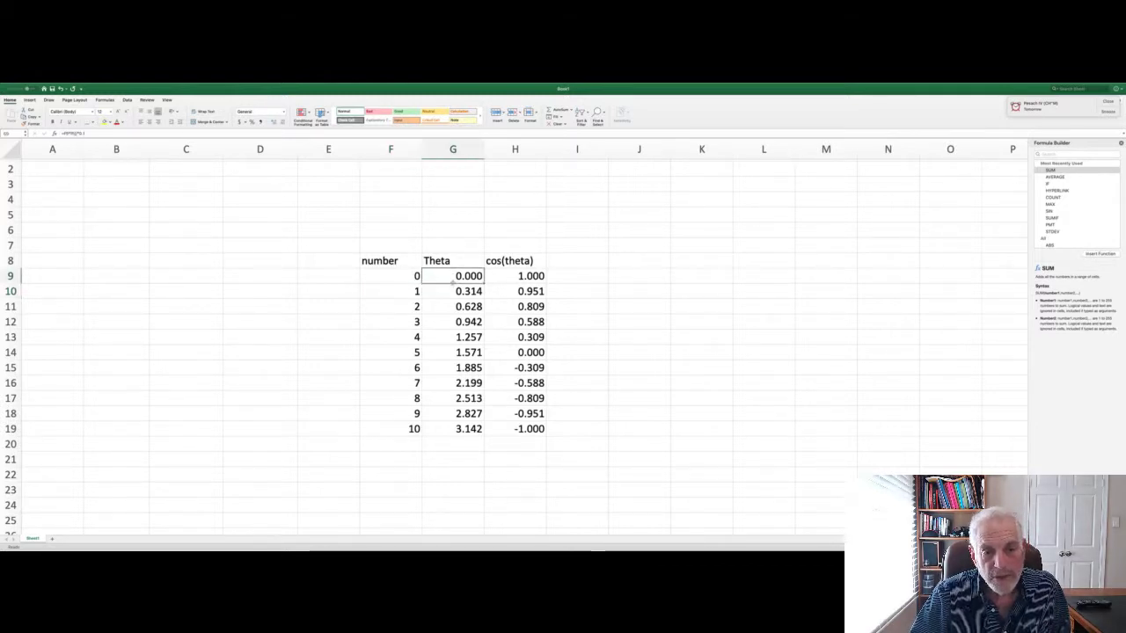
{"action": "left_click", "coordinate": [455, 289]}
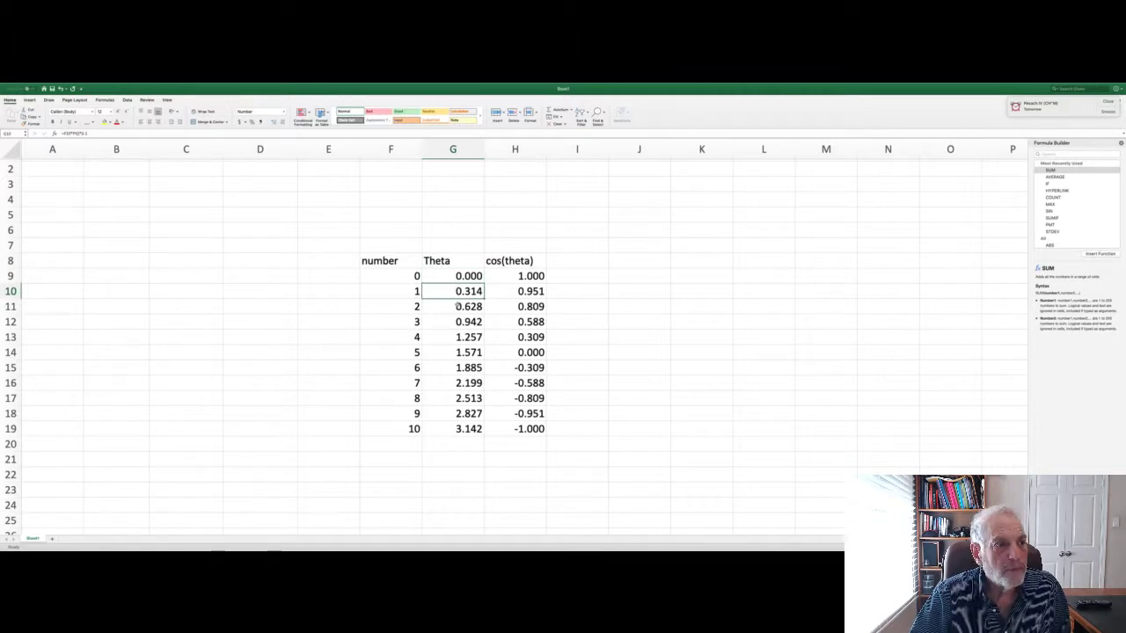
{"action": "left_click", "coordinate": [138, 134]}
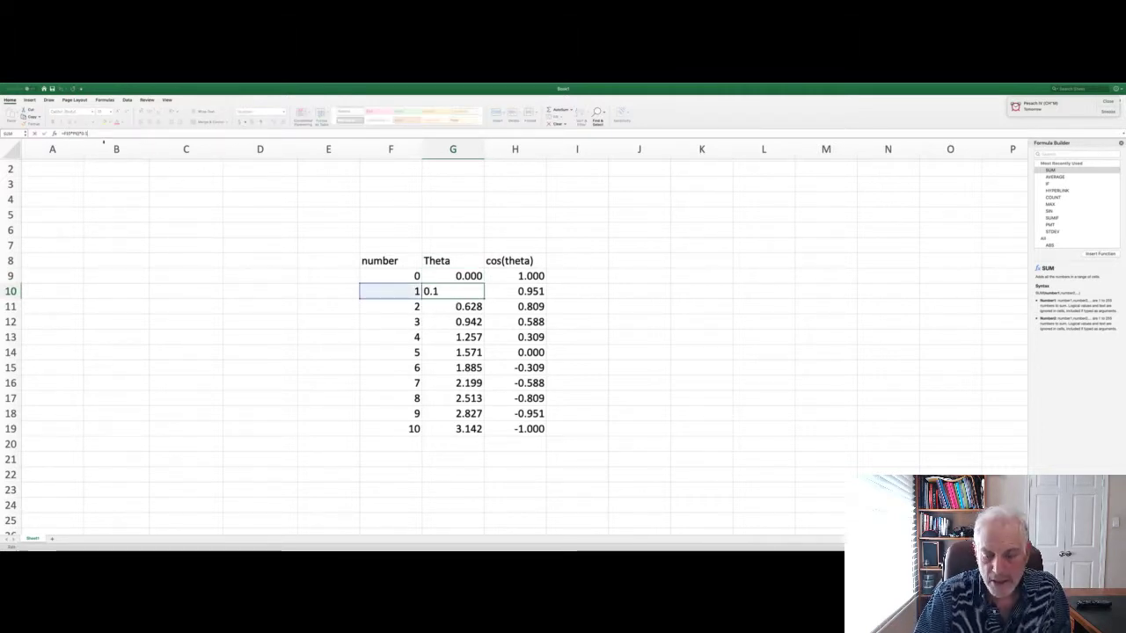
{"action": "left_click", "coordinate": [78, 134]}
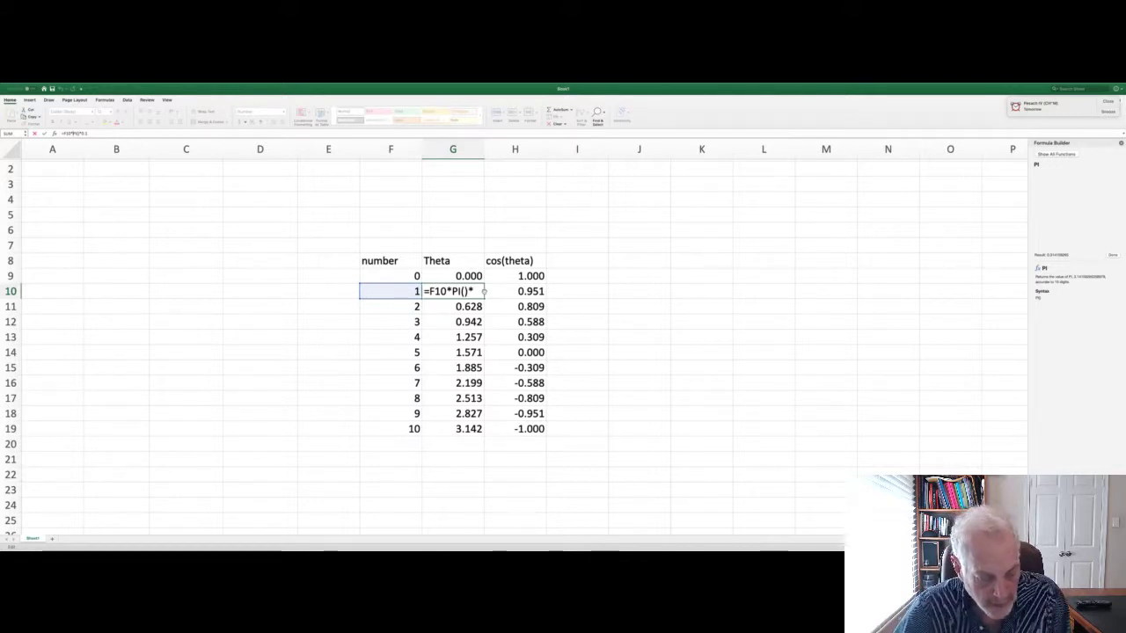
{"action": "key", "text": "Escape"}
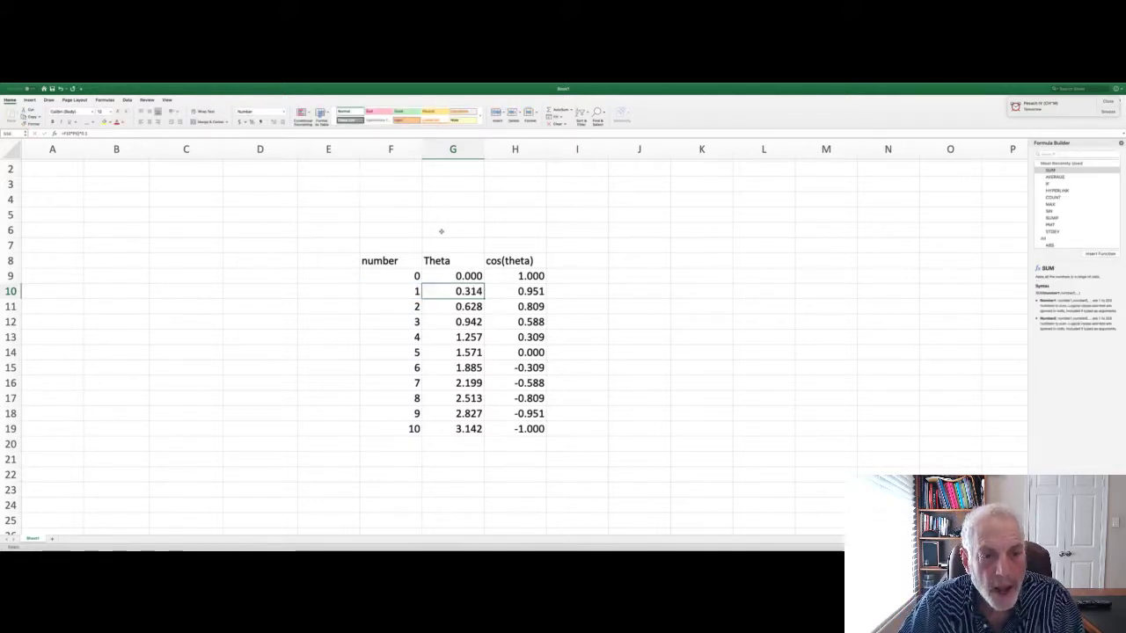
Step: Enter the label pi in G5 and the formula =PI() in G6 above the Theta column
{"action": "left_click", "coordinate": [438, 212]}
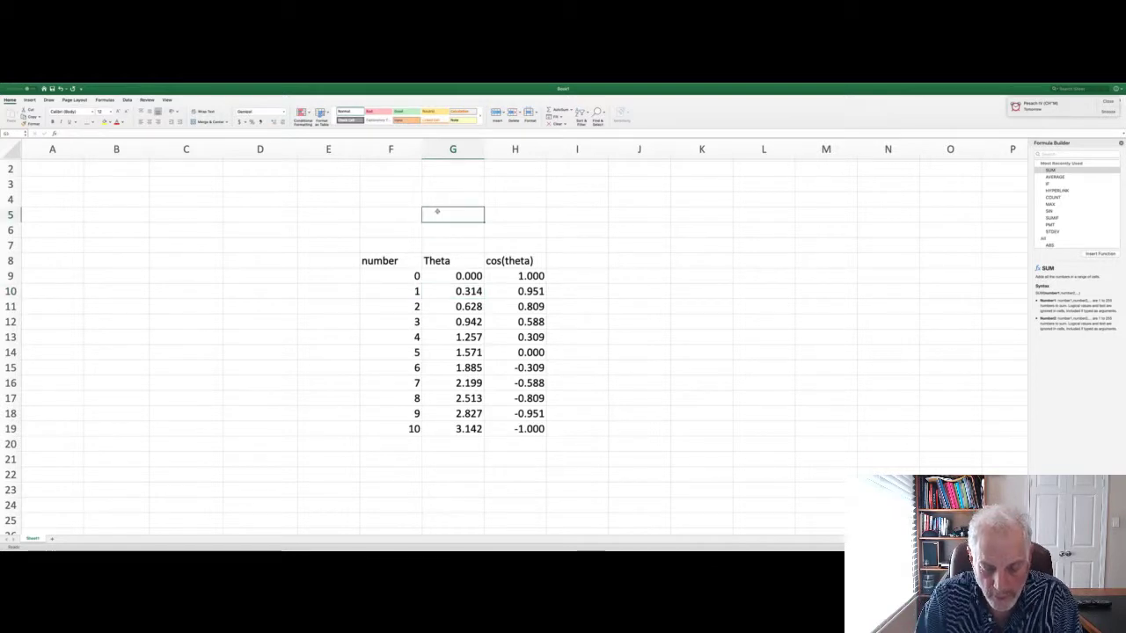
{"action": "type", "text": "pi"}
{"action": "key", "text": "Return"}
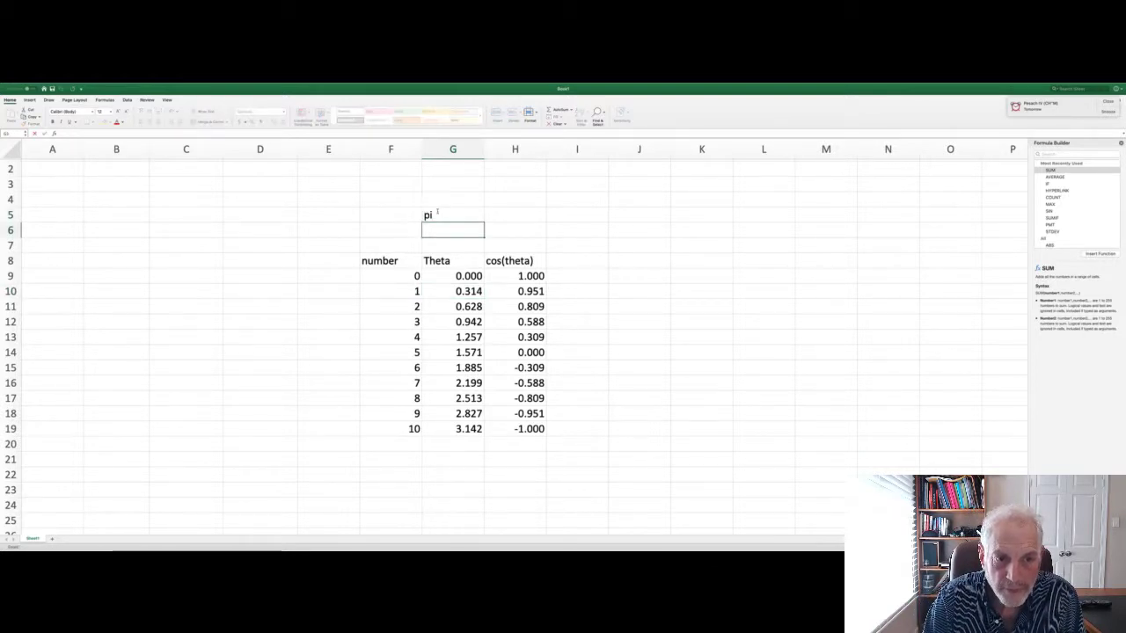
{"action": "type", "text": "="}
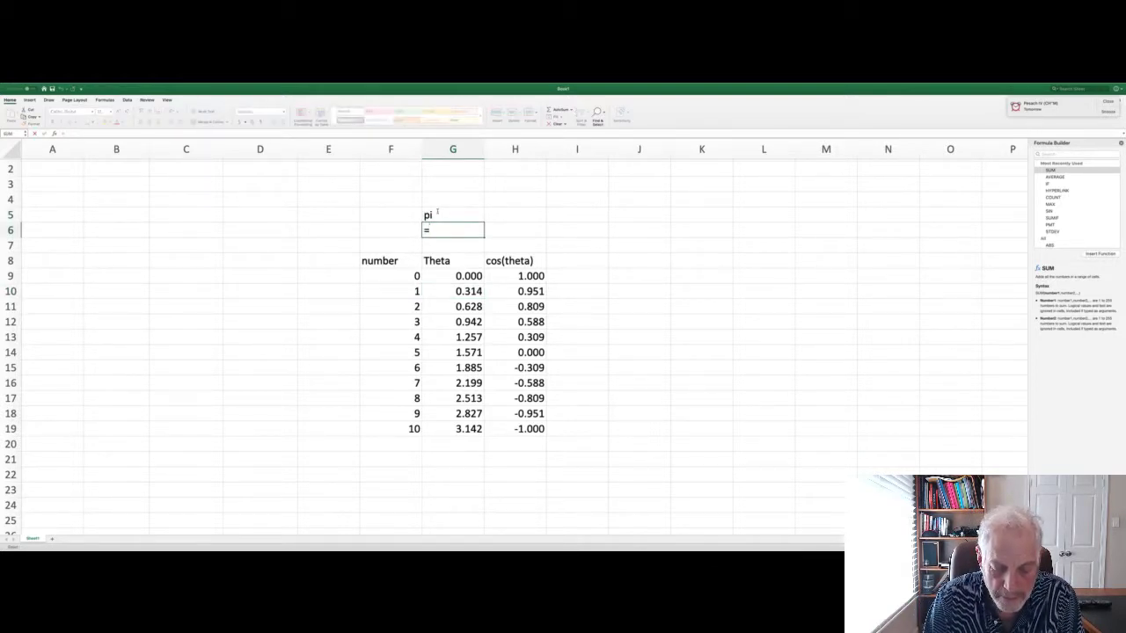
{"action": "type", "text": "pi()"}
{"action": "key", "text": "Return"}
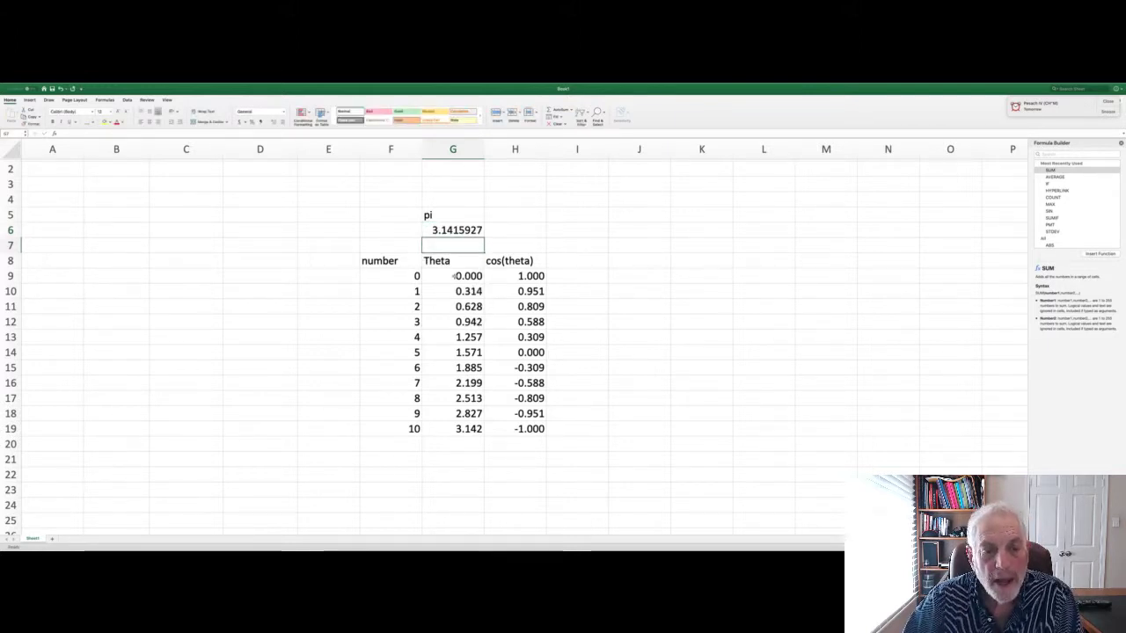
Step: Change the Theta formula in G9 to =F9*$G$6*0.1 and fill it down through G19
{"action": "left_click", "coordinate": [454, 275]}
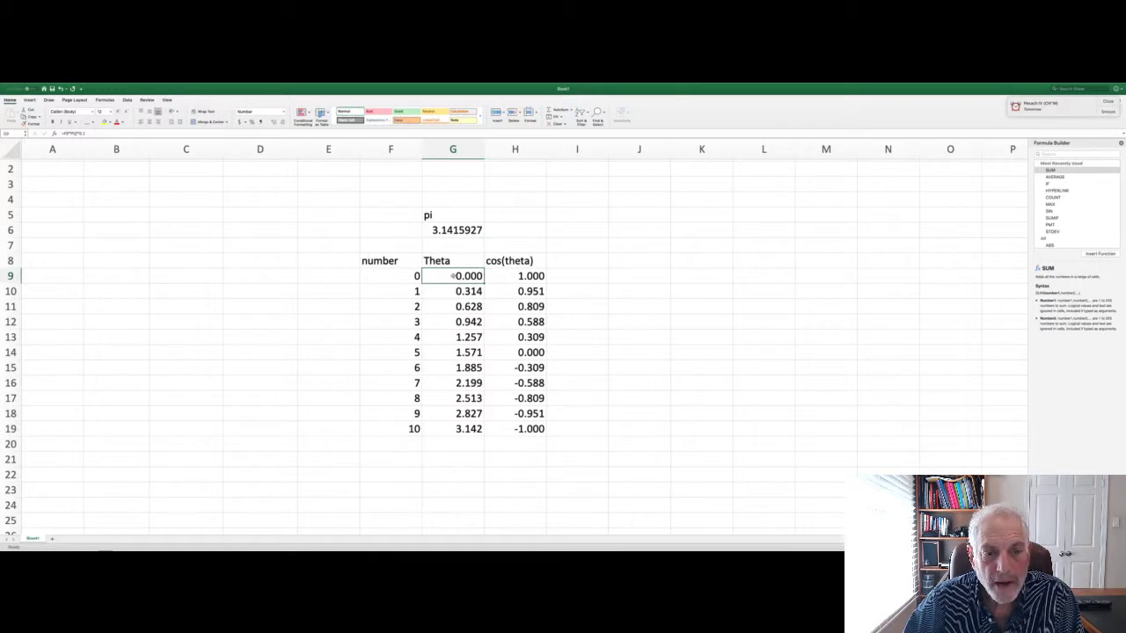
{"action": "scroll", "coordinate": [452, 275], "scroll_direction": "down", "scroll_amount": 1}
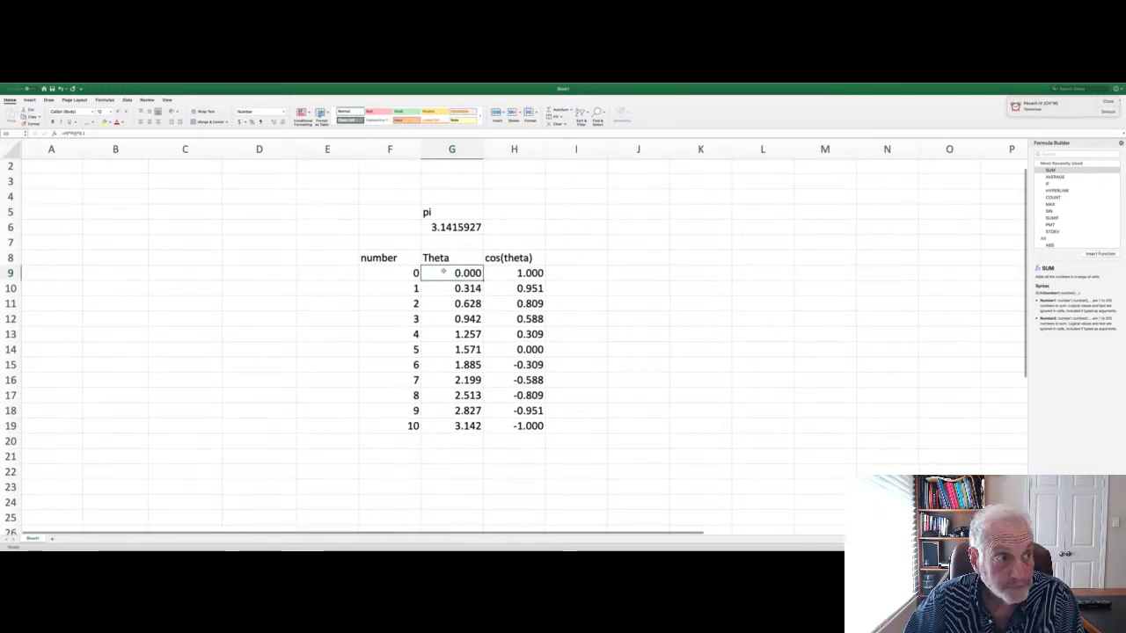
{"action": "left_click", "coordinate": [92, 133]}
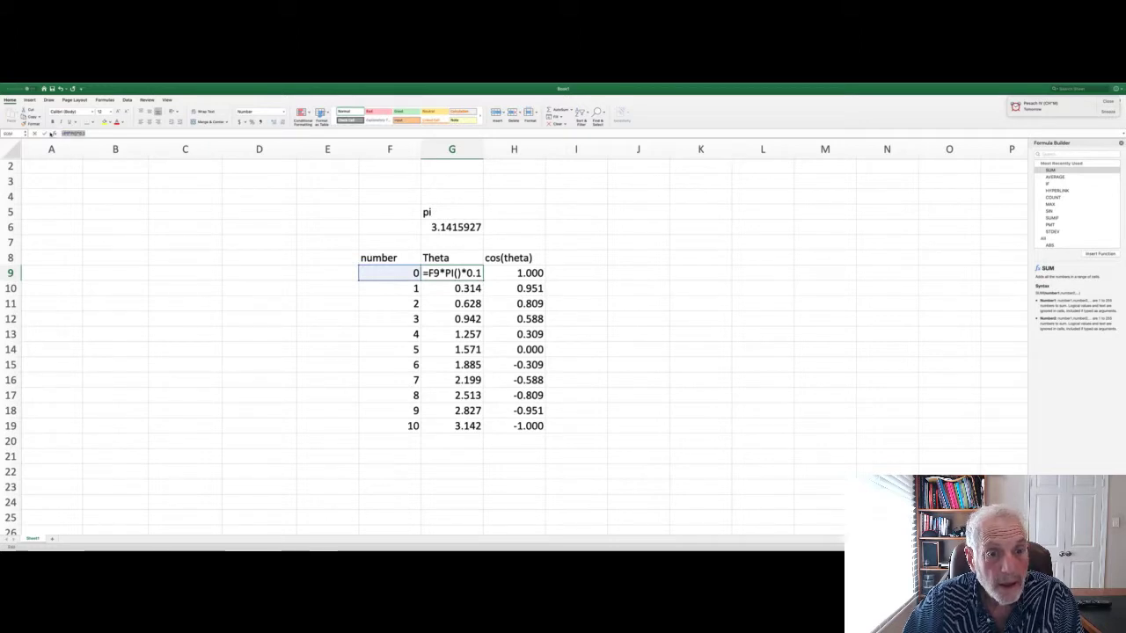
{"action": "left_click_drag", "start_coordinate": [459, 275], "coordinate": [440, 274]}
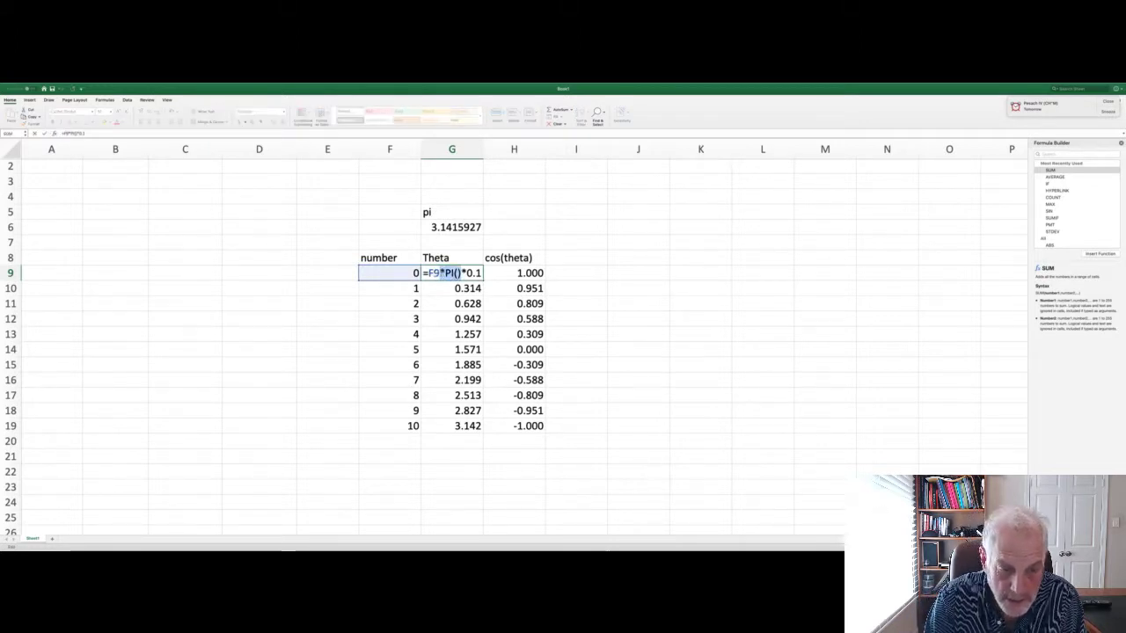
{"action": "left_click", "coordinate": [444, 227]}
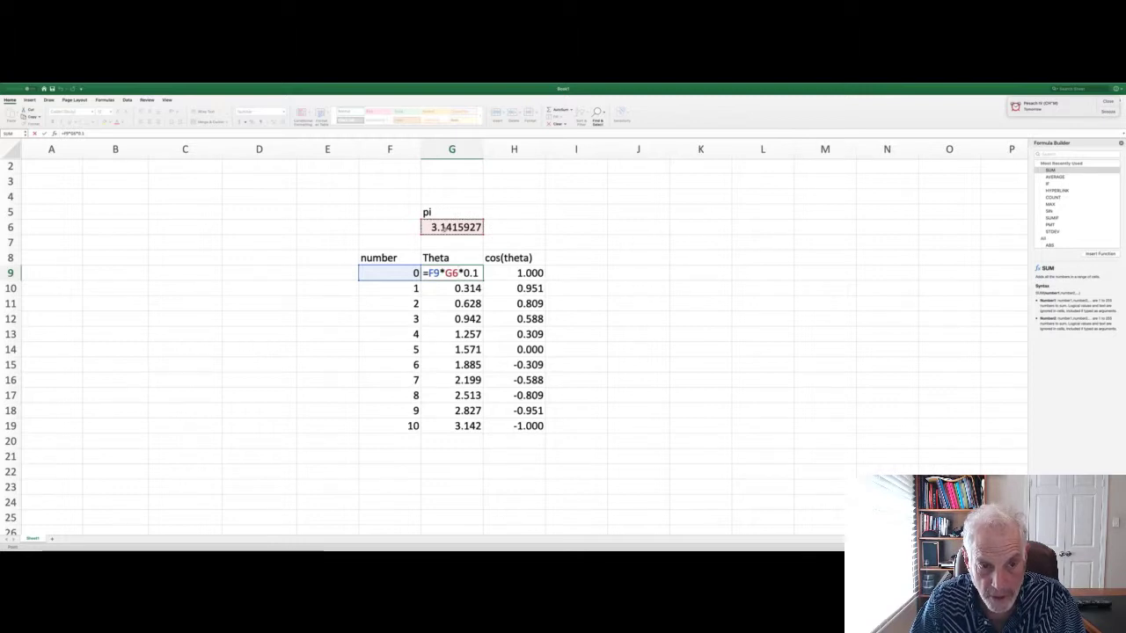
{"action": "key", "text": "F4"}
{"action": "key", "text": "Return"}
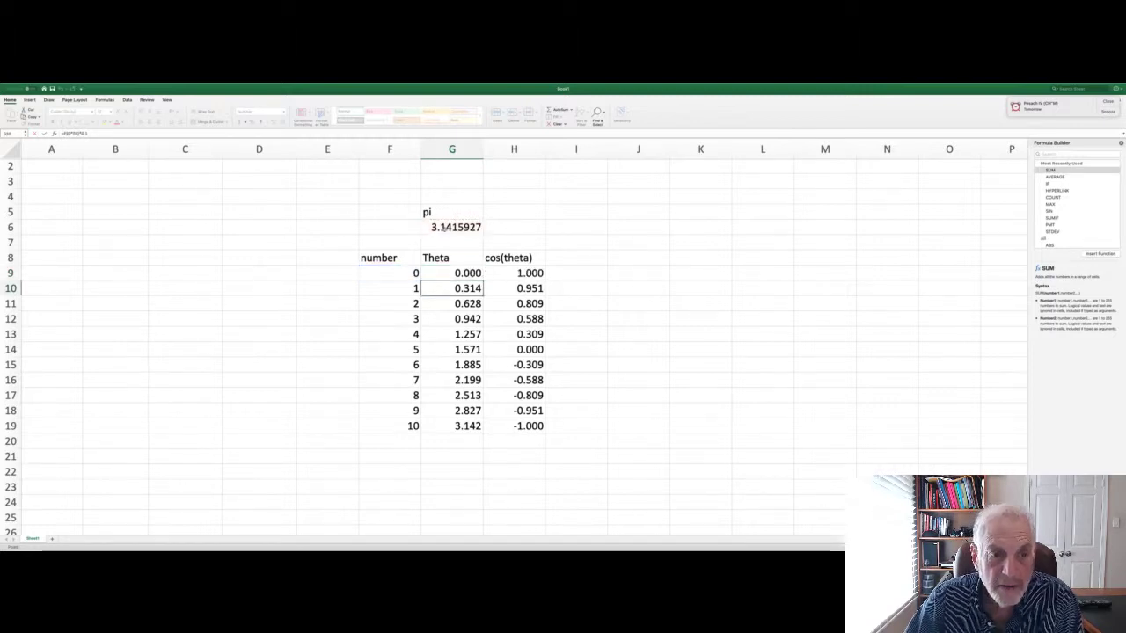
{"action": "left_click", "coordinate": [466, 273]}
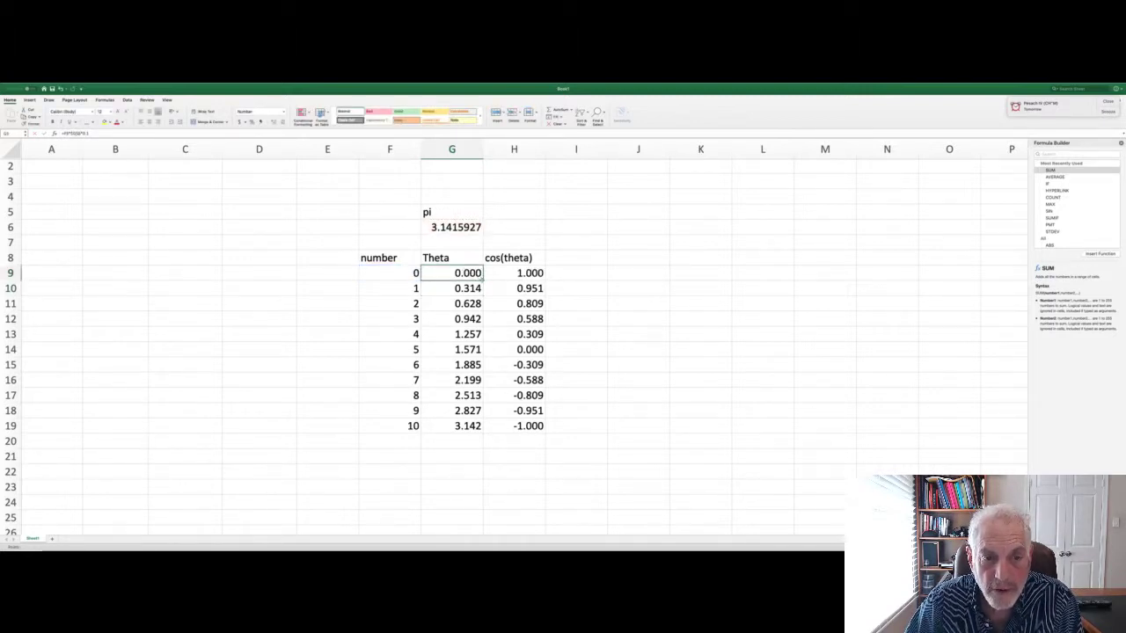
{"action": "left_click_drag", "start_coordinate": [482, 278], "coordinate": [471, 438]}
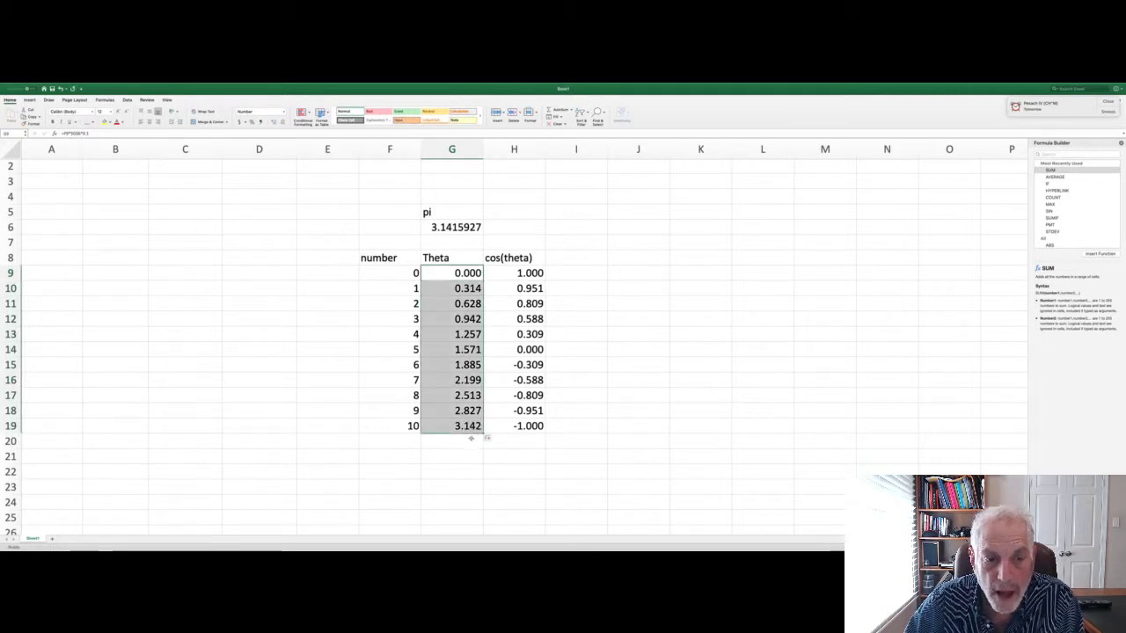
Step: Examine how the $G$6 reference was copied in the Theta formulas in G10 and G11, without changing them
{"action": "left_click", "coordinate": [456, 288]}
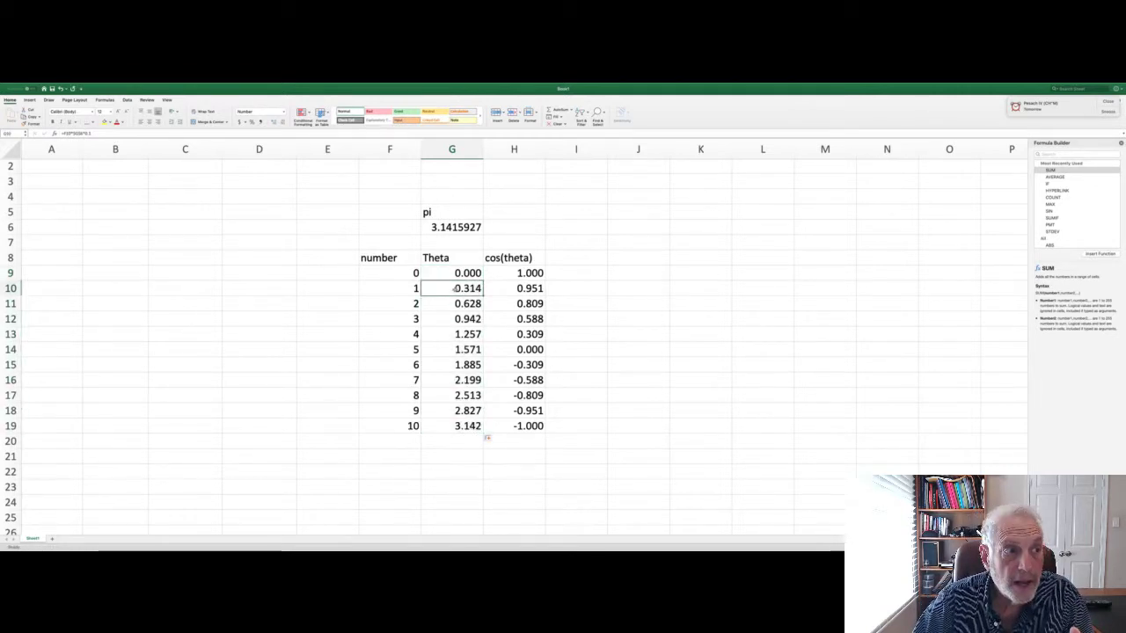
{"action": "double_click", "coordinate": [456, 289]}
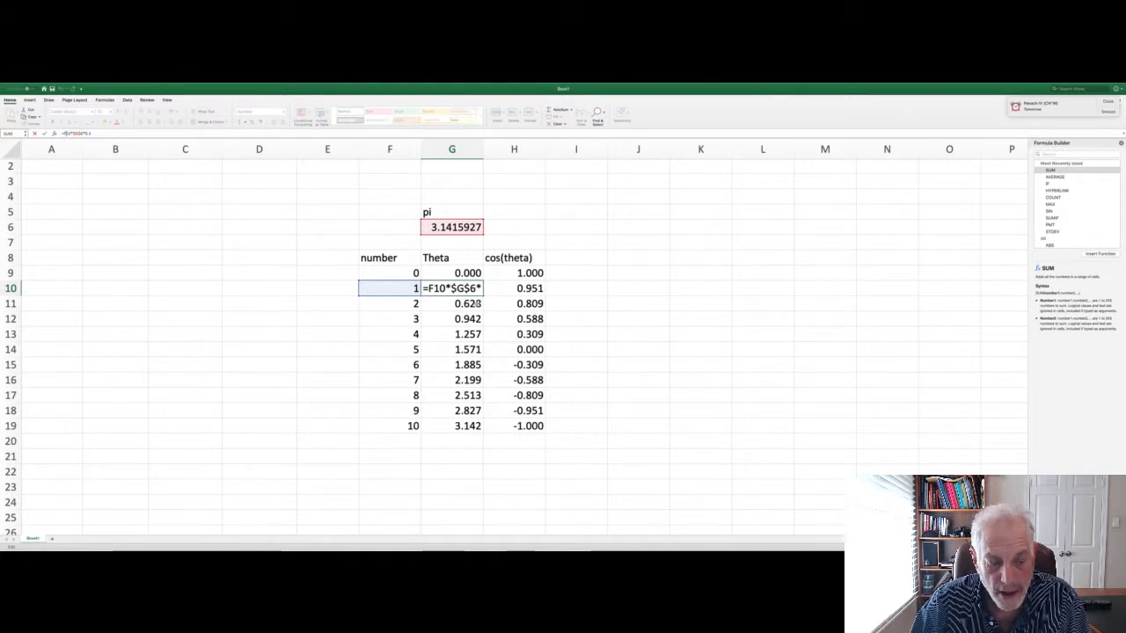
{"action": "key", "text": "Escape"}
{"action": "left_click", "coordinate": [472, 303]}
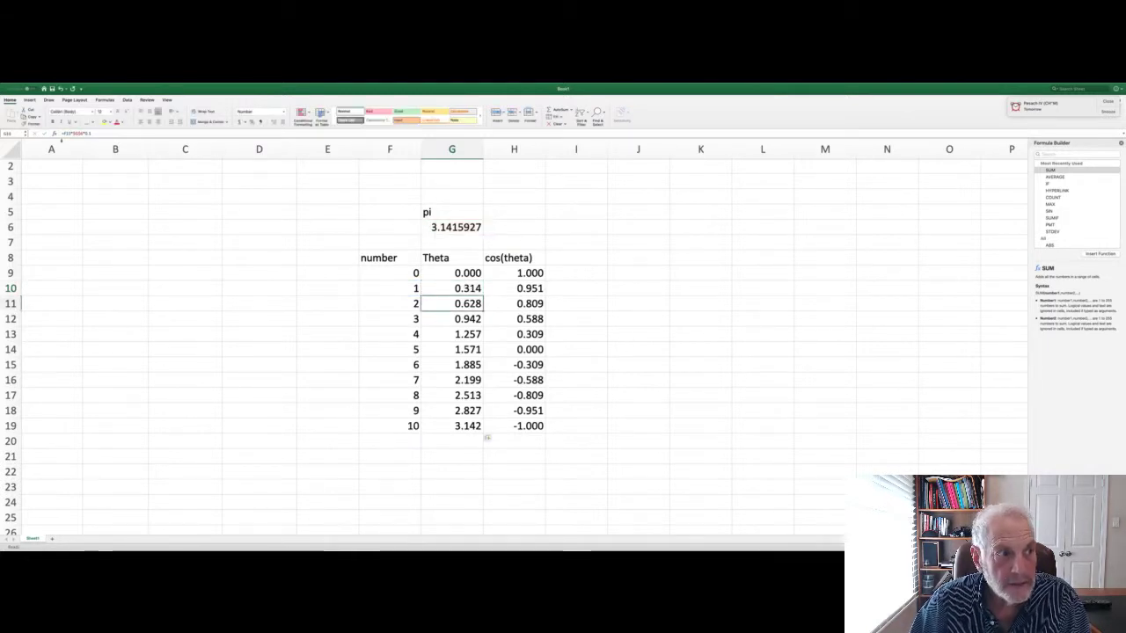
{"action": "left_click", "coordinate": [69, 134]}
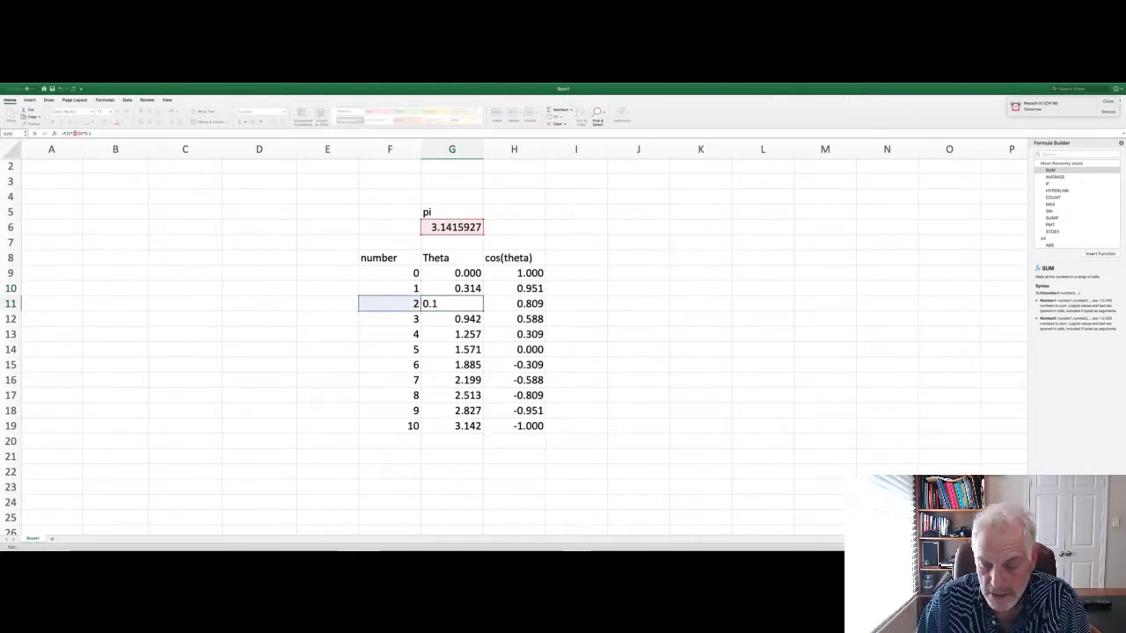
{"action": "left_click", "coordinate": [75, 133]}
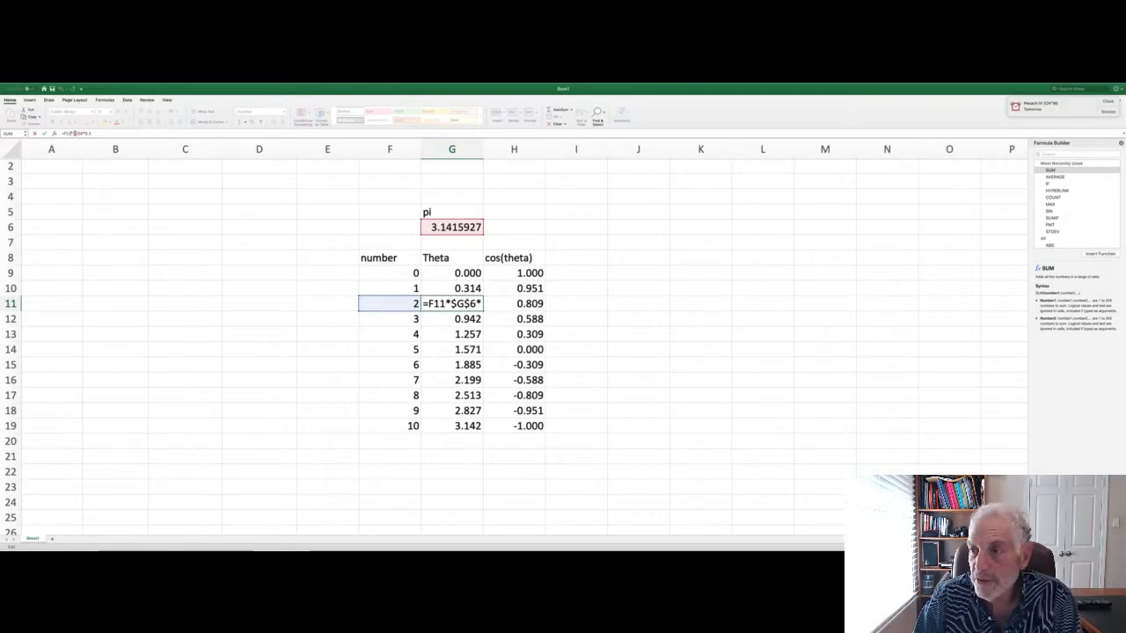
{"action": "left_click", "coordinate": [590, 243]}
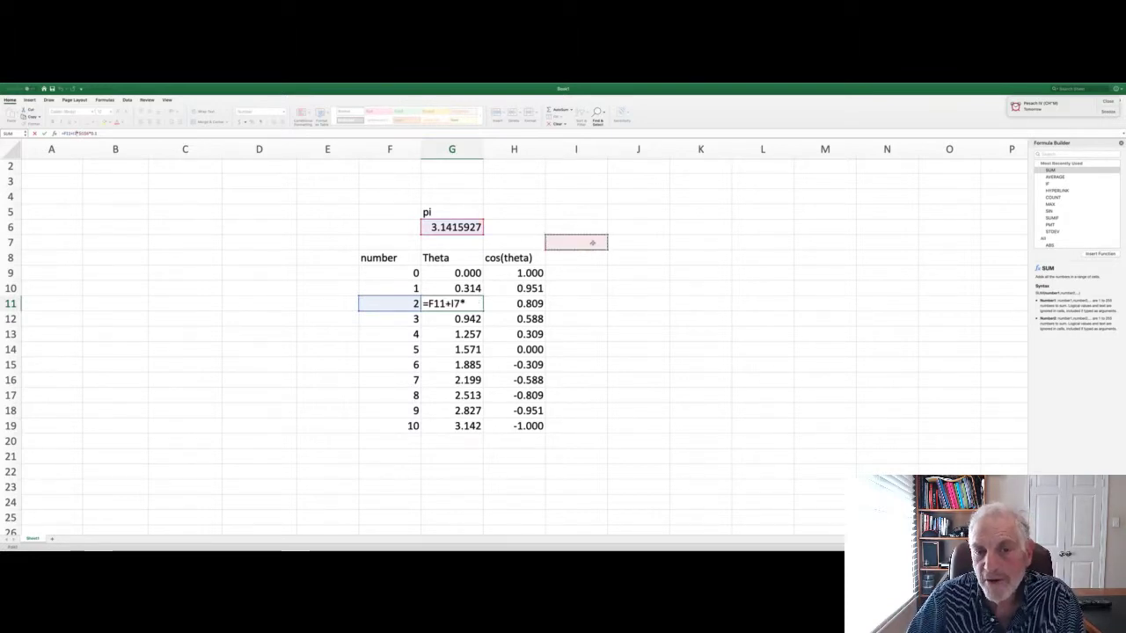
{"action": "key", "text": "Escape"}
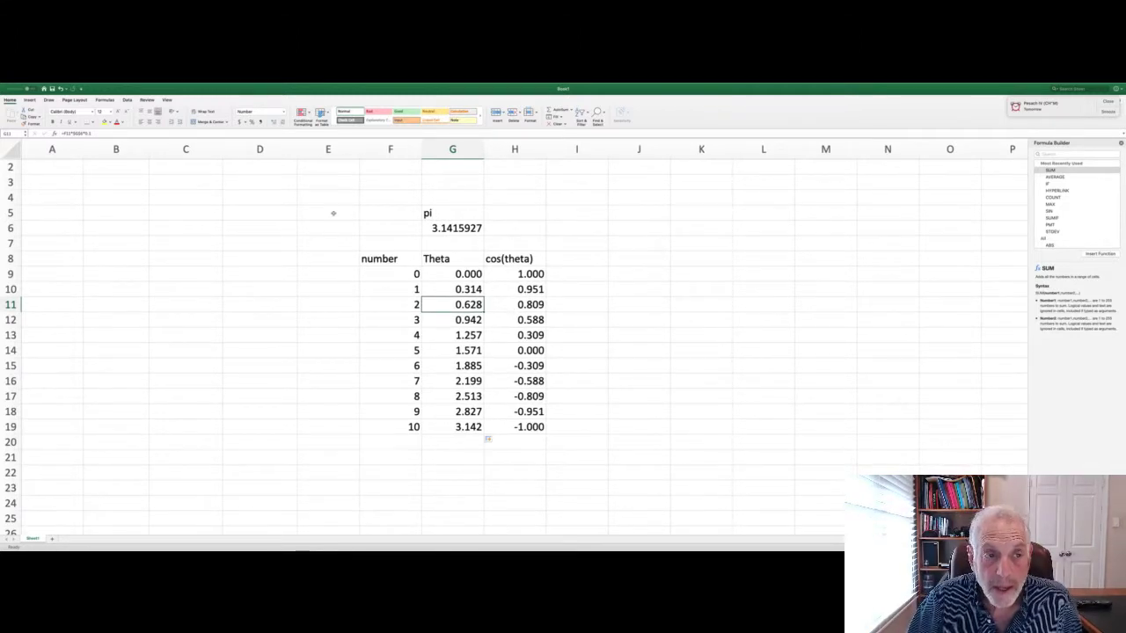
Step: Move the block E5:H20, containing the pi cell and the theta table, to H6:K21
{"action": "left_click_drag", "start_coordinate": [344, 209], "coordinate": [546, 446]}
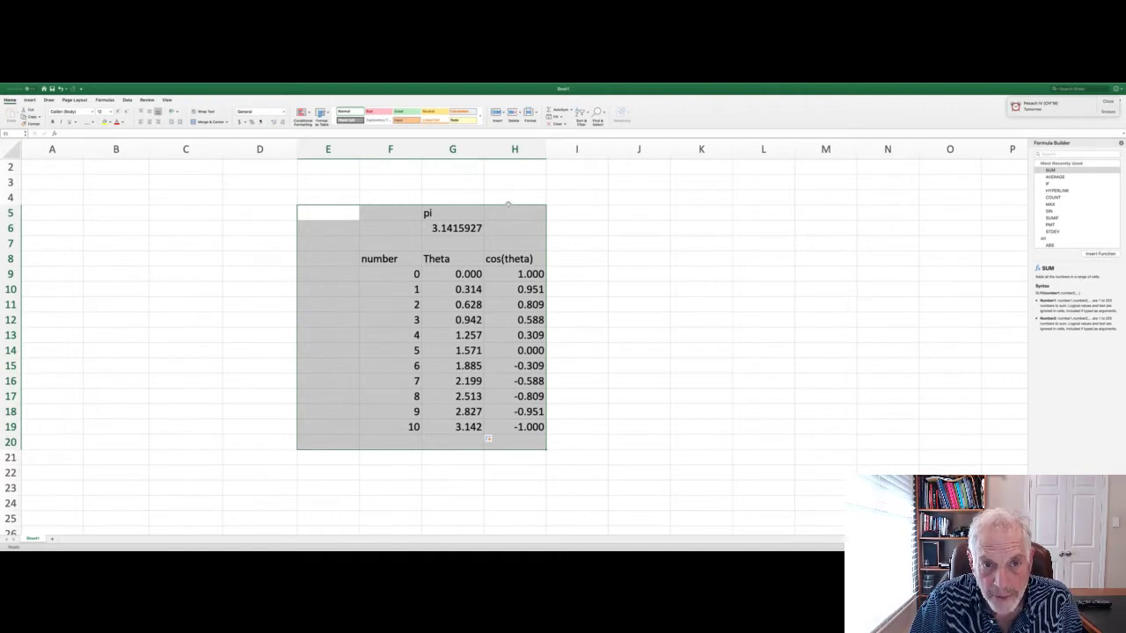
{"action": "left_click_drag", "start_coordinate": [505, 201], "coordinate": [671, 236]}
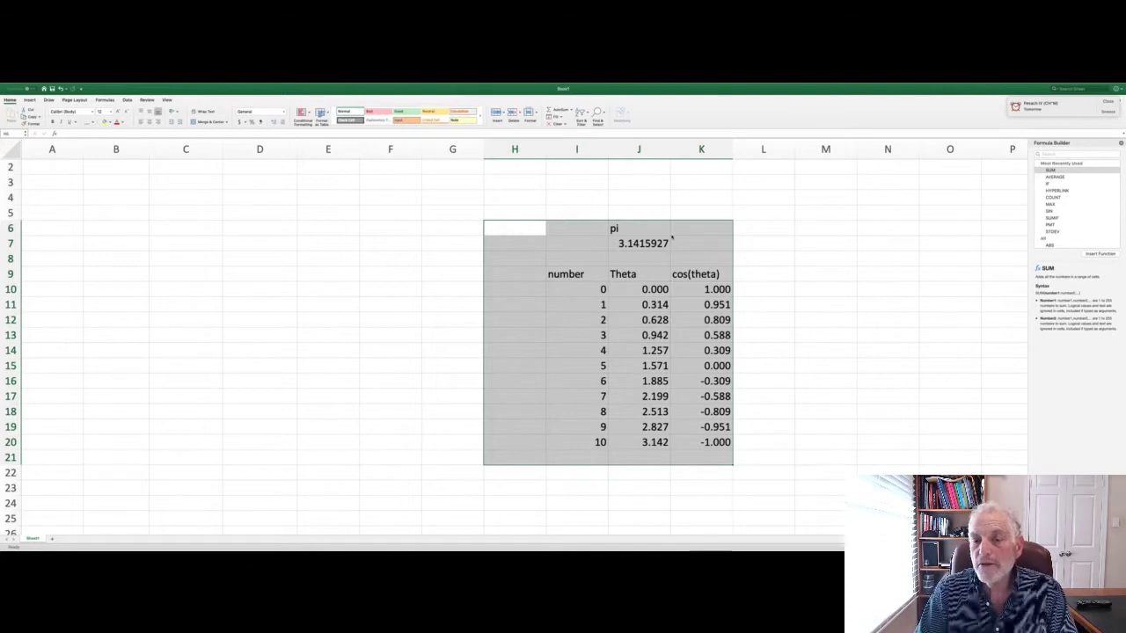